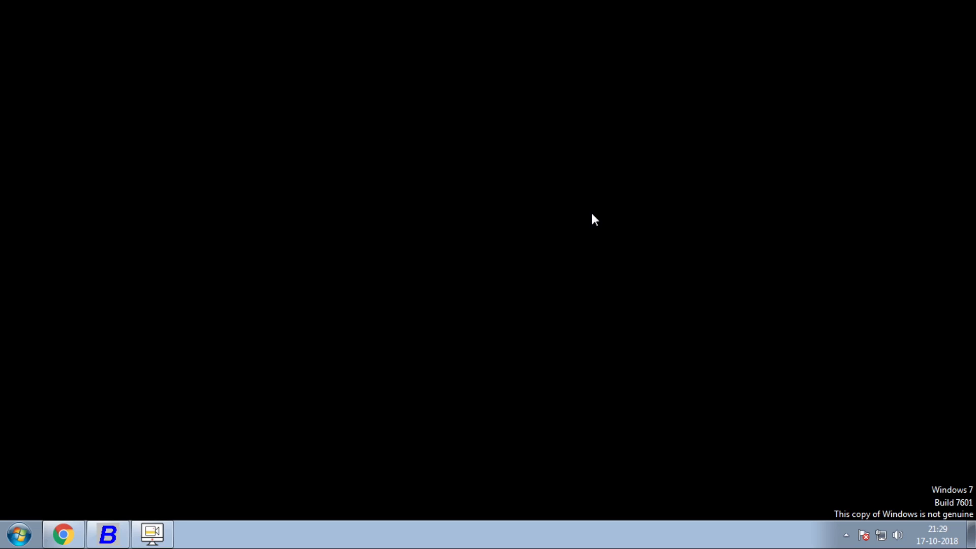
Unlock the Windows taskbar and turn on auto-hide for it in the taskbar properties
right_click(384, 547)
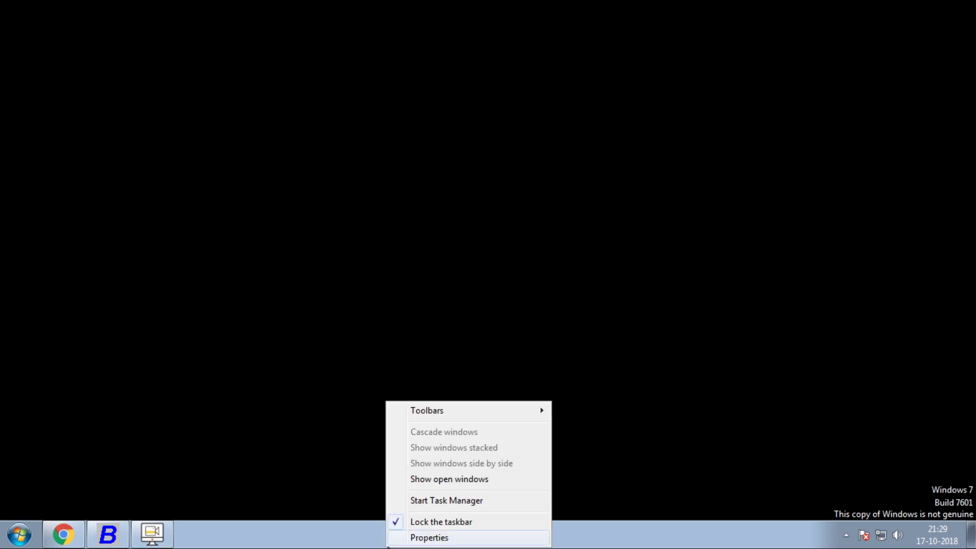
click(422, 522)
right_click(420, 524)
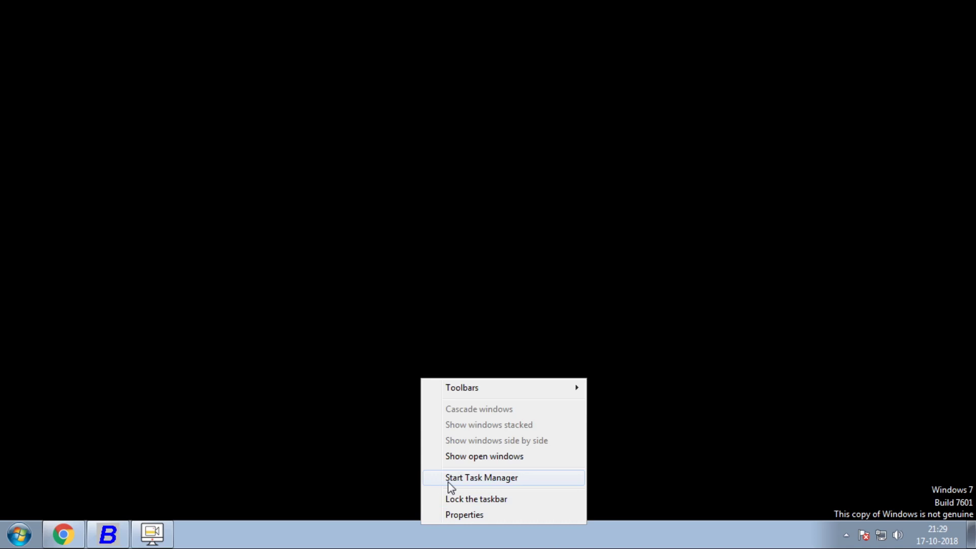
click(452, 515)
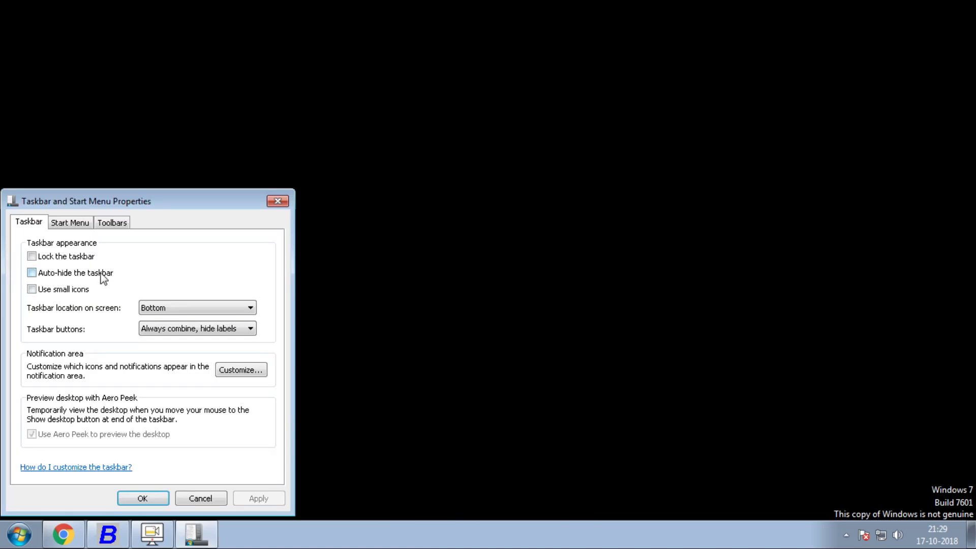
click(101, 275)
click(258, 498)
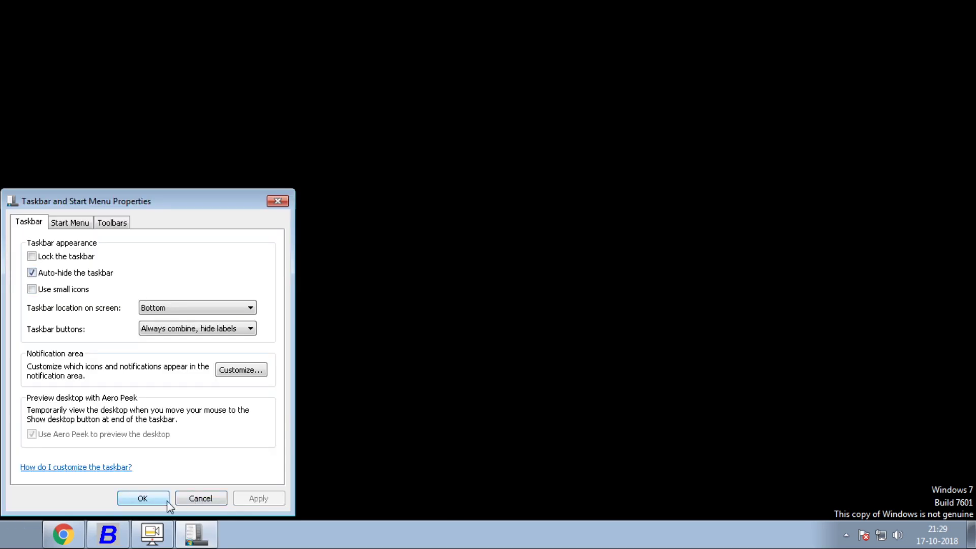
click(148, 499)
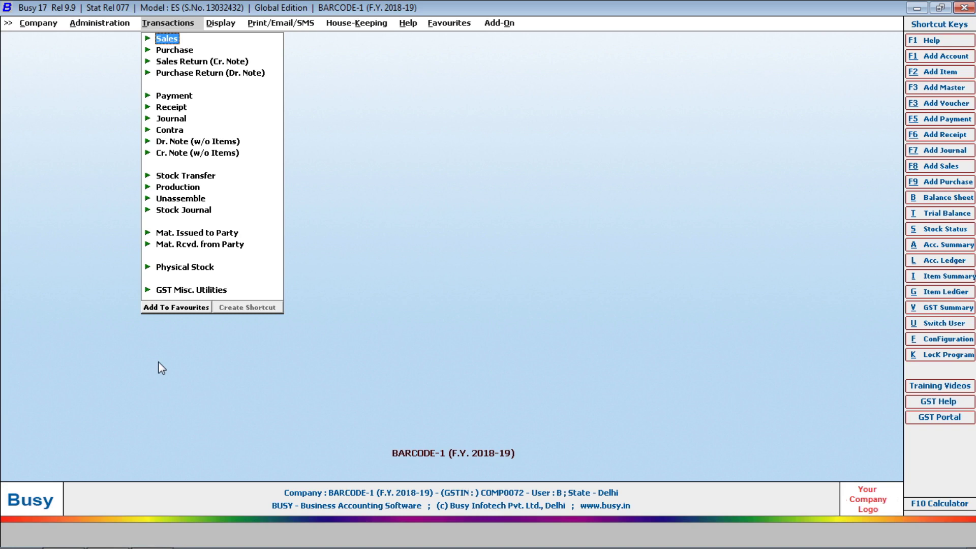
Open the Masters Configuration screen from the administration configuration options
key(Left)
key(Down)
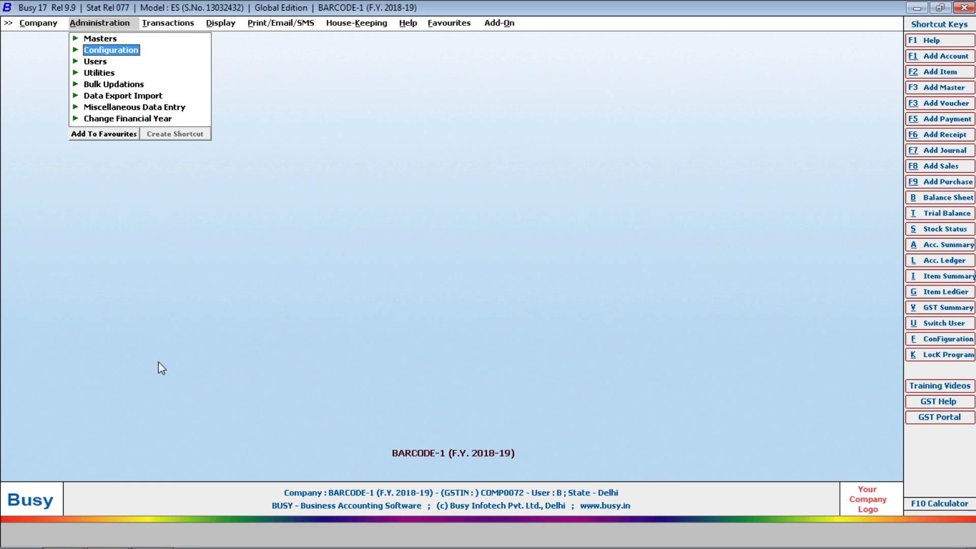
key(Return)
key(Down)
key(Down)
key(Return)
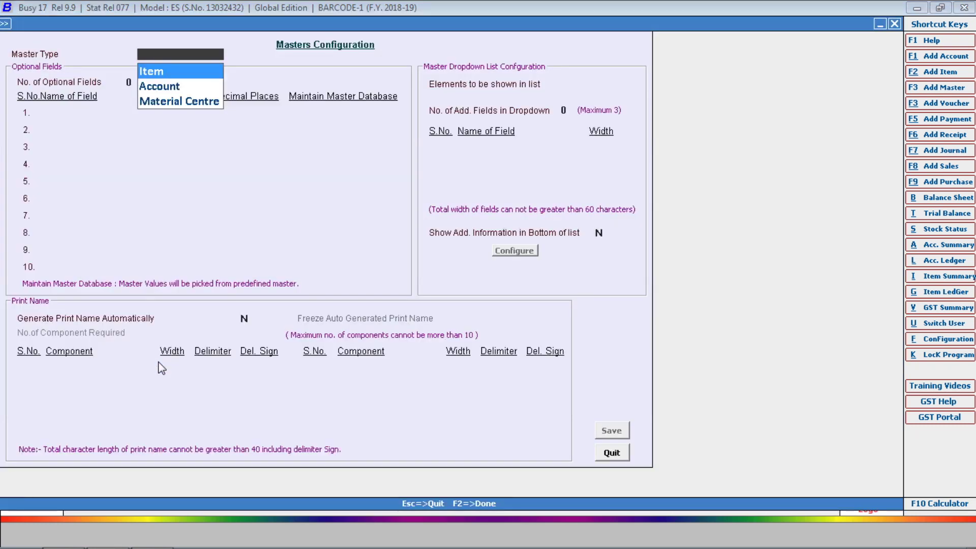
Switch to Chrome, browse the barcode format style image results and examine the Custom Label Printing image for the details shown on labels
key(alt+Tab)
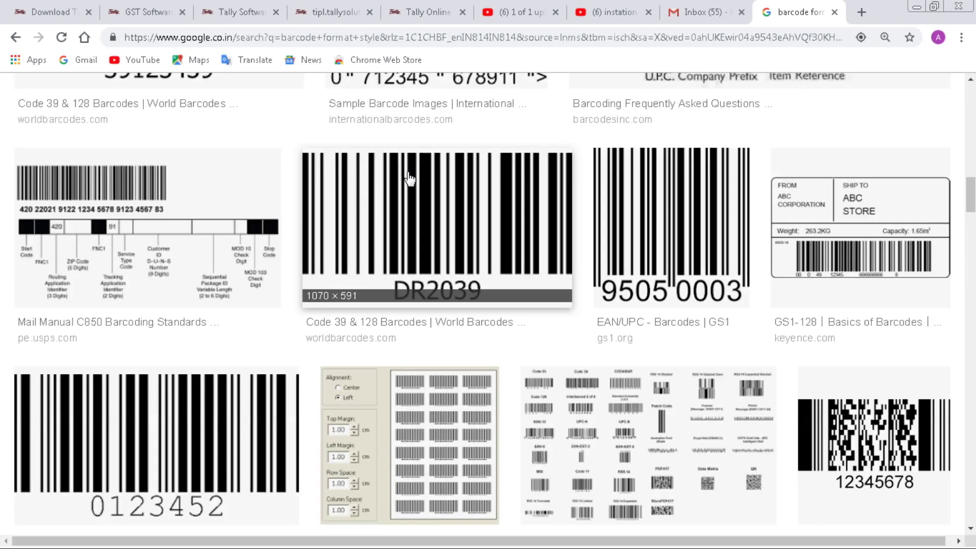
scroll(463, 137, up, 10)
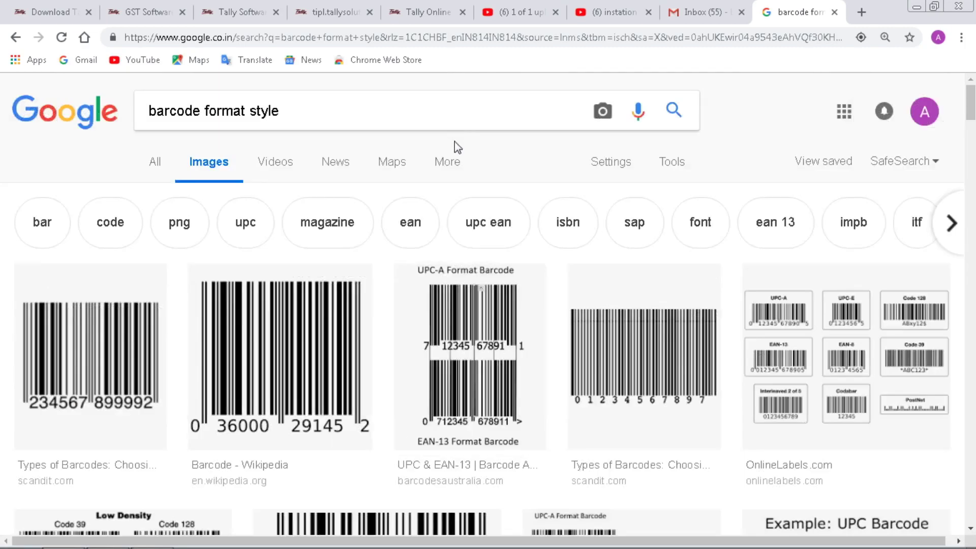
scroll(456, 150, down, 1)
scroll(770, 297, down, 15)
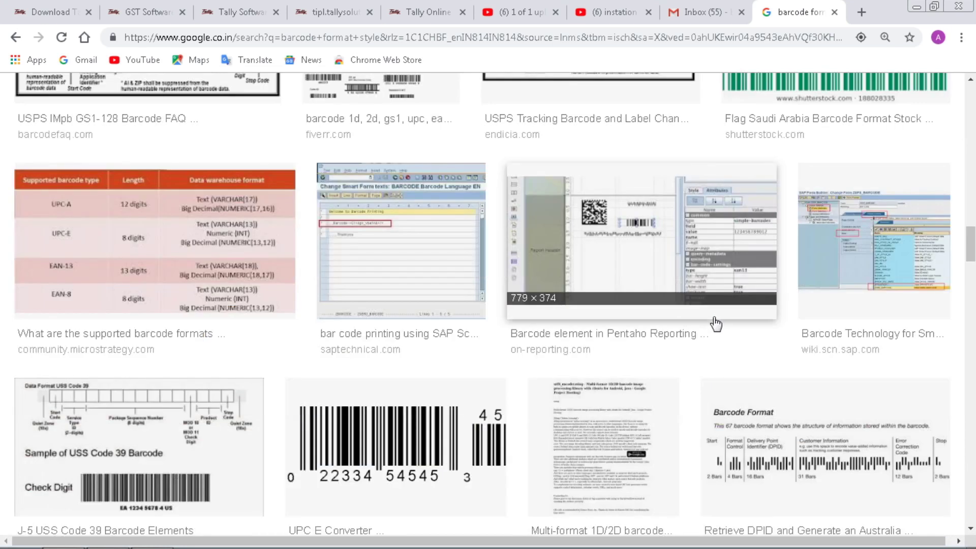
scroll(714, 324, down, 12)
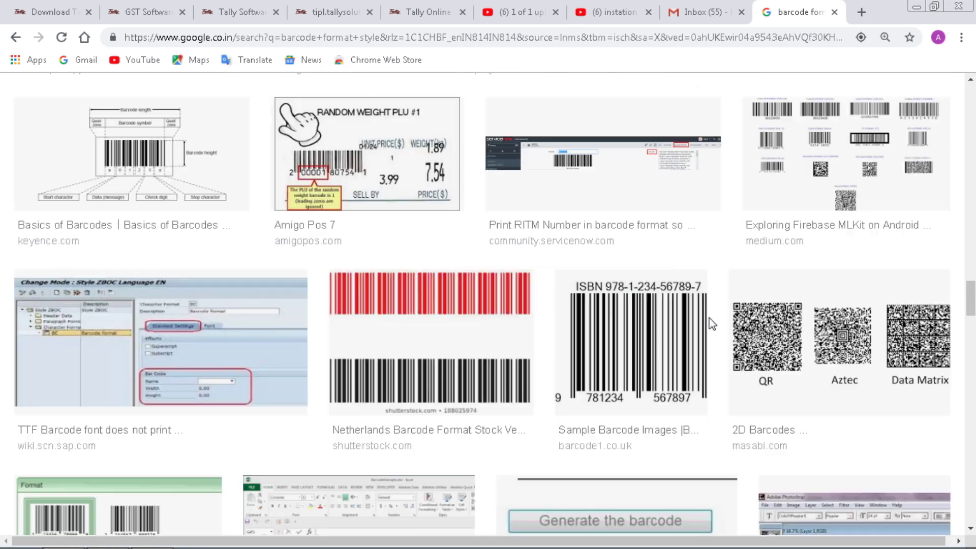
scroll(710, 325, down, 7)
scroll(711, 325, down, 20)
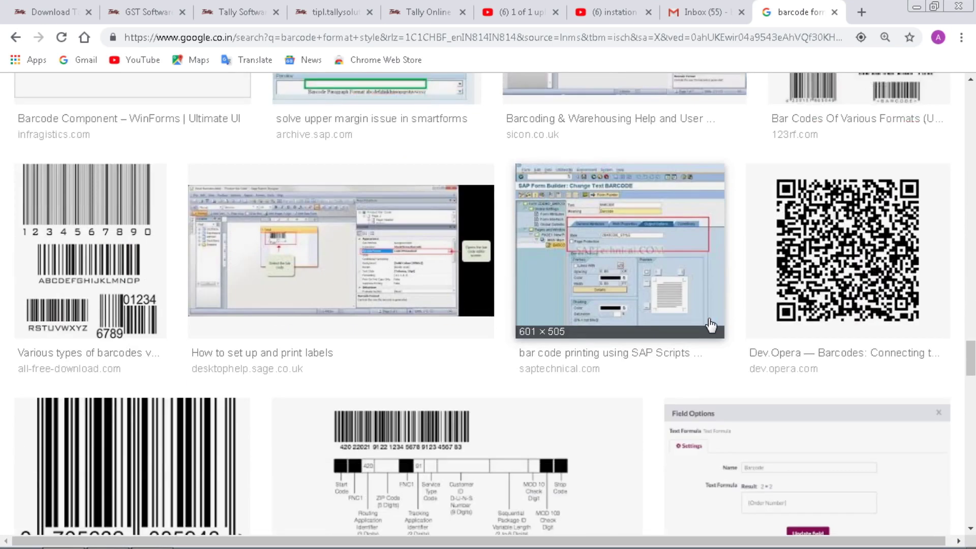
scroll(711, 326, down, 18)
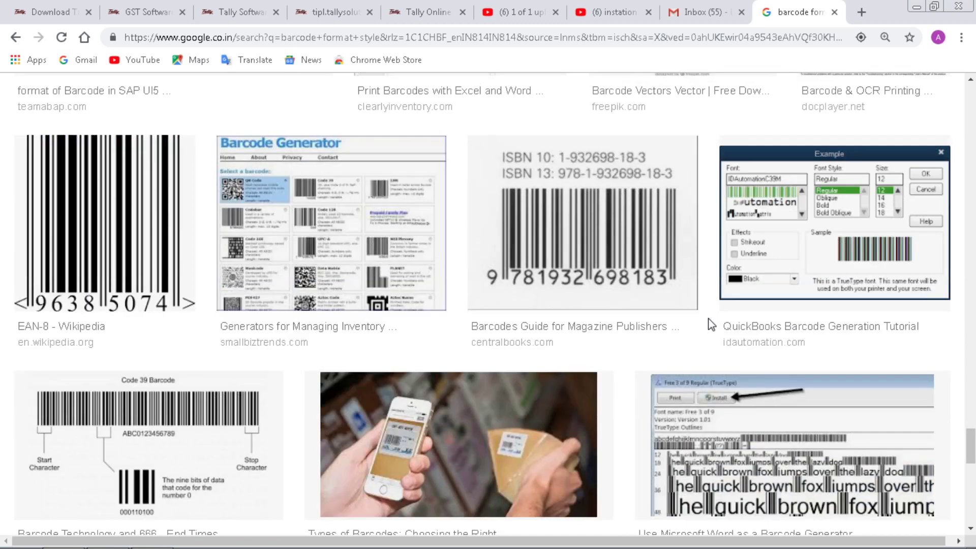
scroll(710, 324, down, 18)
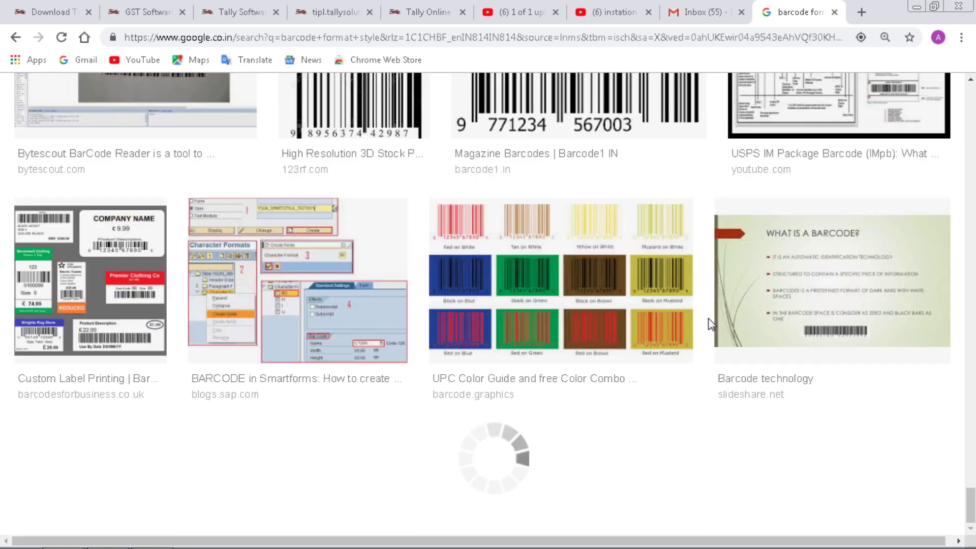
scroll(90, 300, up, 8)
scroll(90, 299, up, 3)
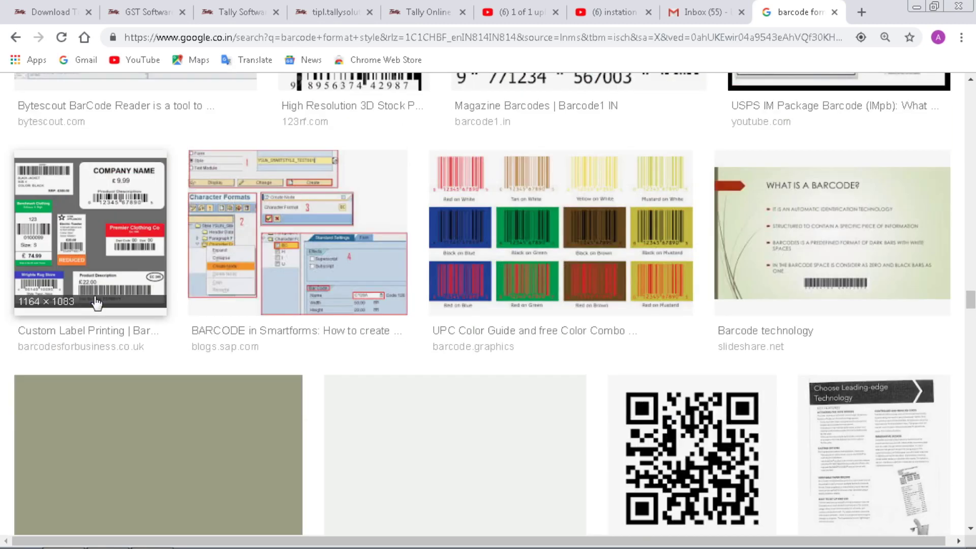
click(128, 255)
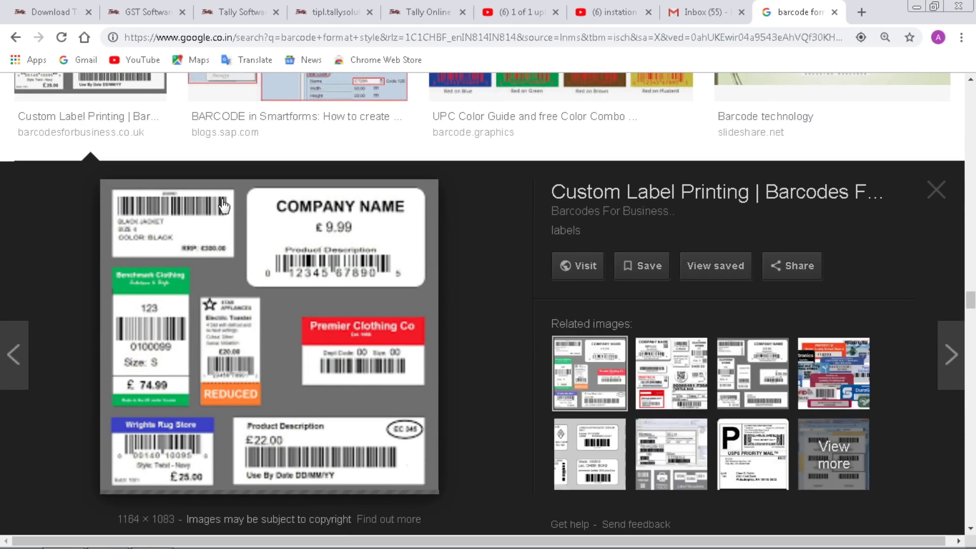
Return to Busy, select Item as the master type and set the number of optional fields to 4
key(alt+Tab)
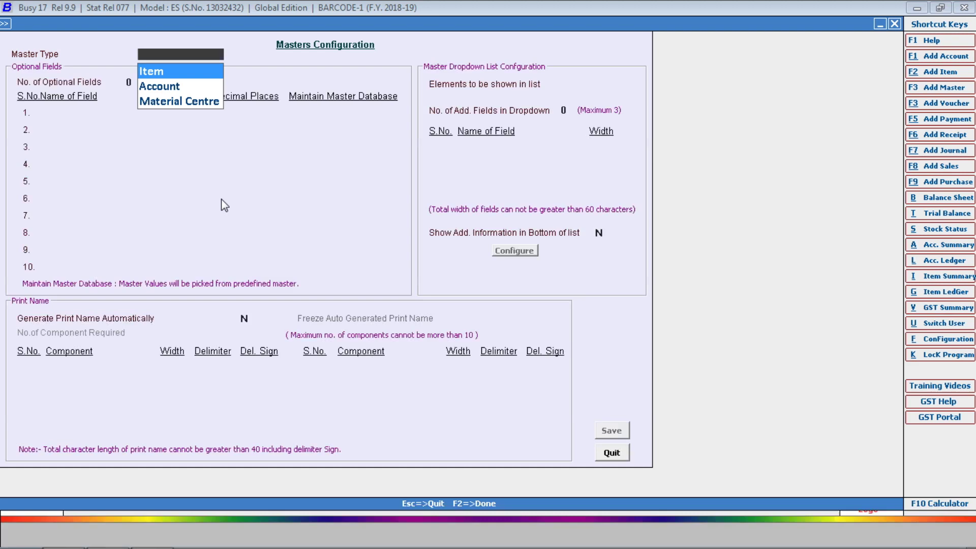
key(Return)
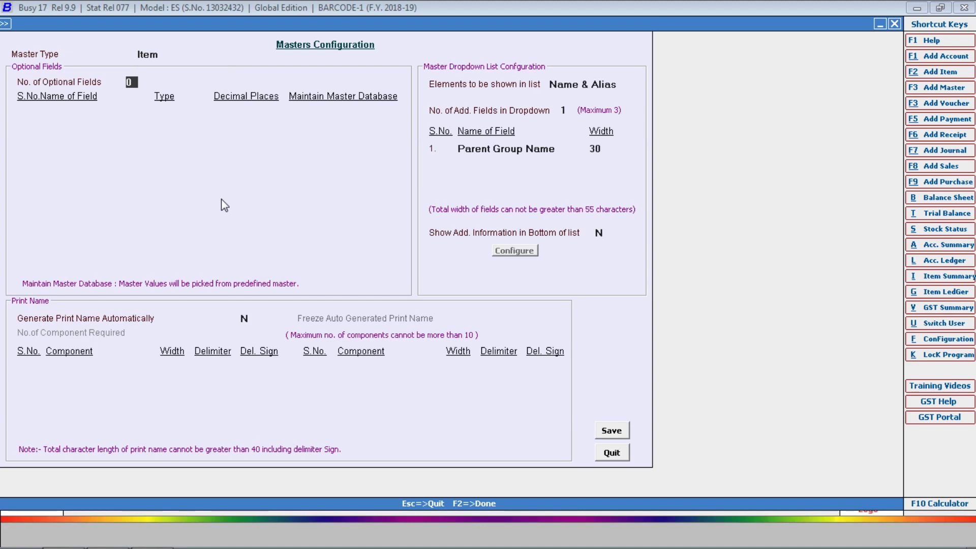
text(4)
key(Return)
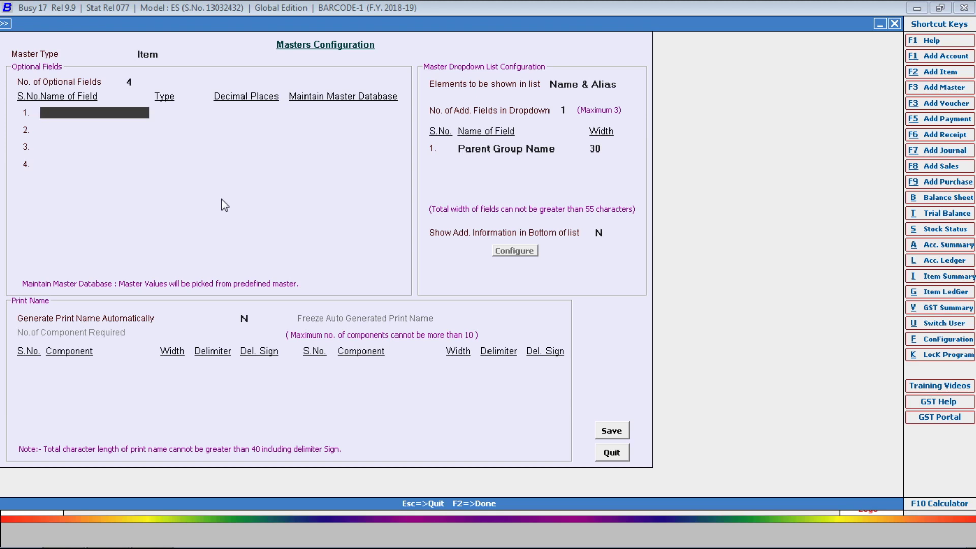
Name the first optional field SIZE and give it the Text type
text(SIZE)
key(Return)
key(Return)
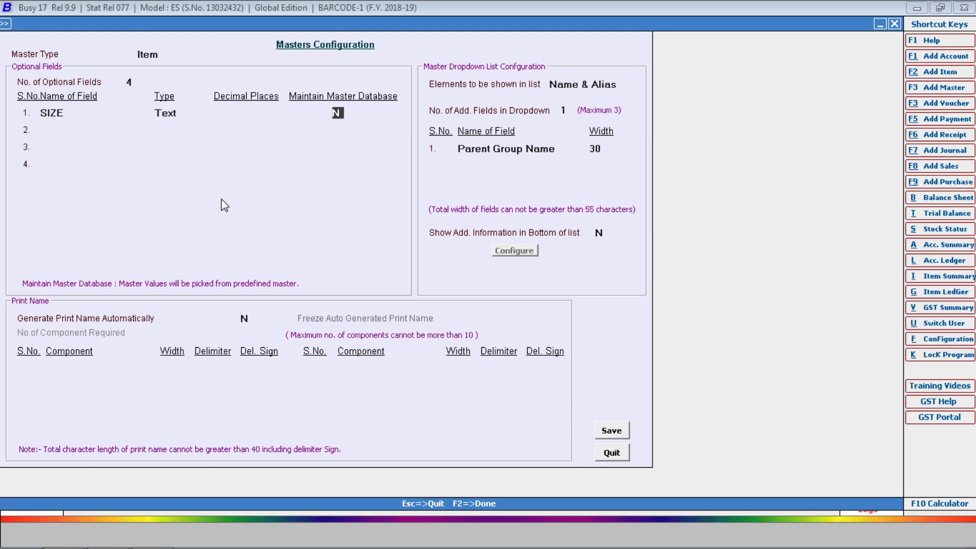
Review the data types offered for the SIZE field, including Text, Numeric and Date
click(188, 113)
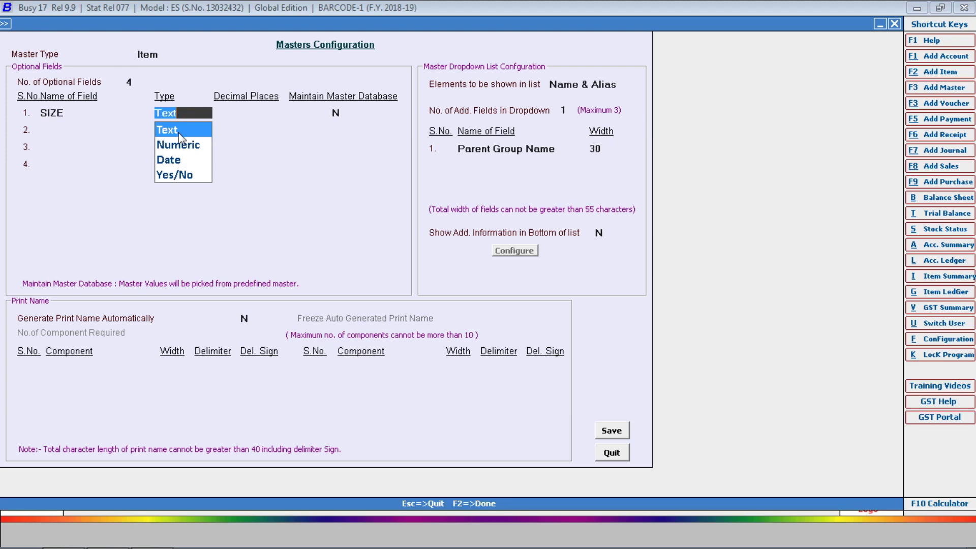
key(Down)
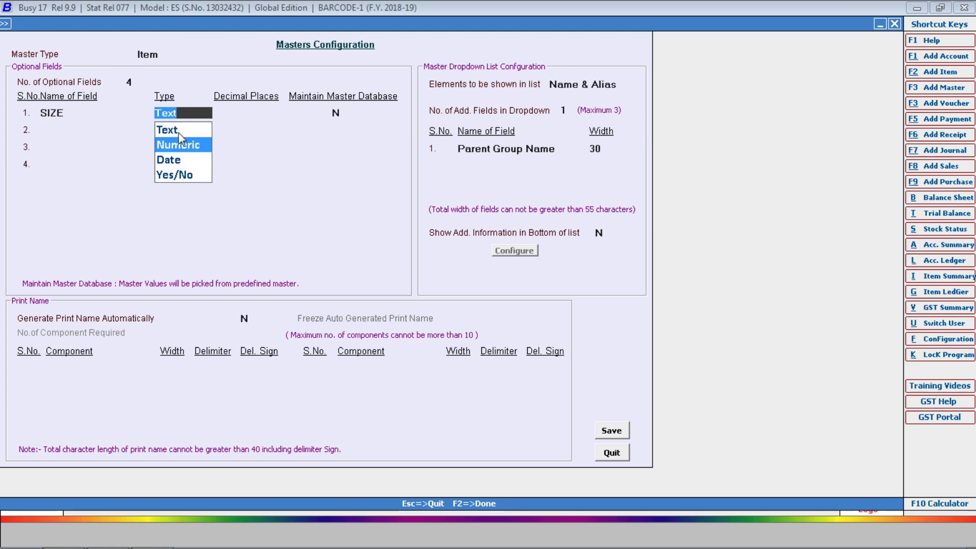
key(Down)
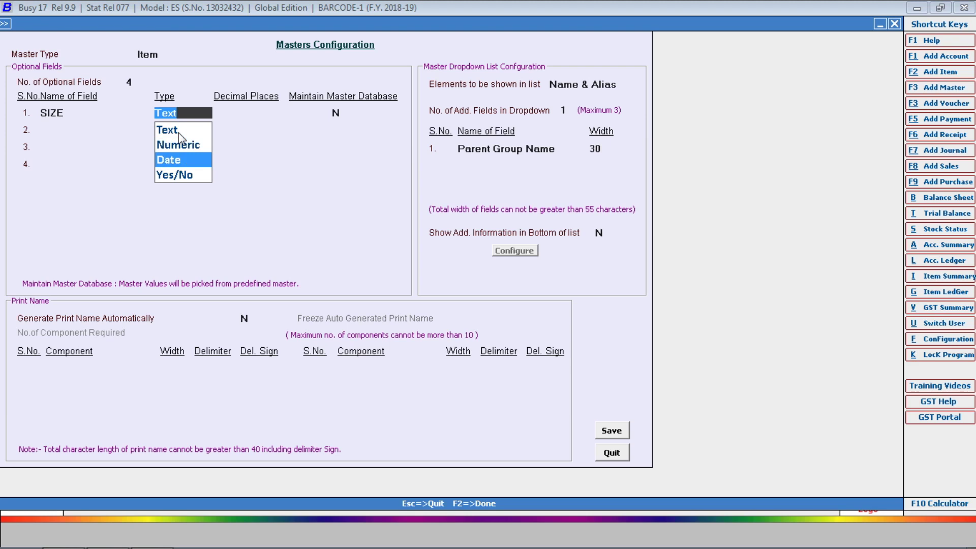
key(Up)
key(Up)
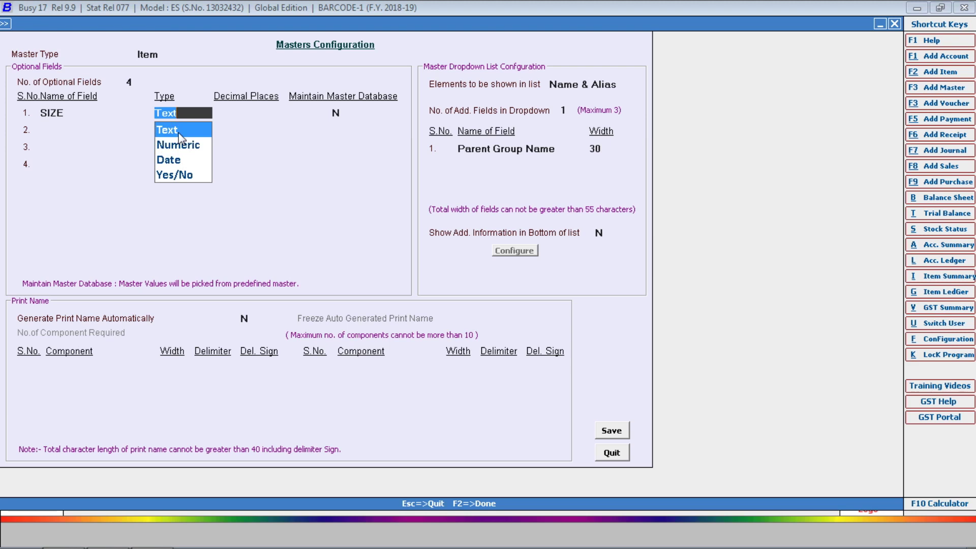
key(Down)
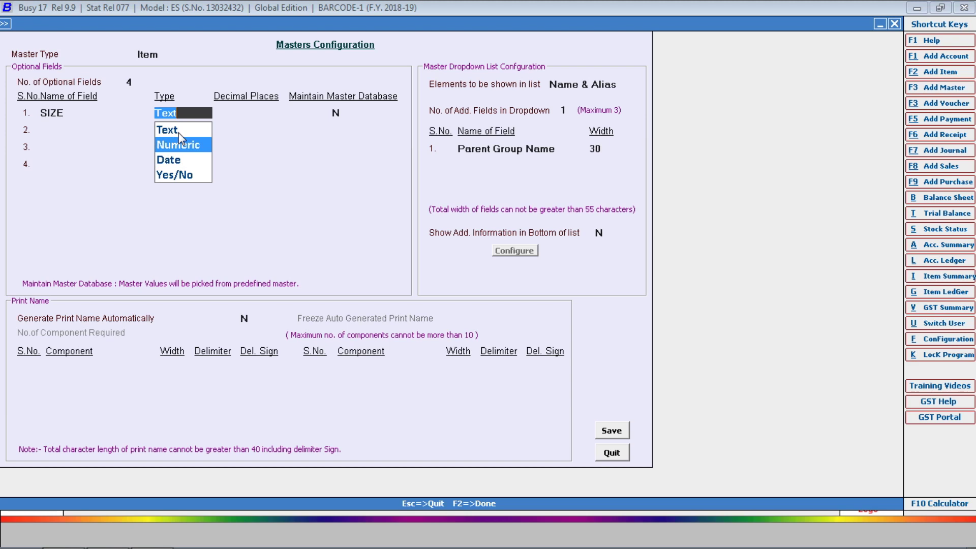
key(Up)
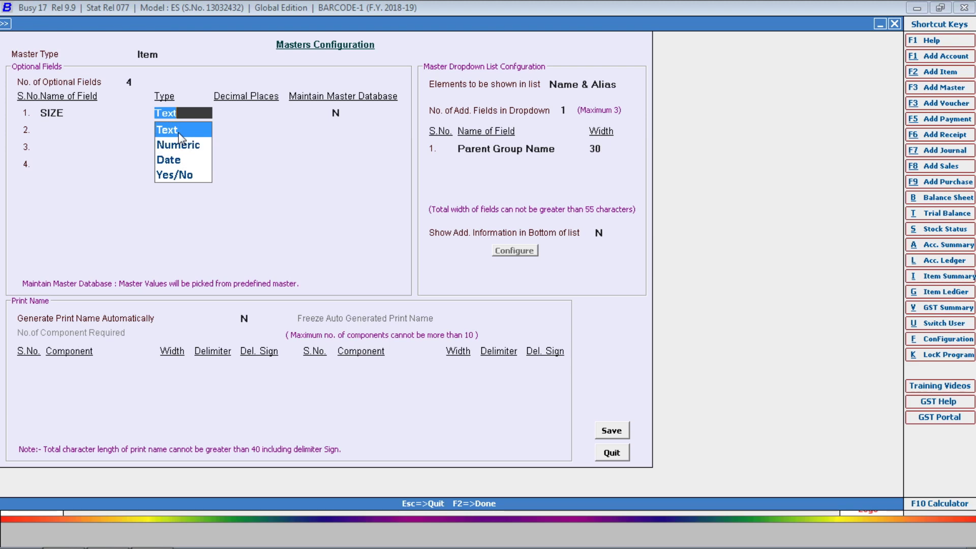
key(Down)
key(Down)
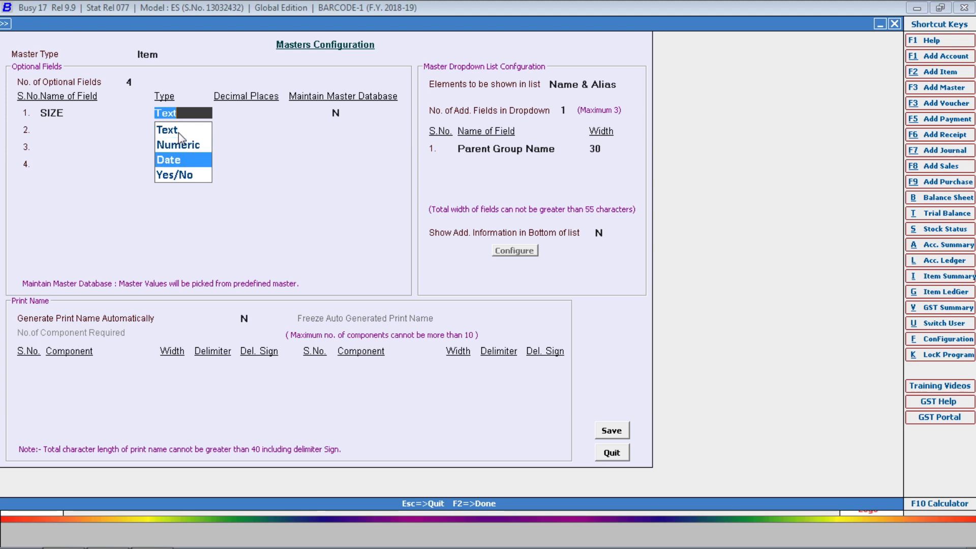
Choose Text as the SIZE field's type and set Maintain Master Database to Y for it
click(179, 131)
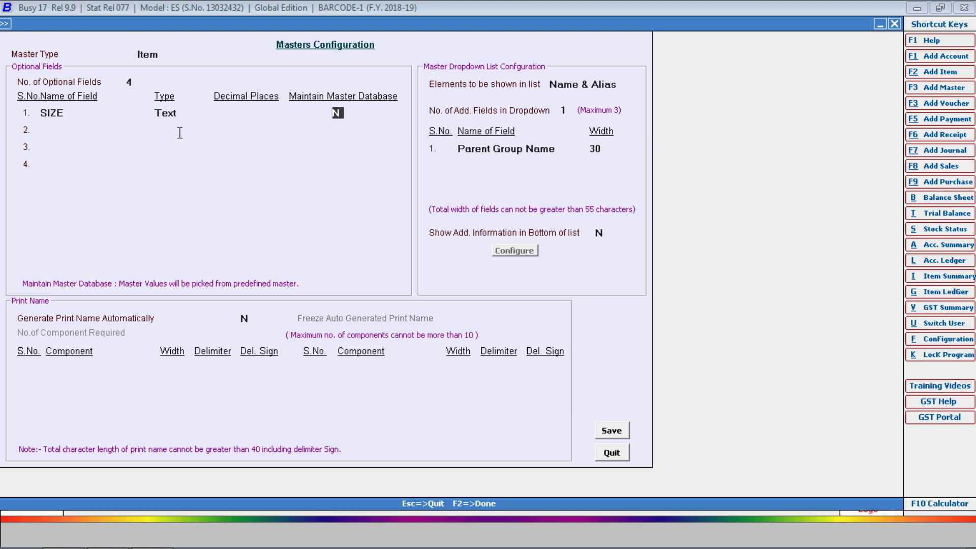
text(y)
key(Return)
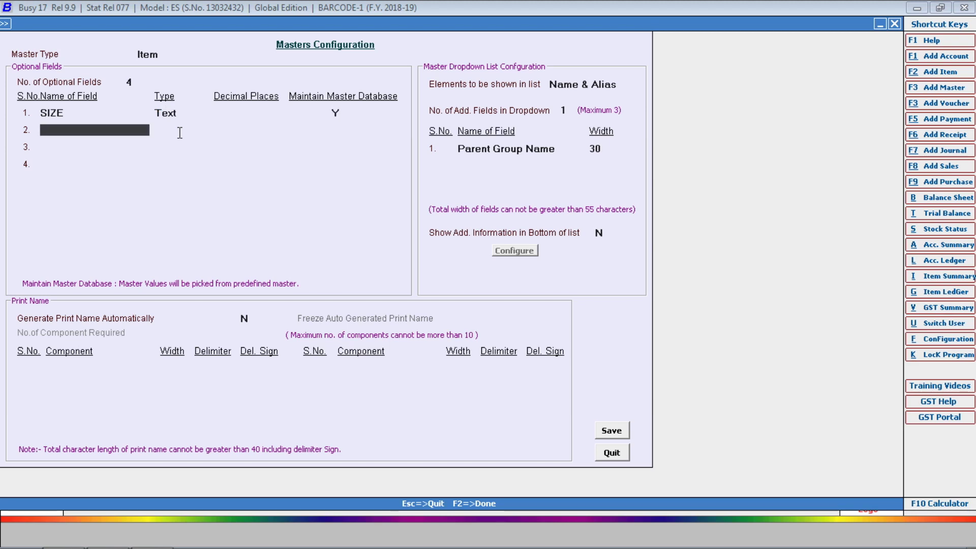
Define the second optional field as Colour with type Text and Maintain Master Database set to N
text(X)
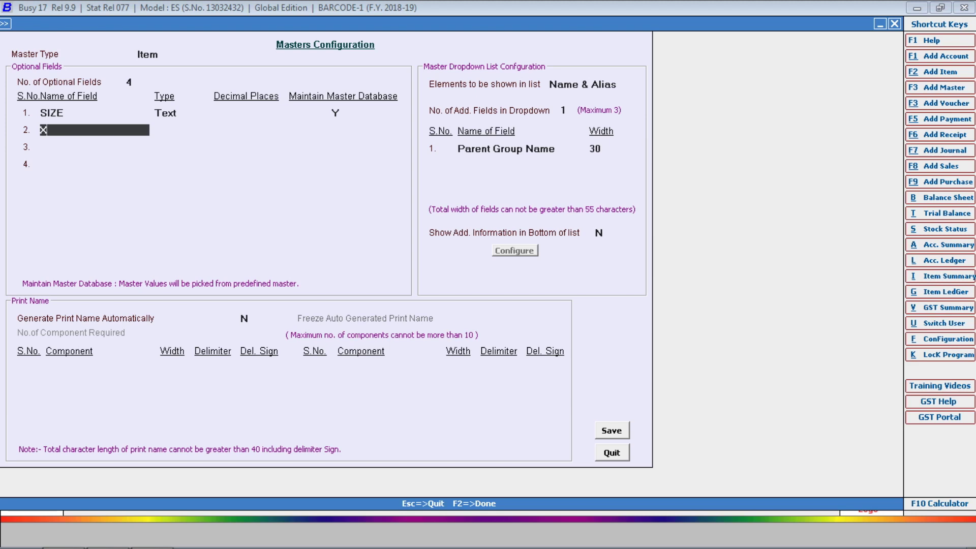
key(BackSpace)
text(Colour)
key(Return)
key(Return)
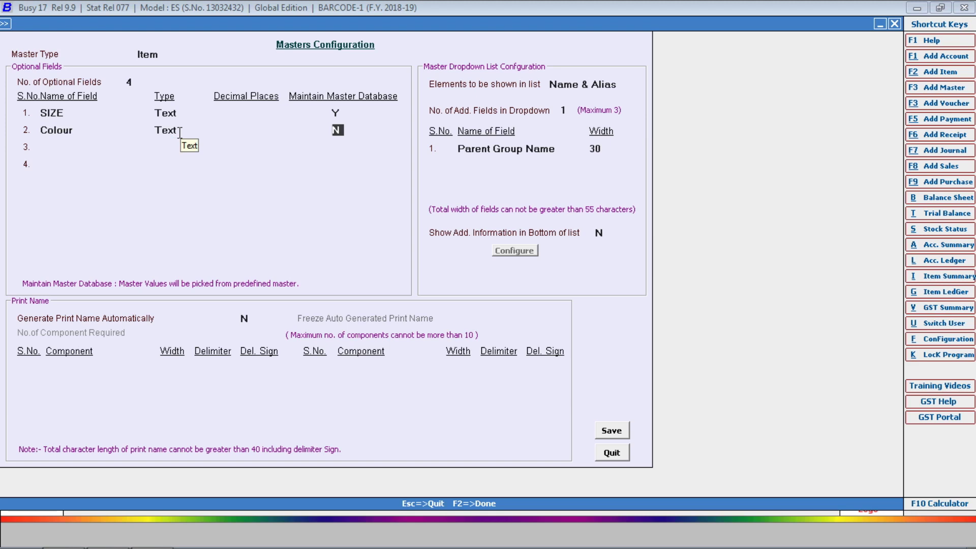
key(Return)
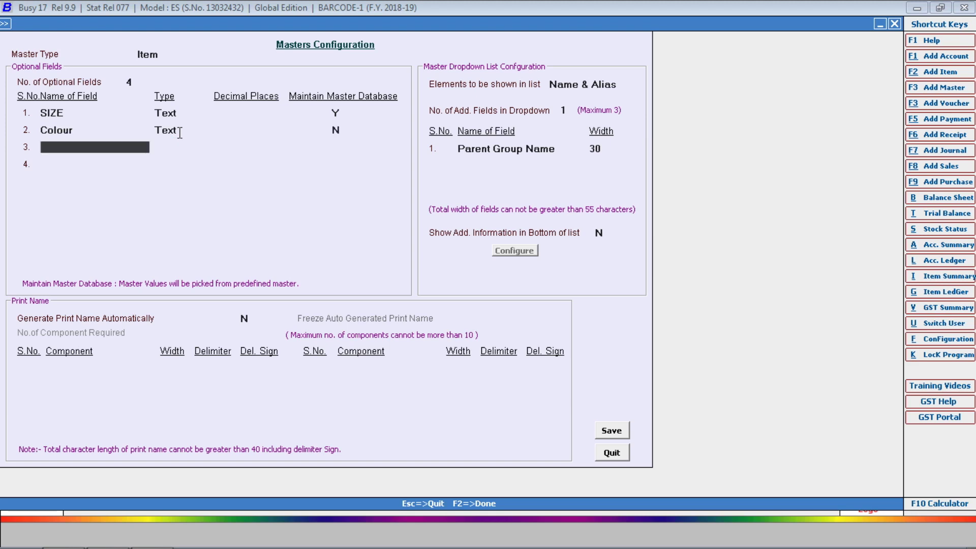
Define the third optional field as PCS.. with type Text and Maintain Master Database set to N
text(PCS..)
key(Return)
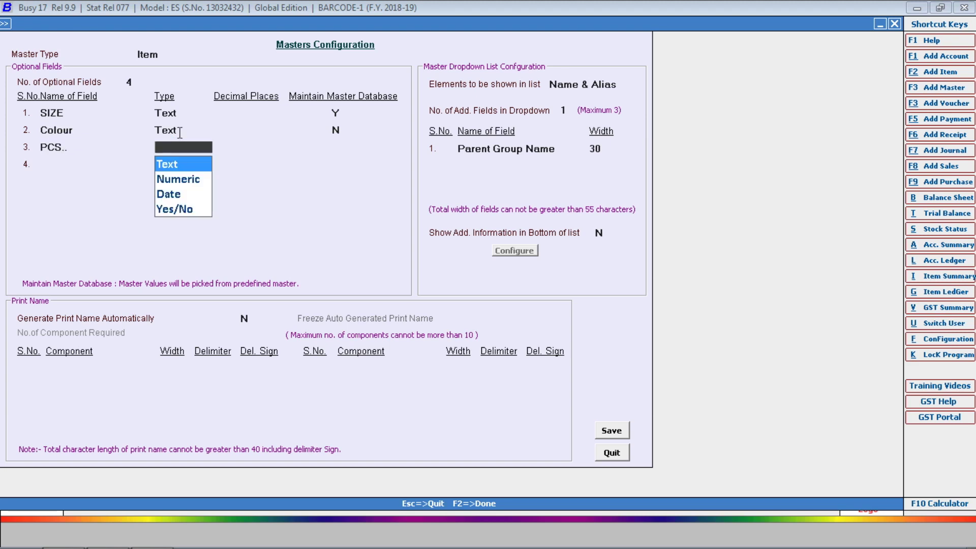
key(Return)
key(Return)
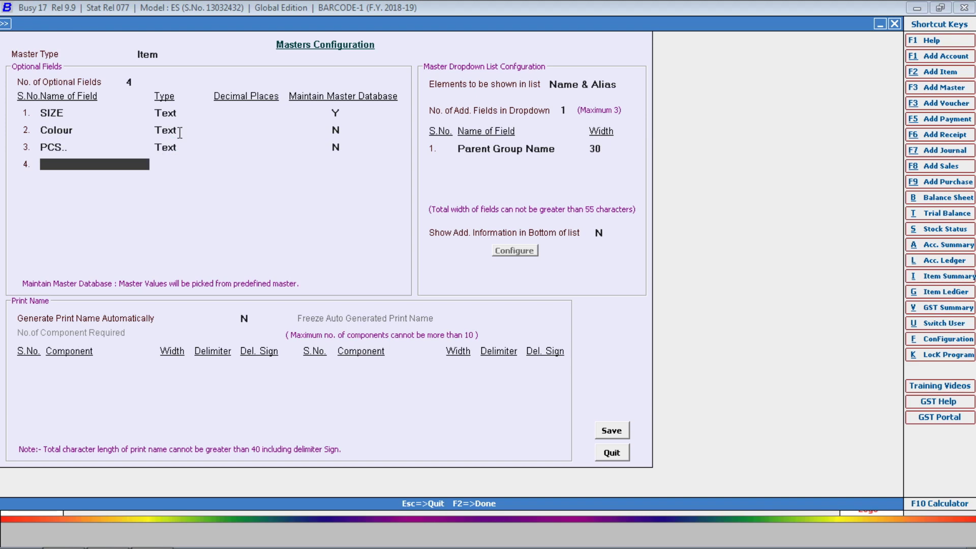
Name the fourth optional field SALE PRICE and give it the Text type
text(SALE PRICE)
key(Return)
key(Return)
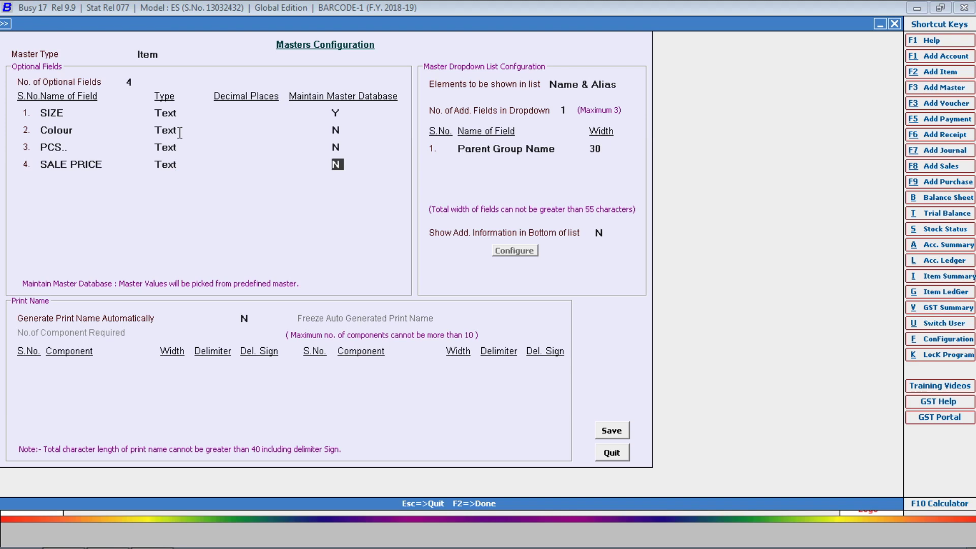
Save the Item masters configuration with its four optional fields and leave the configuration screen
key(F2)
key(Return)
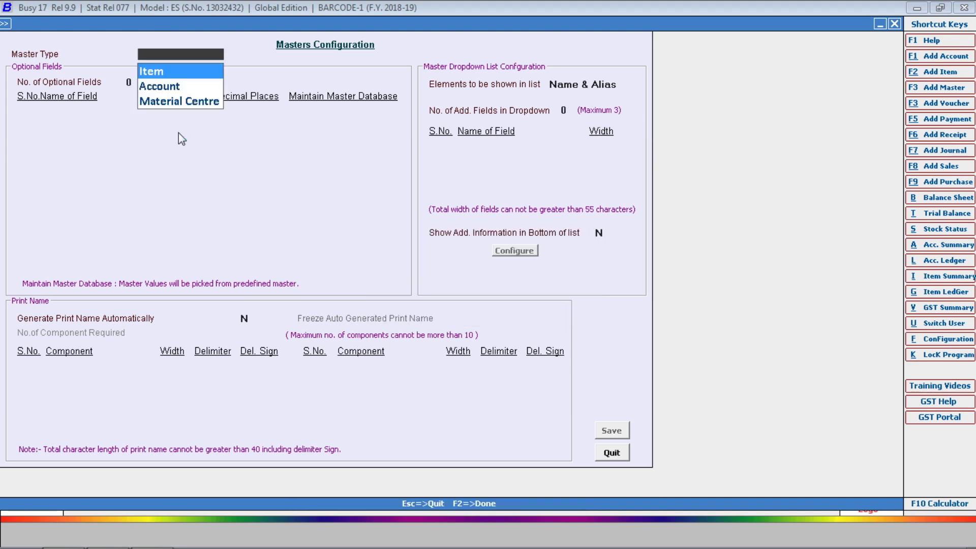
key(Escape)
key(Escape)
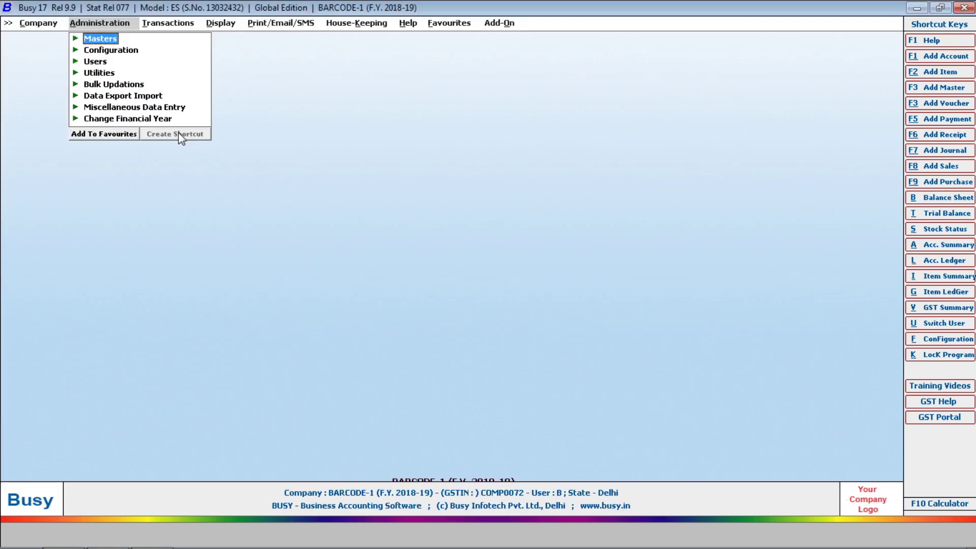
Start a new item master named SHIRT/NARROW/786 with the same print name, and assign it to the General group
key(Return)
key(Down)
key(Down)
key(Down)
key(Return)
key(Return)
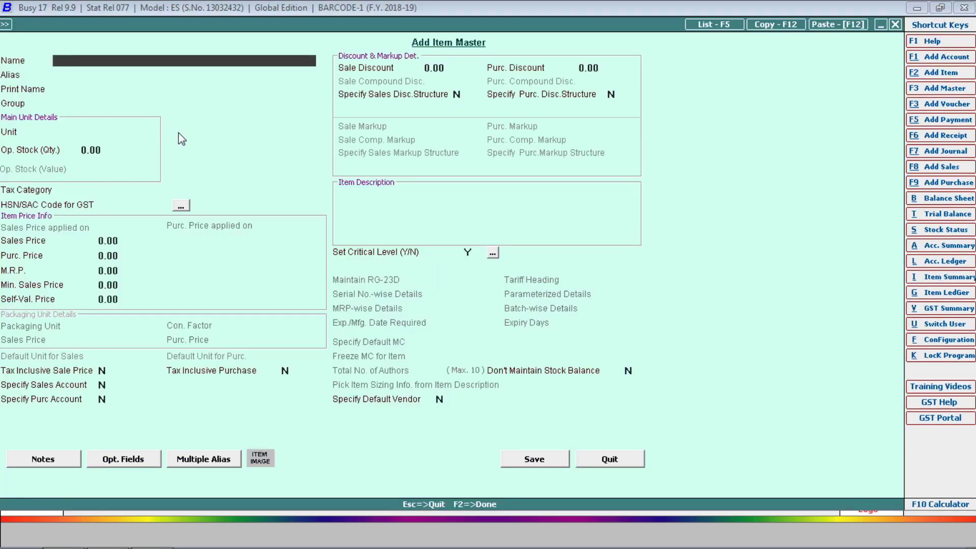
text(SHIRT/NARROW)
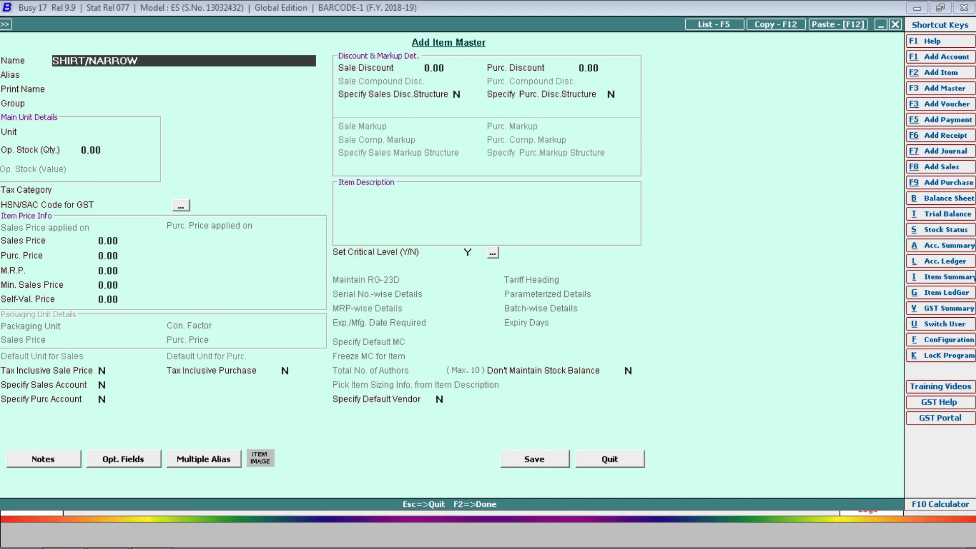
text(/786)
key(Return)
key(Return)
key(Return)
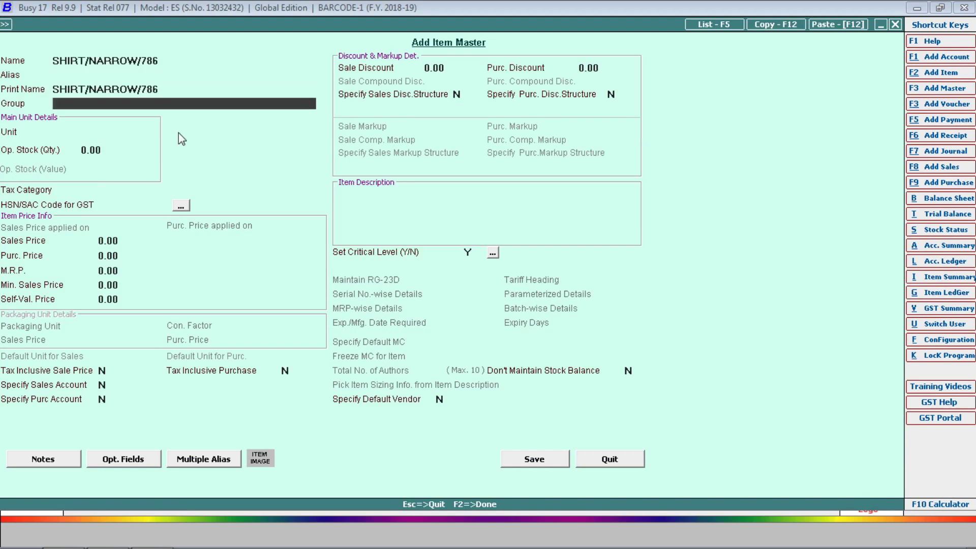
key(Return)
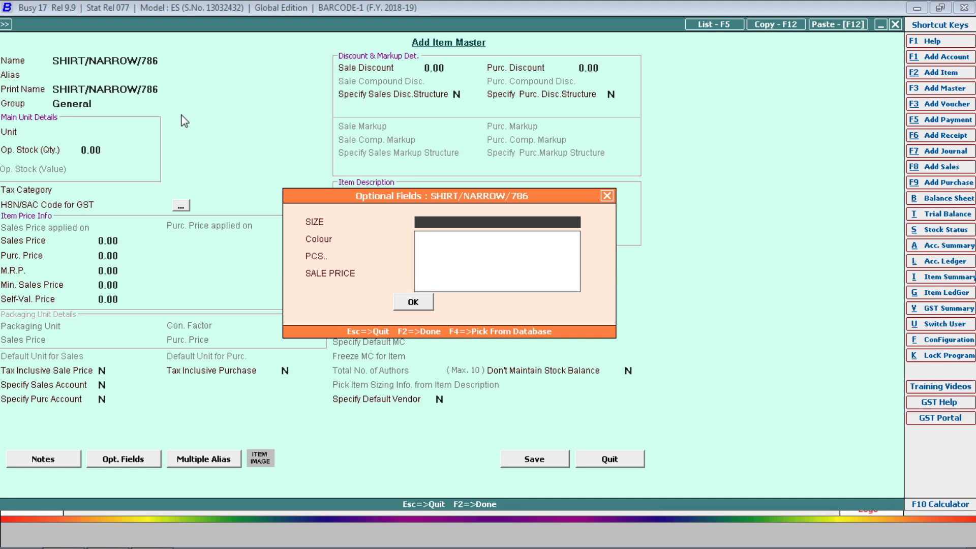
Create the size 32X34 in the SIZE master and choose it as the item's SIZE value
key(F3)
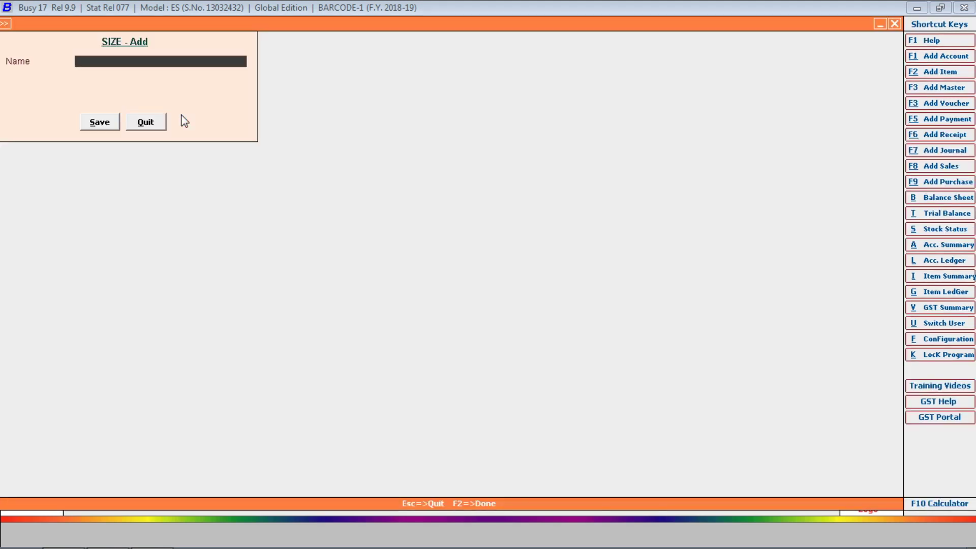
text(32X34)
key(F2)
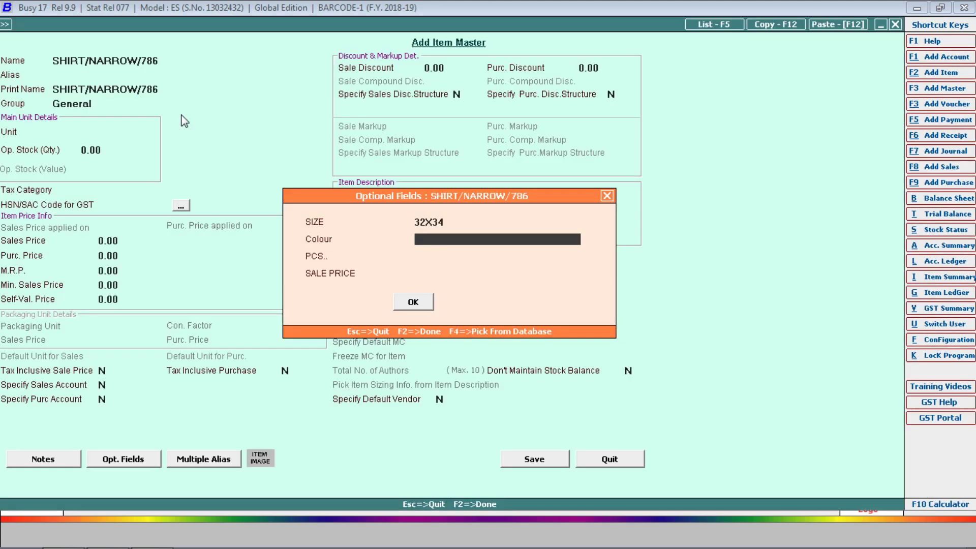
key(Up)
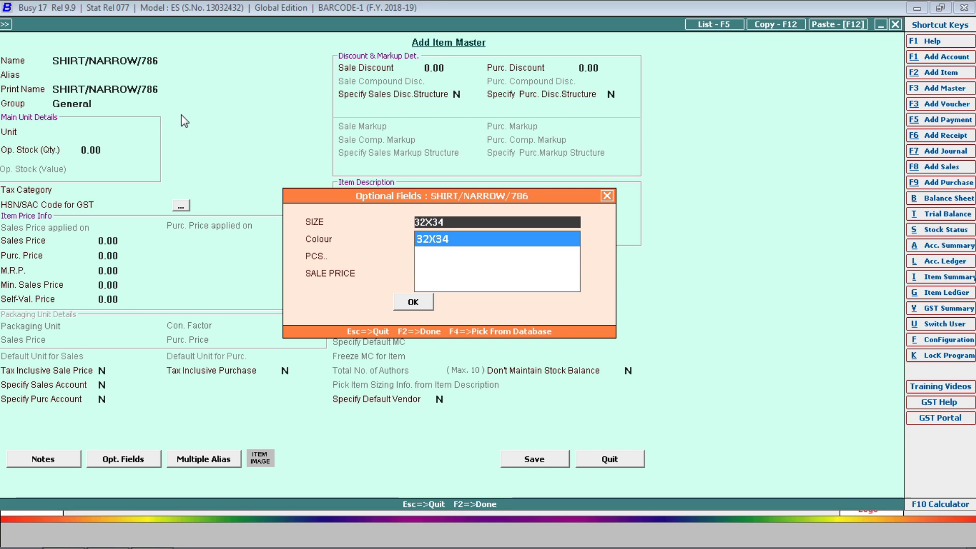
key(Return)
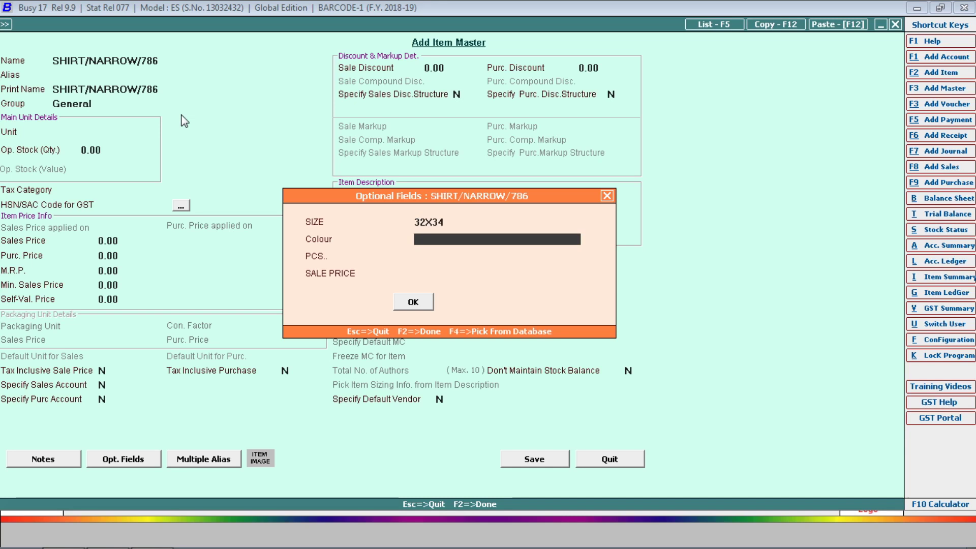
Fill the item's remaining optional fields with Colour RED, PCS.. 2000 and SALE PRICE 250, and accept them
text(RED')
key(Return)
text(2000)
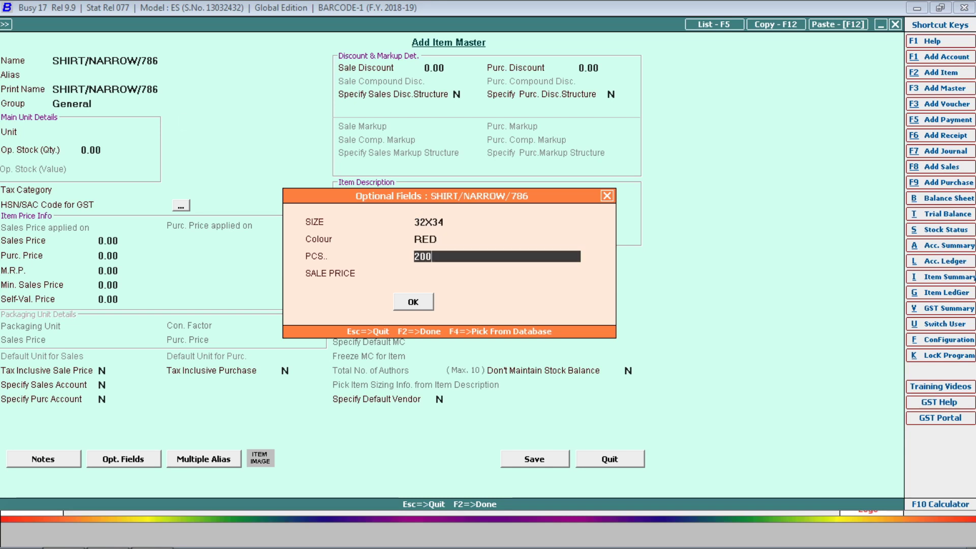
key(Return)
text(250)
key(Return)
key(Return)
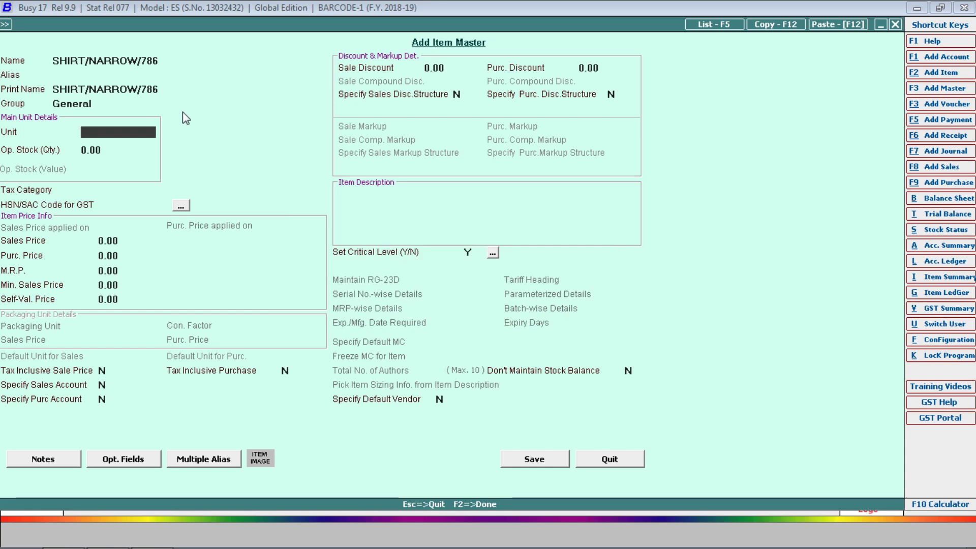
Reopen the item's optional fields and check the entered size, colour, pieces and sale price
key(Up)
key(Return)
key(Return)
key(Return)
key(Return)
key(Return)
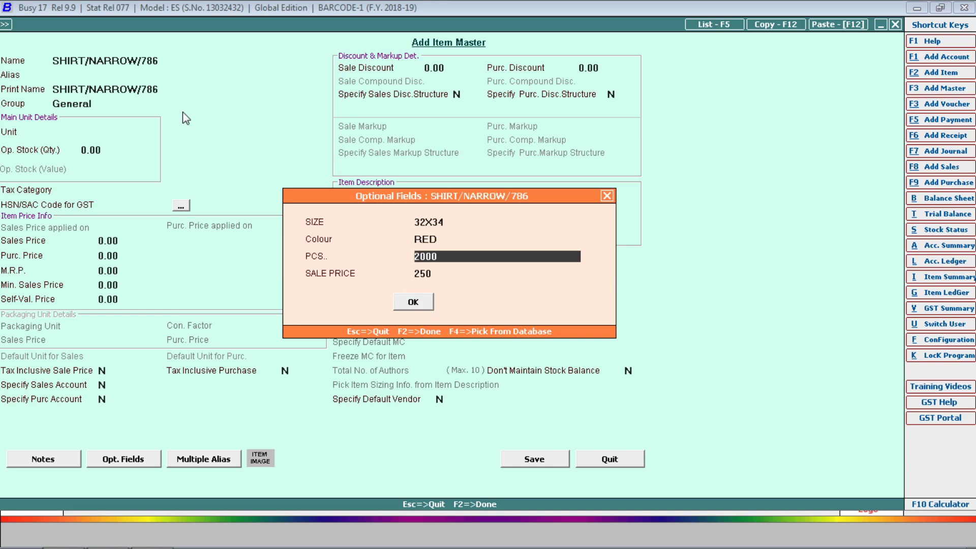
Set the item's unit to Pcs., its tax category to GST 18% and its HSN/SAC code to 9607
text(P)
key(Return)
key(Return)
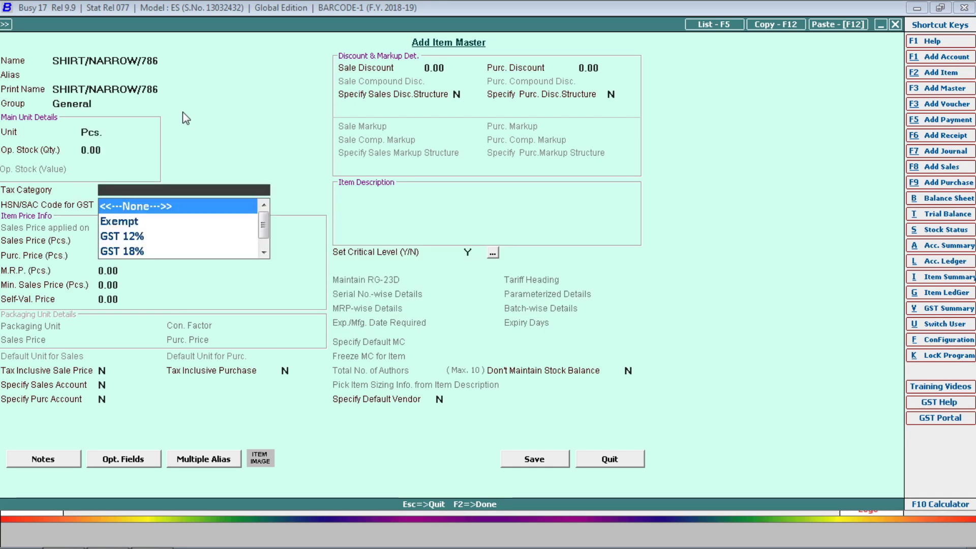
text(18)
key(Return)
text(9607)
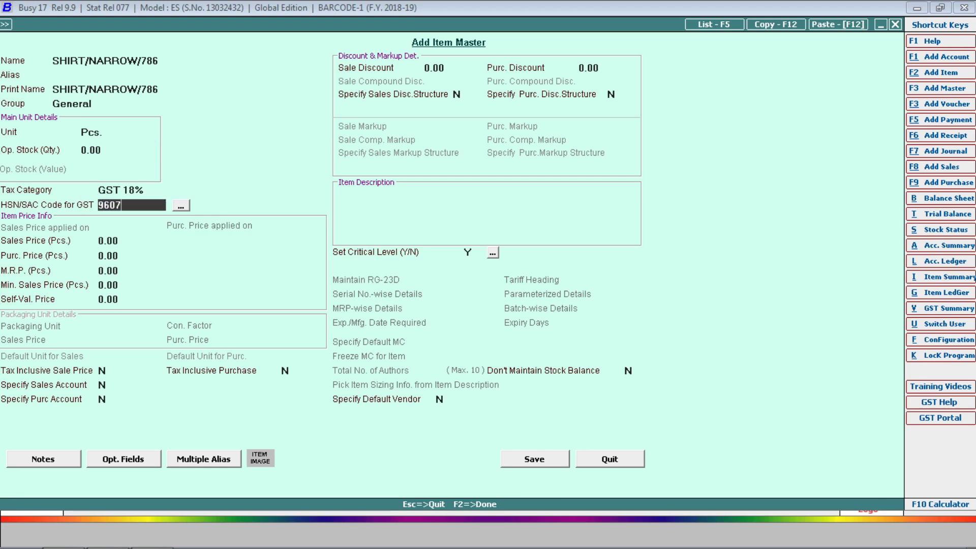
key(Return)
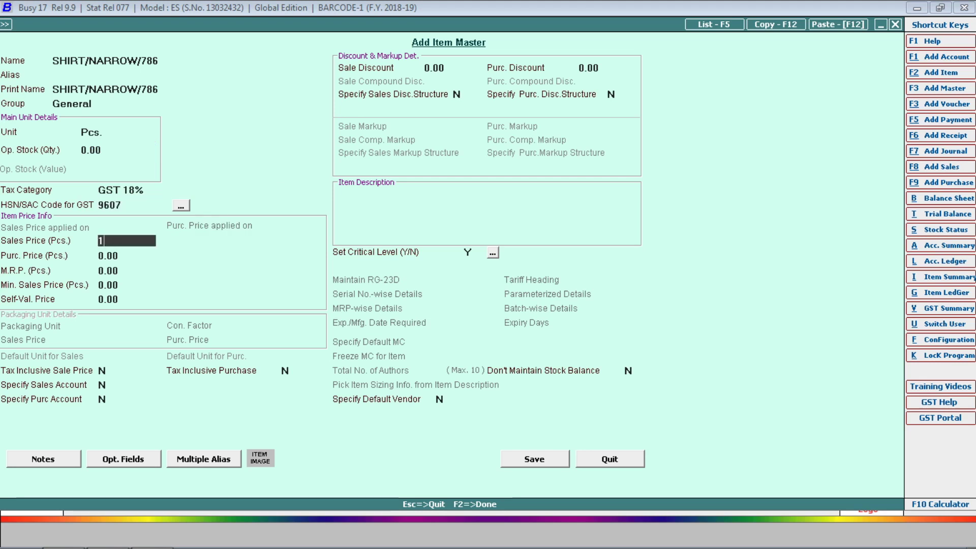
Set the item's sales price to 250 and purchase price to 200, and save the item master
key(BackSpace)
text(250)
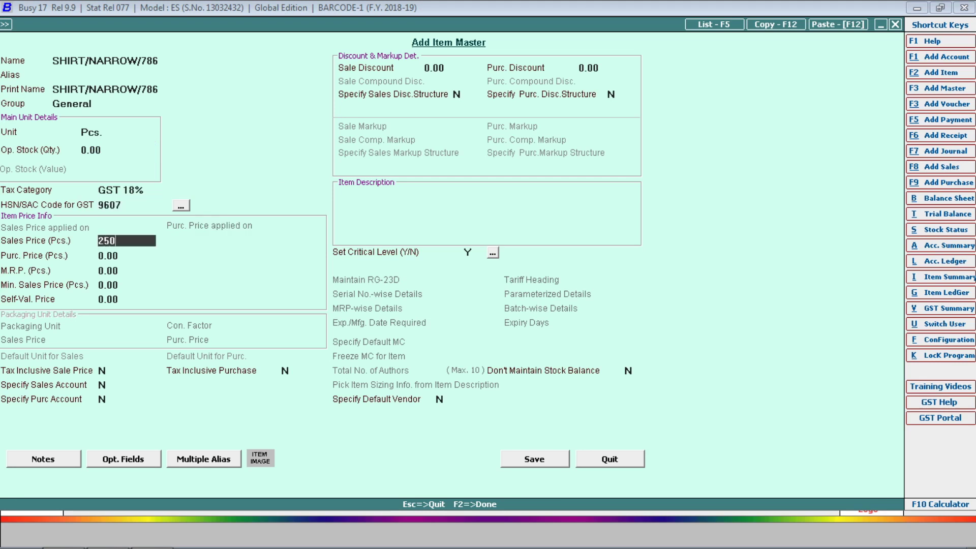
key(Return)
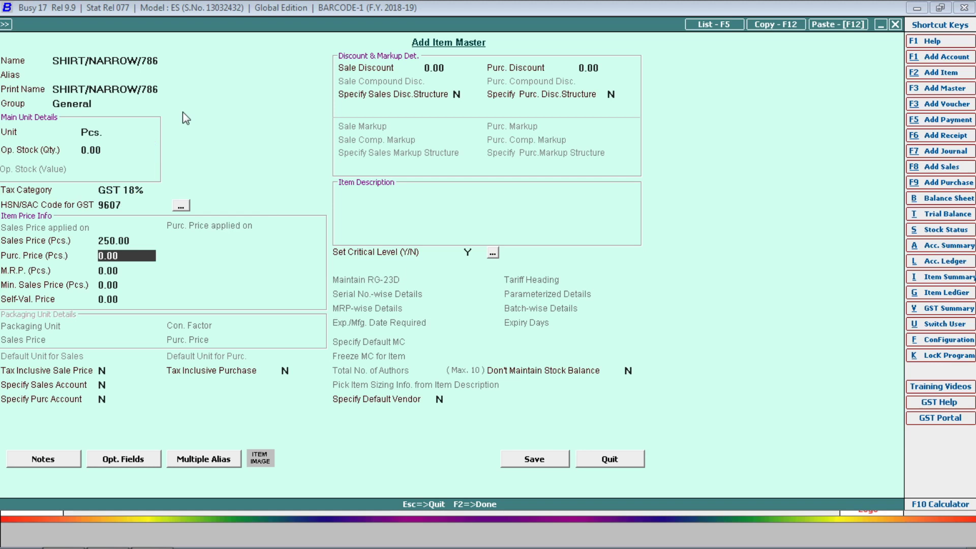
text(200)
key(Return)
key(F2)
key(Return)
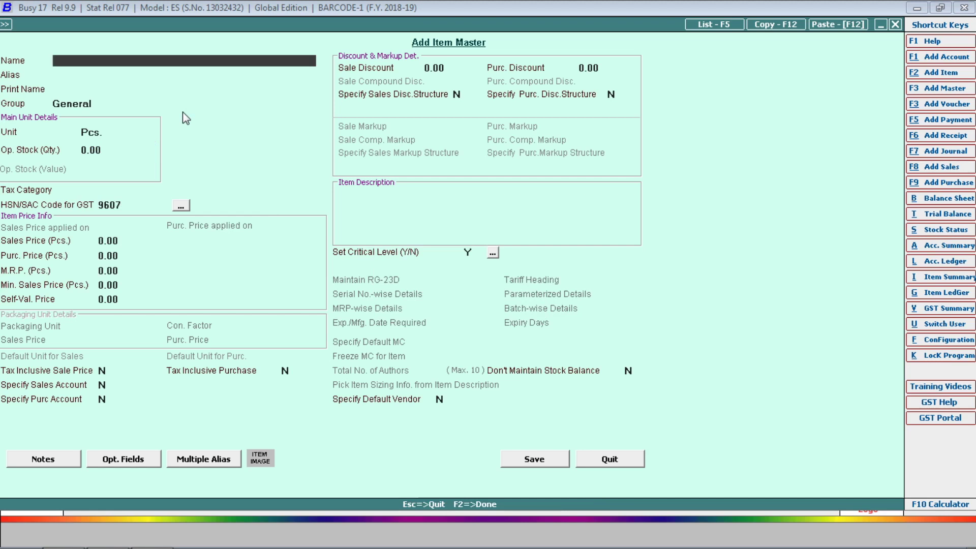
Show the list of items filtered on the SIZE optional field with value 32X34, without a tax category filter
key(Escape)
key(Down)
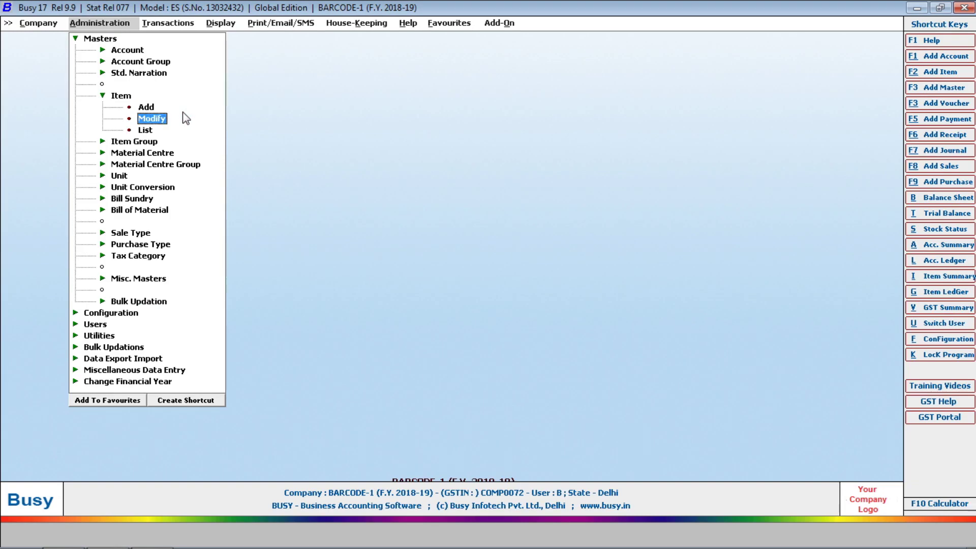
key(Down)
key(Return)
key(Return)
key(Return)
key(Return)
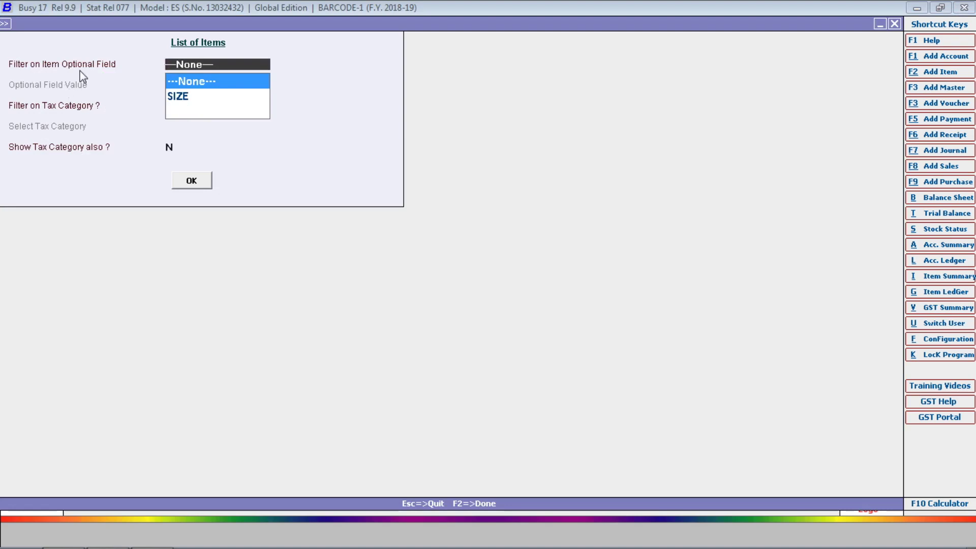
key(Down)
key(Return)
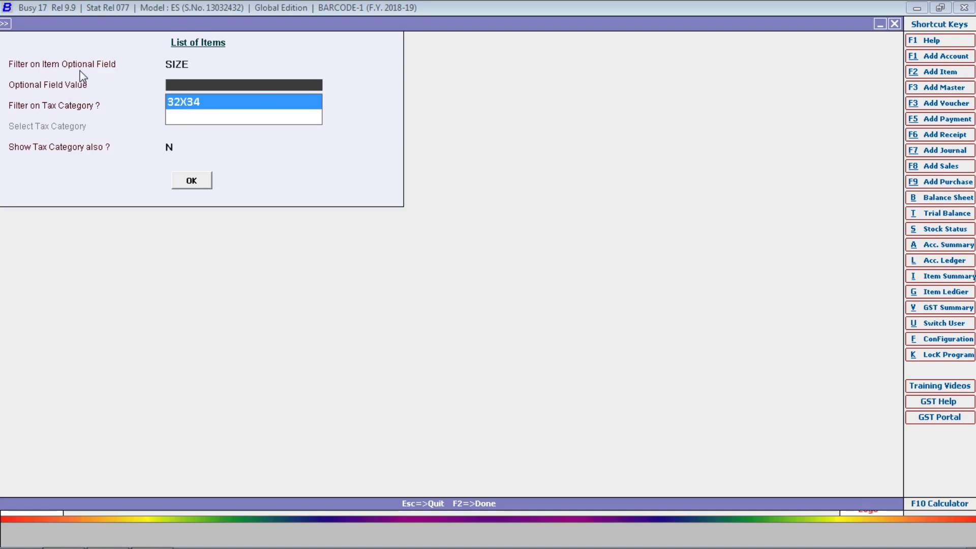
key(Return)
key(Return)
key(Return)
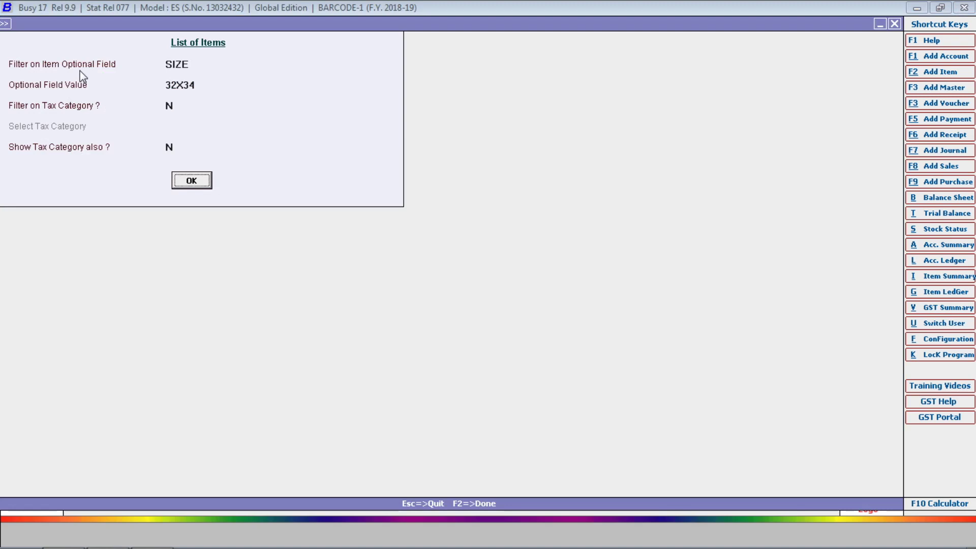
key(Return)
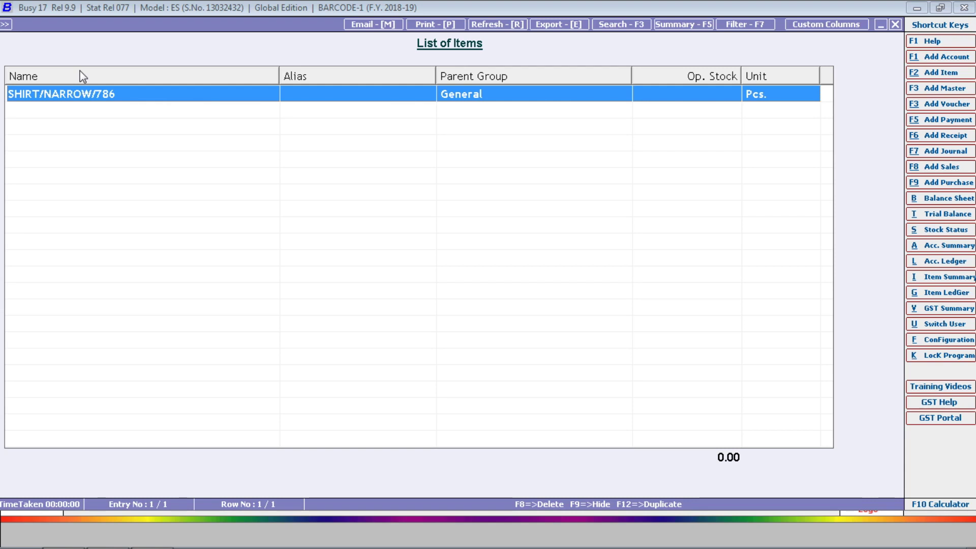
Close the items list and open the Item Bar-code Printing add-on, accepting its demo mode
key(Escape)
key(Escape)
key(Escape)
key(Escape)
key(Escape)
key(Escape)
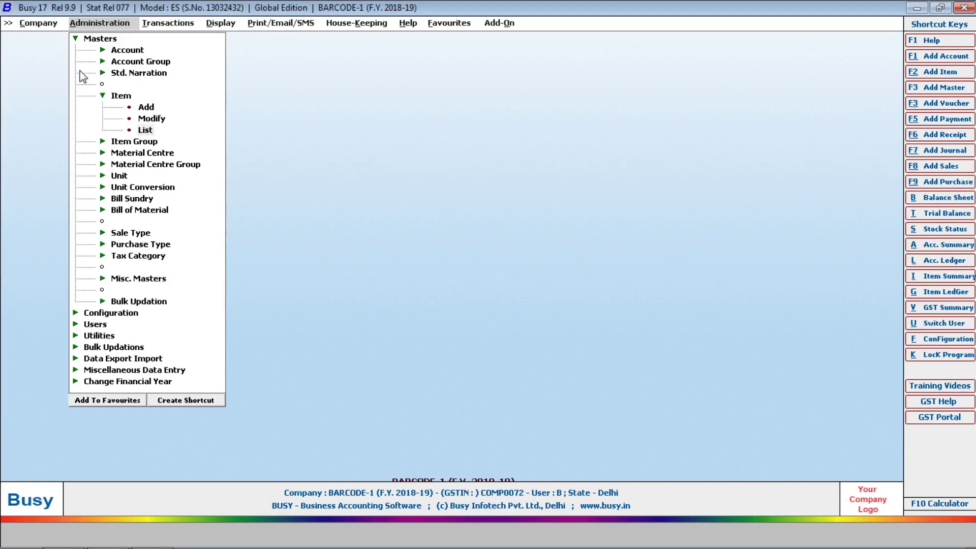
key(Right)
key(Right)
key(Right)
key(Right)
key(Right)
key(Right)
key(Right)
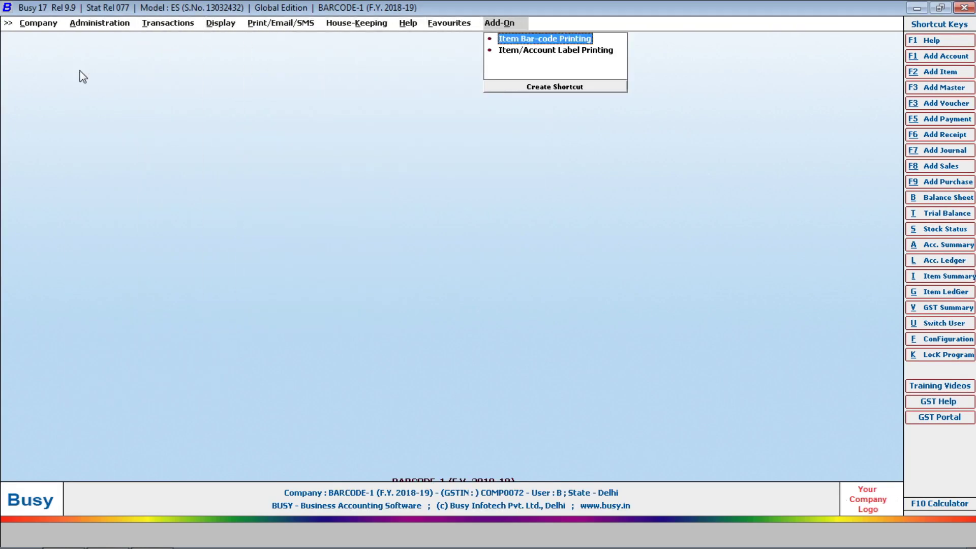
key(Return)
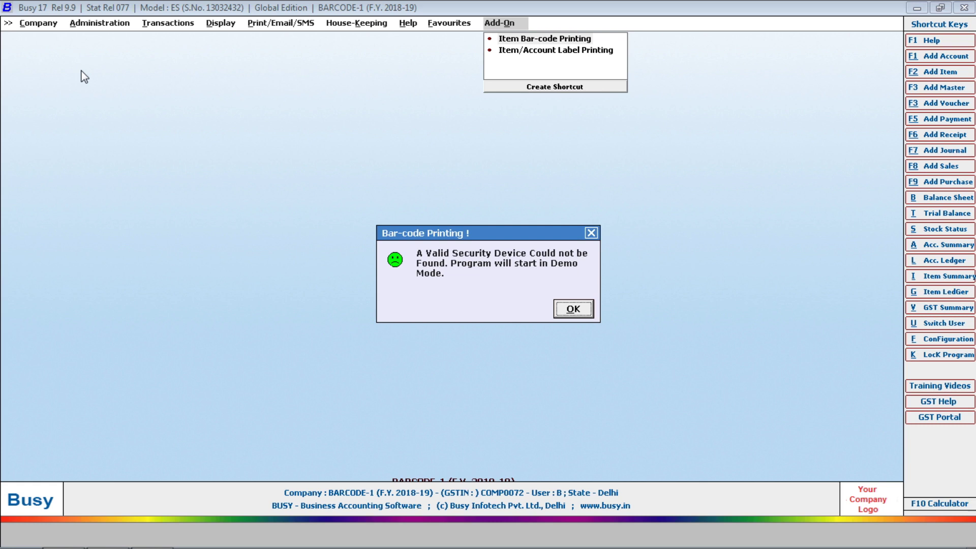
key(Return)
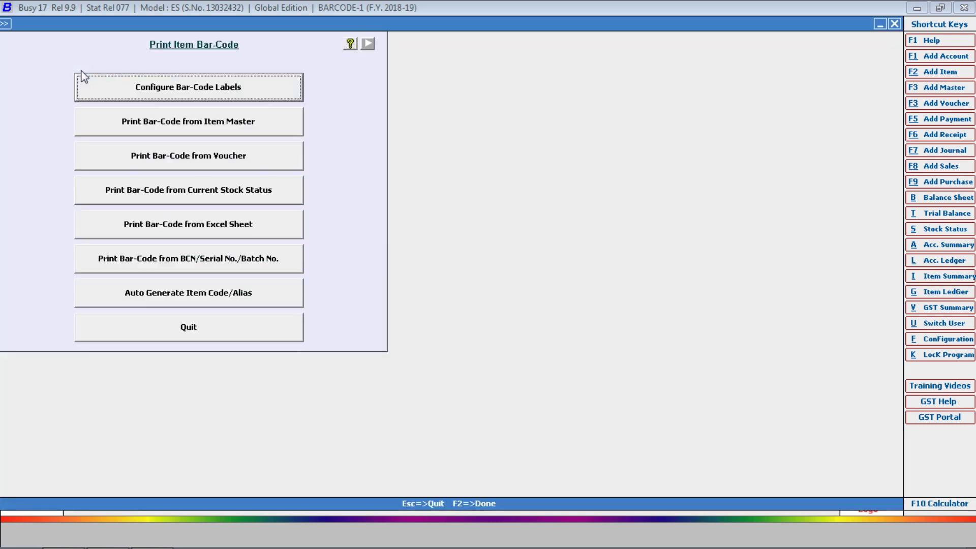
Add a new bar-code label format named NAME OF FORMAT and save it
click(119, 82)
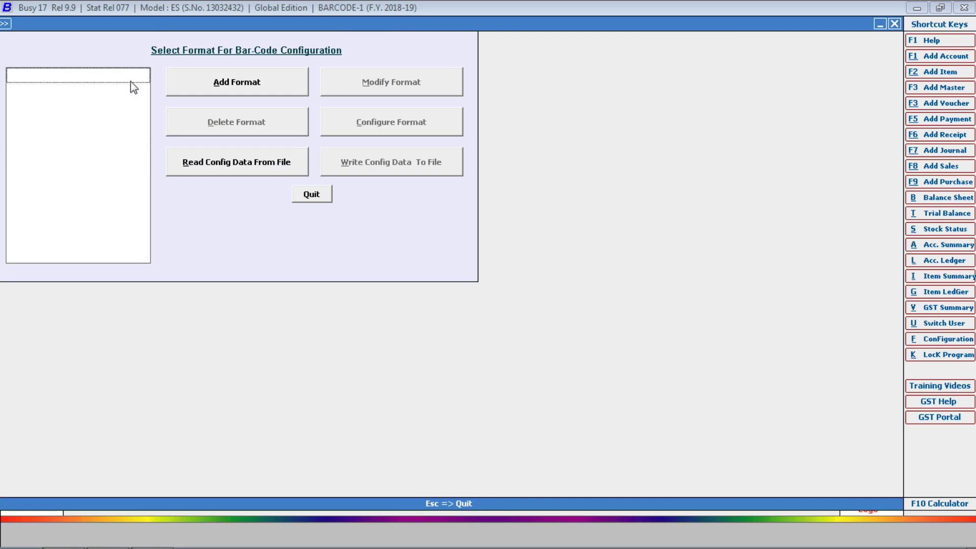
click(189, 83)
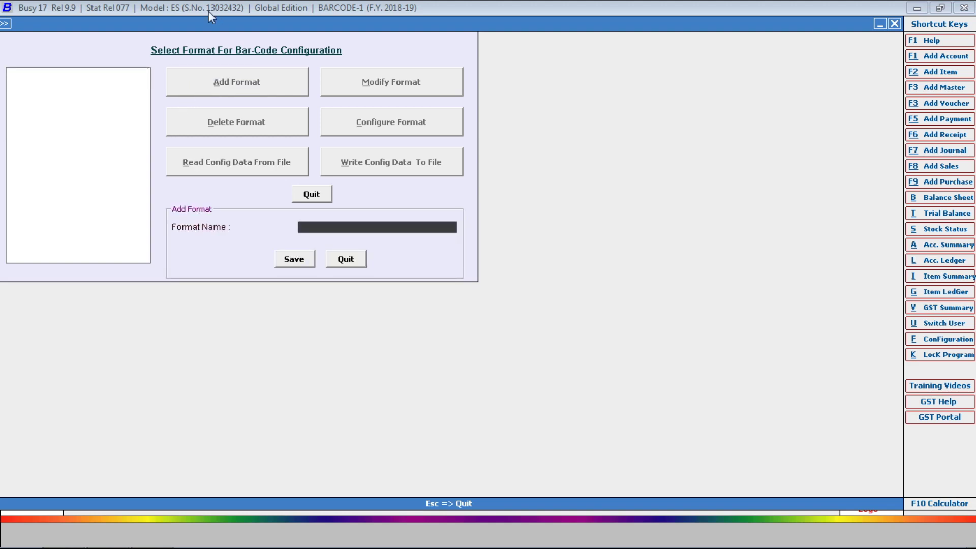
text(NAME OF FORMAT)
key(Return)
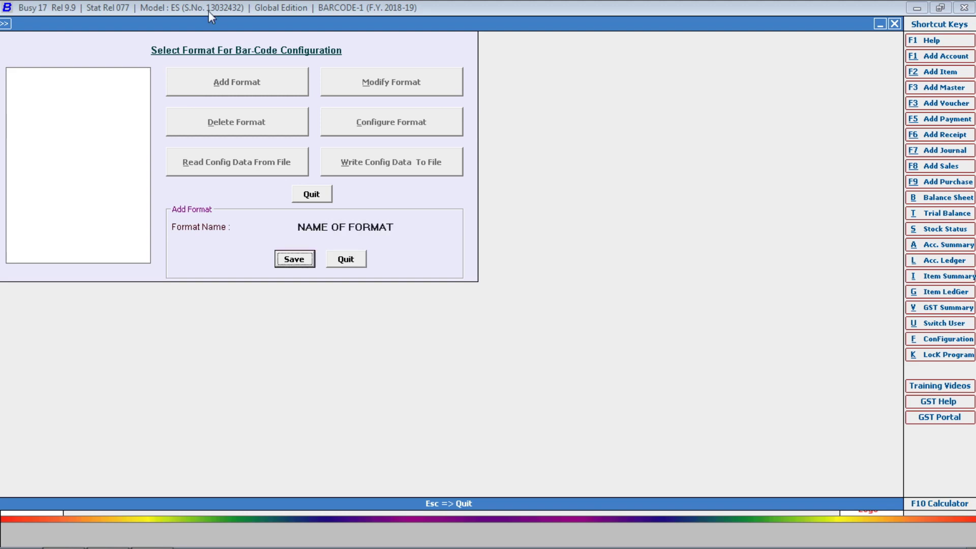
key(Return)
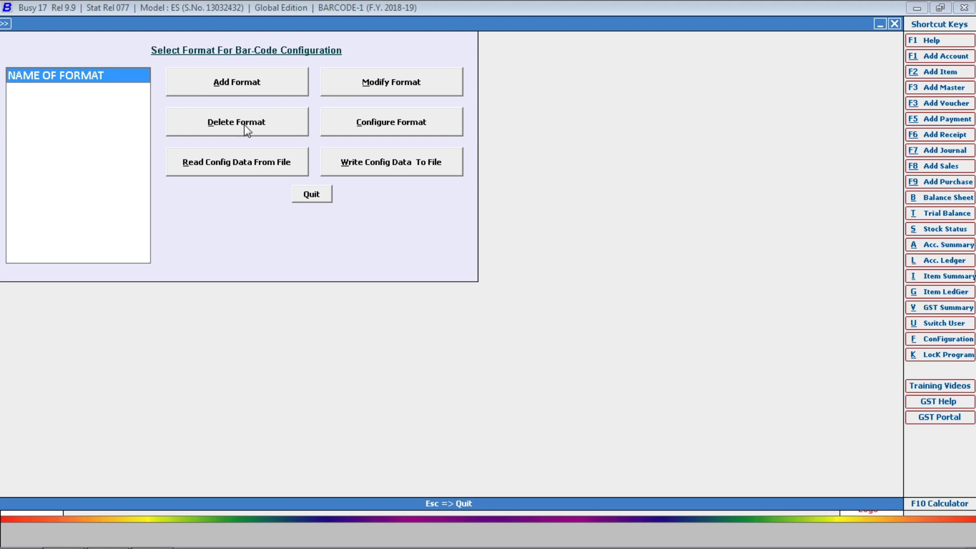
Open the sheet configuration of the NAME OF FORMAT format and choose Item Only as its bar-code type
click(328, 135)
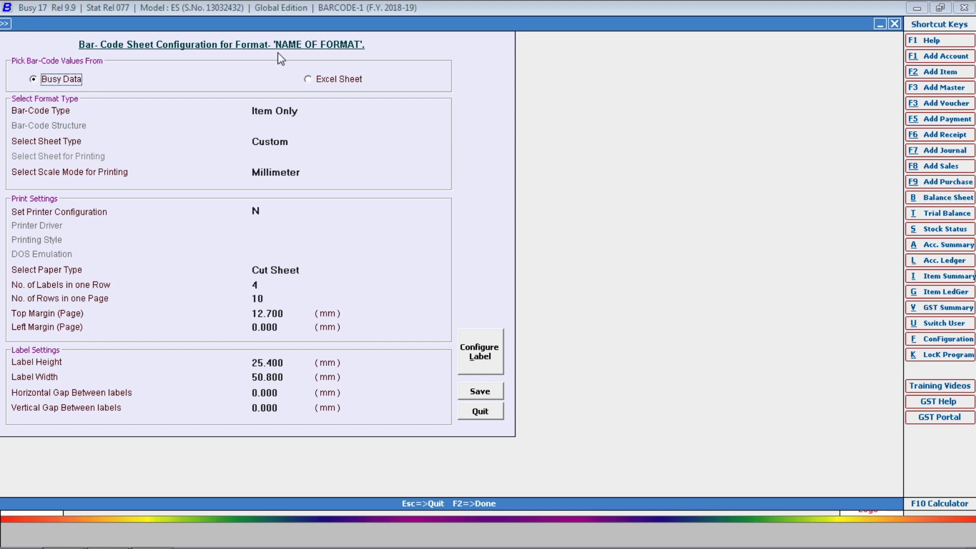
click(304, 109)
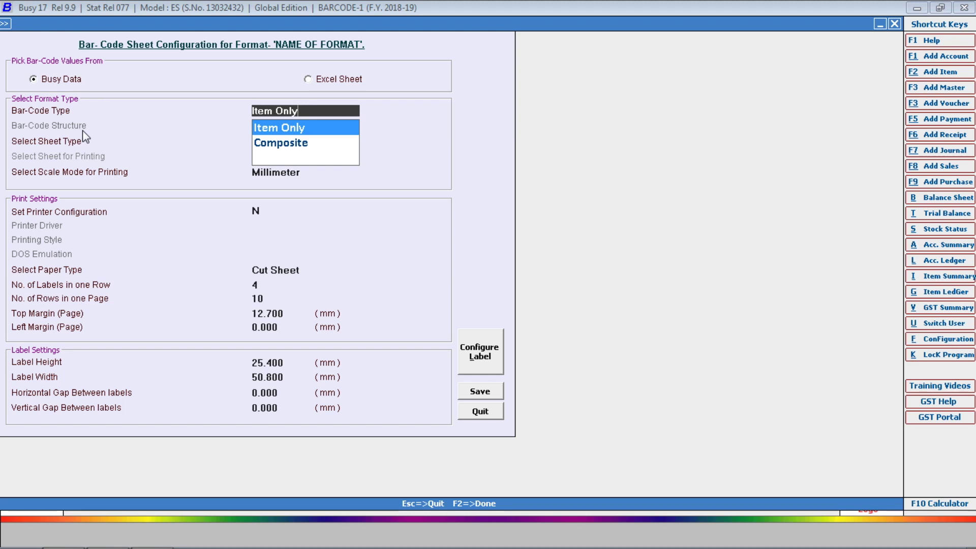
key(Return)
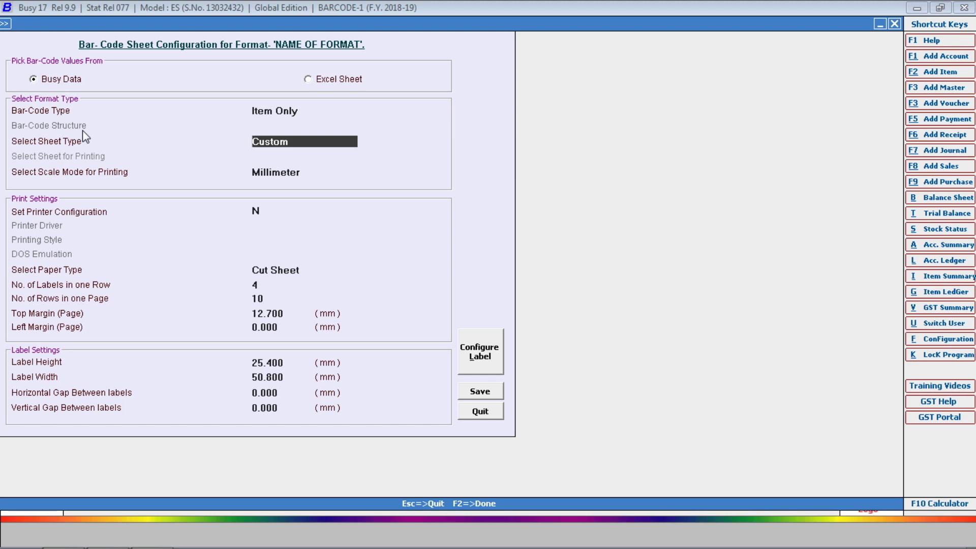
Try the Predefined sheet type to view its available label sheets, and return to the Custom sheet type
key(space)
key(Down)
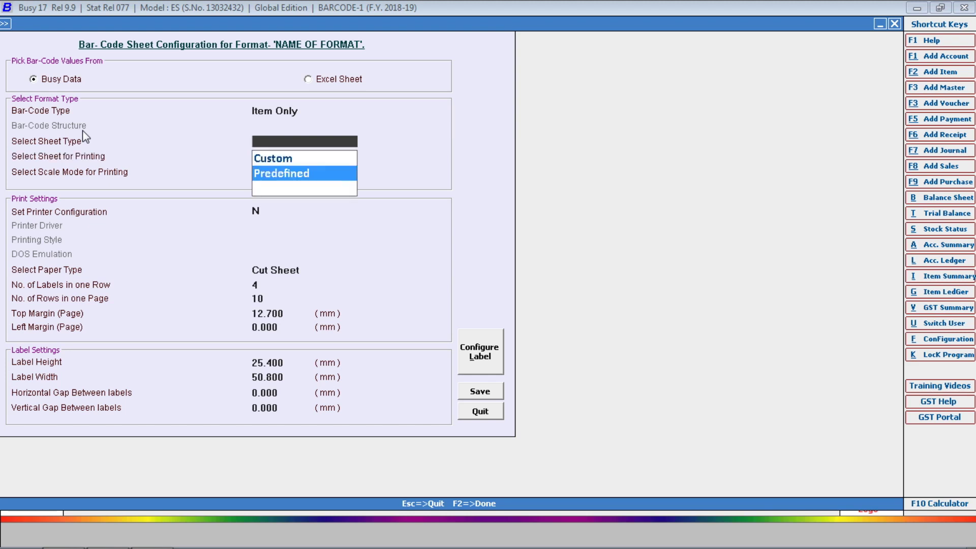
key(Return)
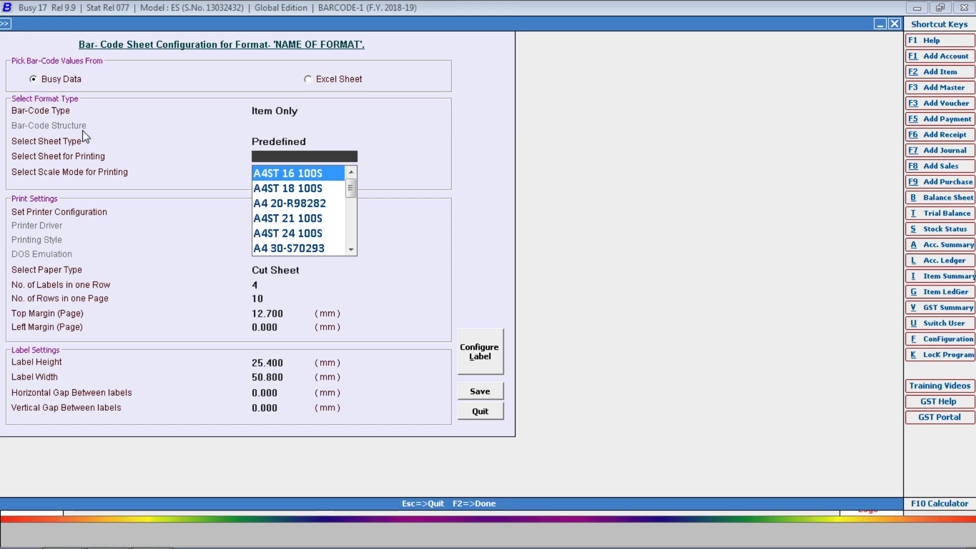
key(Escape)
Set the scale mode for printing to Inches, converting the existing values, and enable the printer configuration
key(Return)
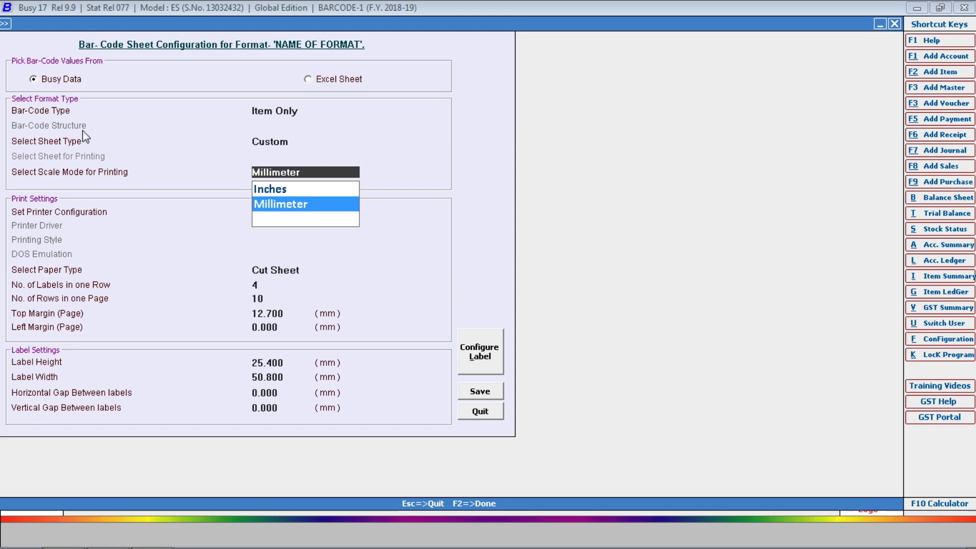
key(Up)
key(Return)
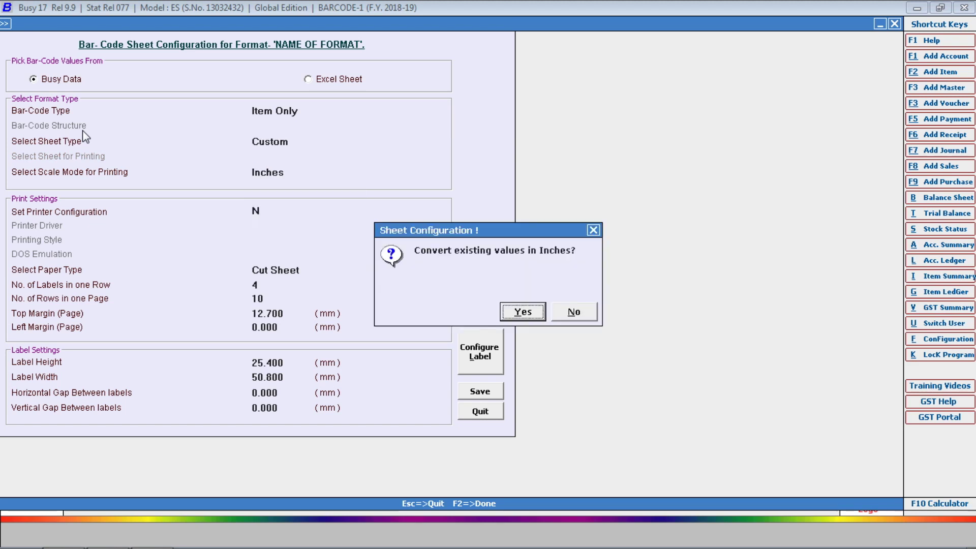
key(Return)
key(Up)
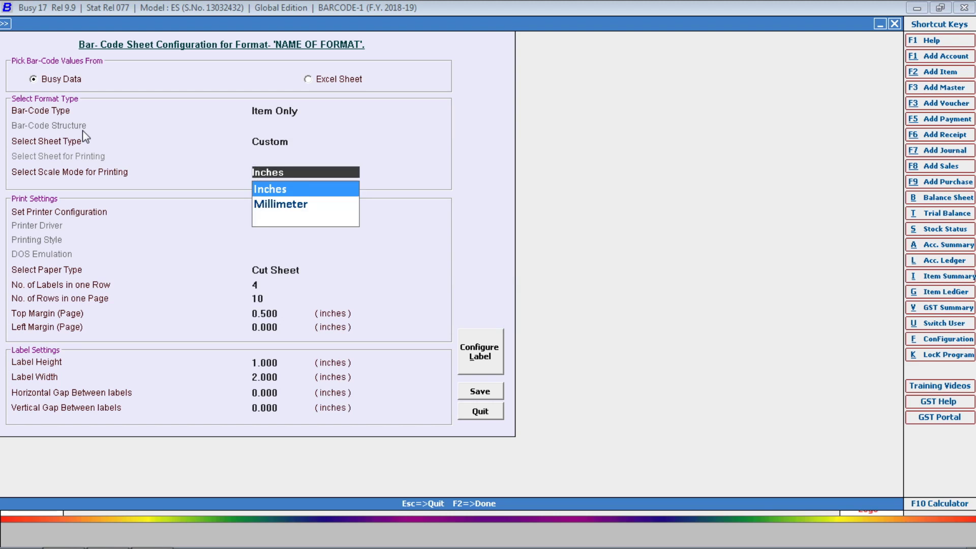
key(Return)
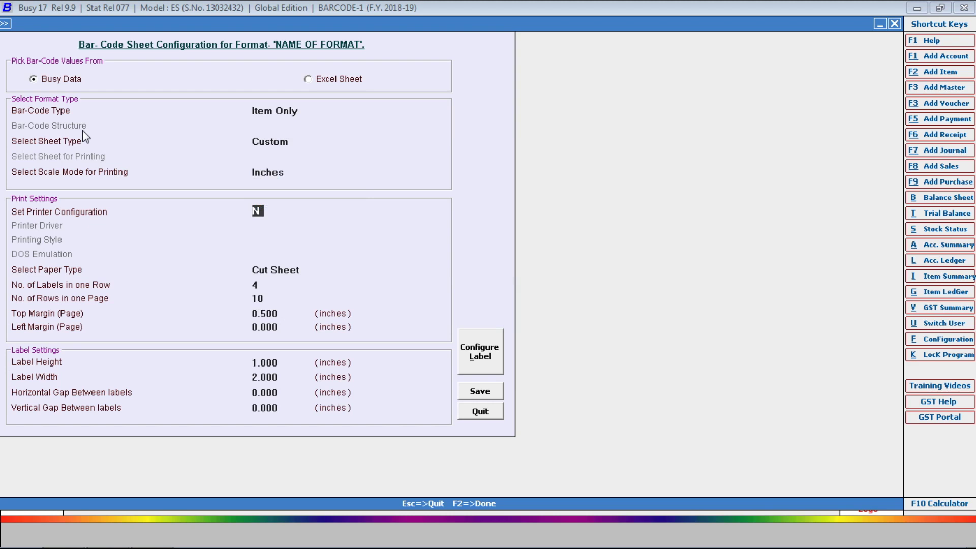
text(Y)
key(Return)
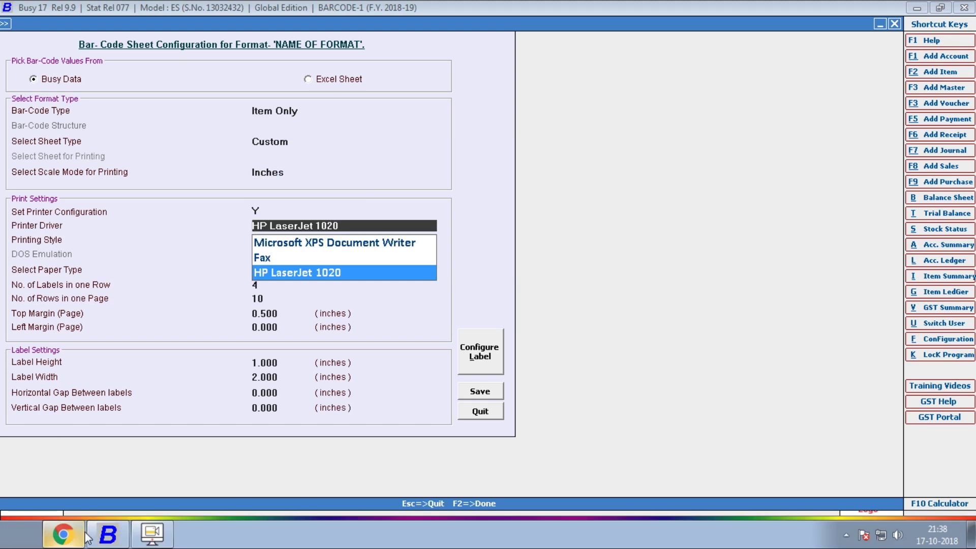
Switch to Chrome, search for tsc barcode printer in a new tab and open the TSC TTP 244 Pro product page
click(65, 532)
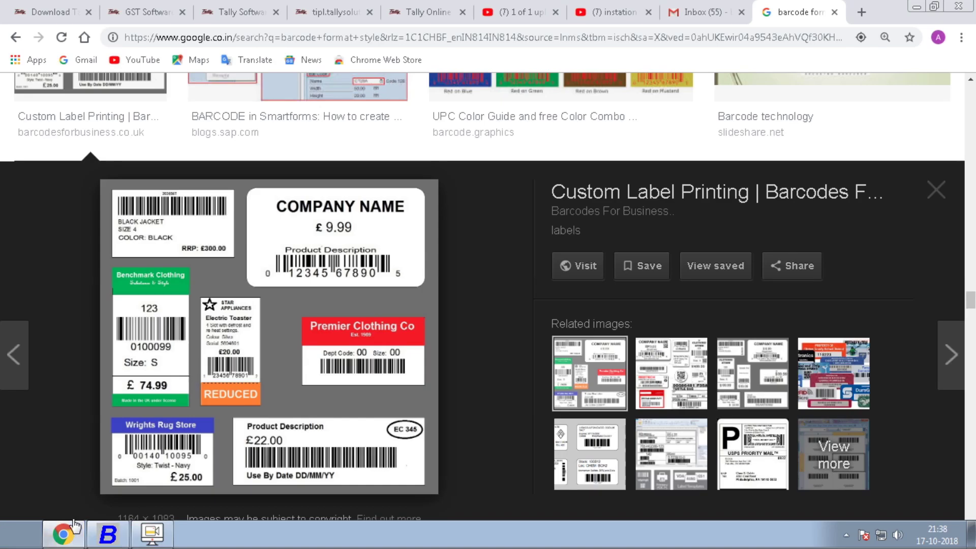
double_click(861, 12)
text(TSC)
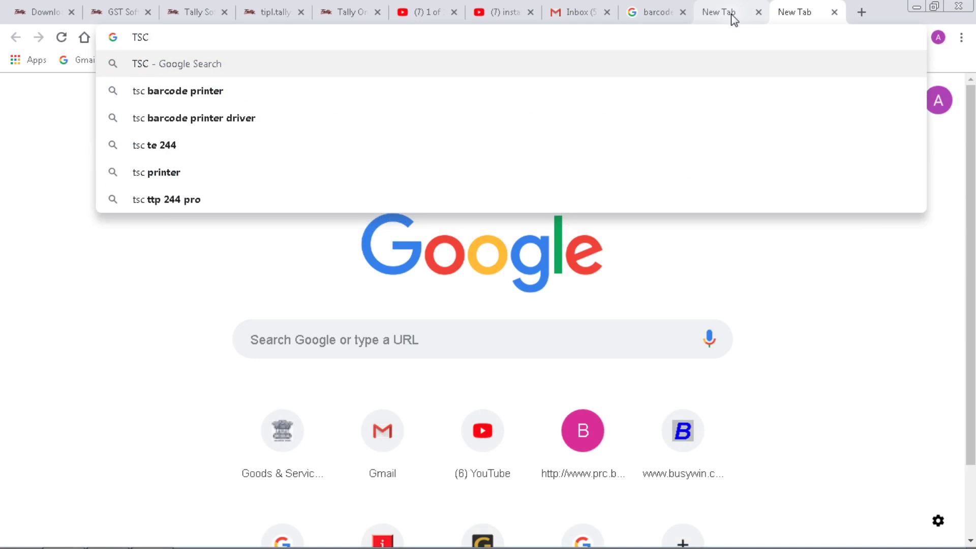
key(Down)
key(Return)
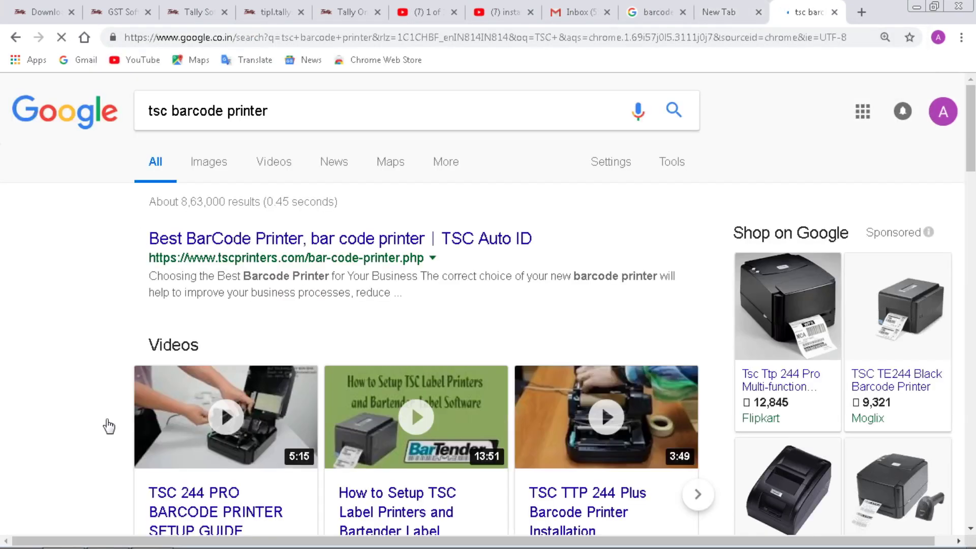
click(785, 304)
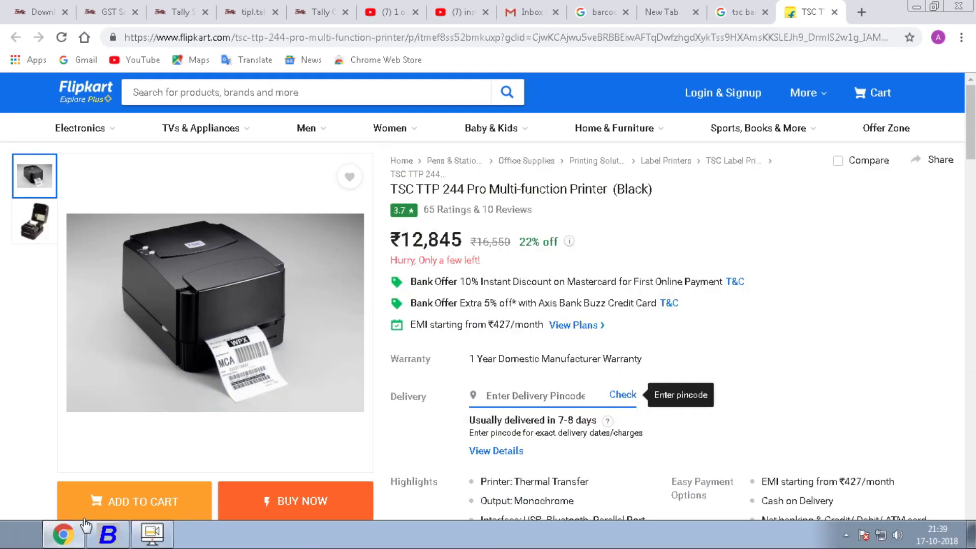
Switch back to Busy 17 and choose the HP LaserJet 1020 driver, Windows printing style and Continuous Roll paper type
click(117, 540)
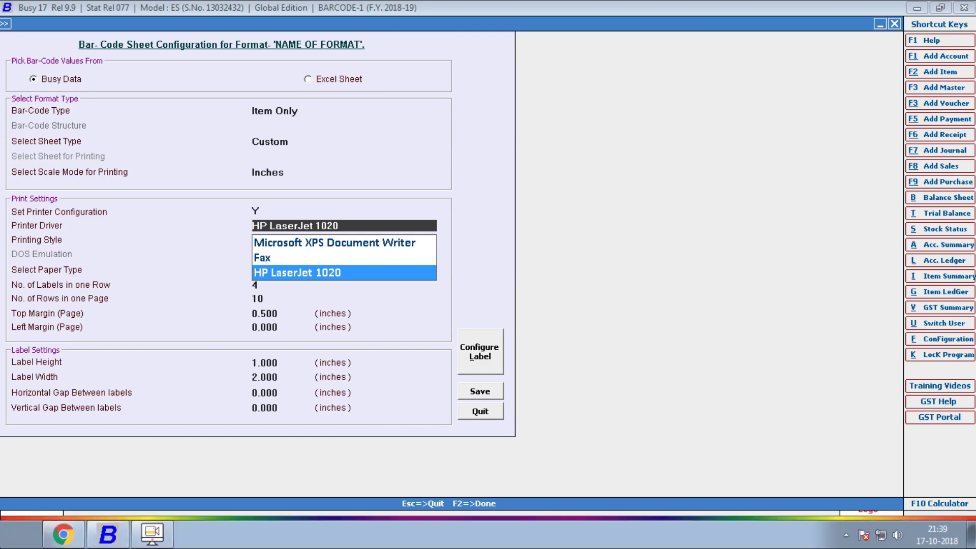
key(Return)
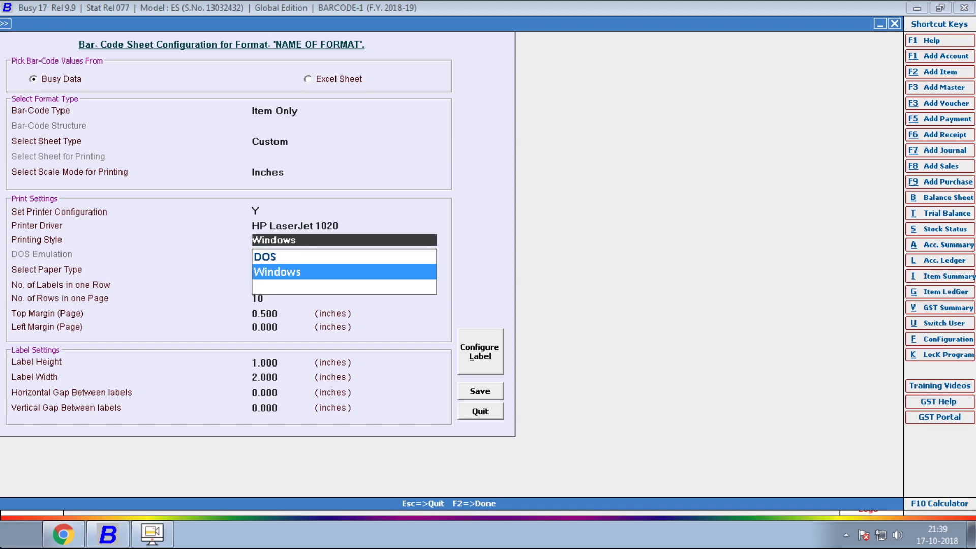
key(Return)
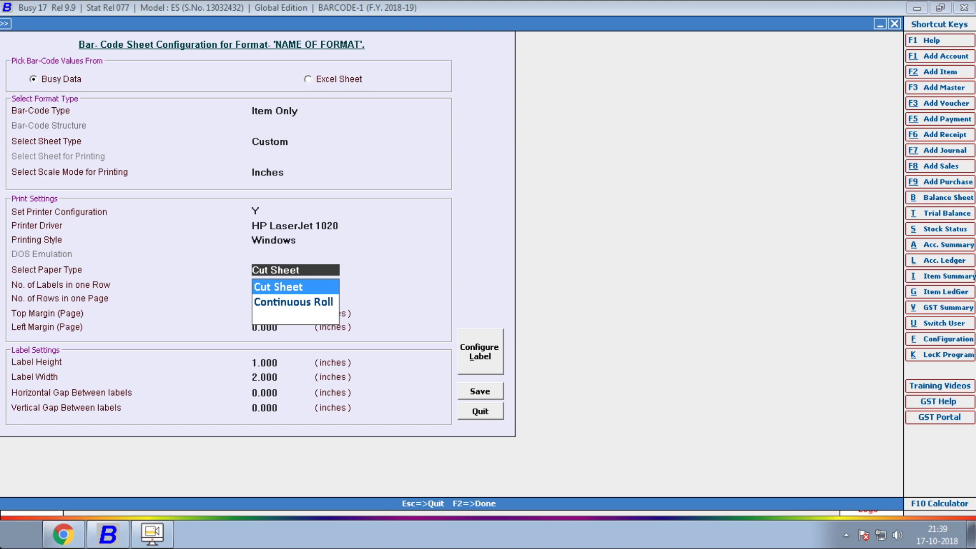
key(Down)
key(Return)
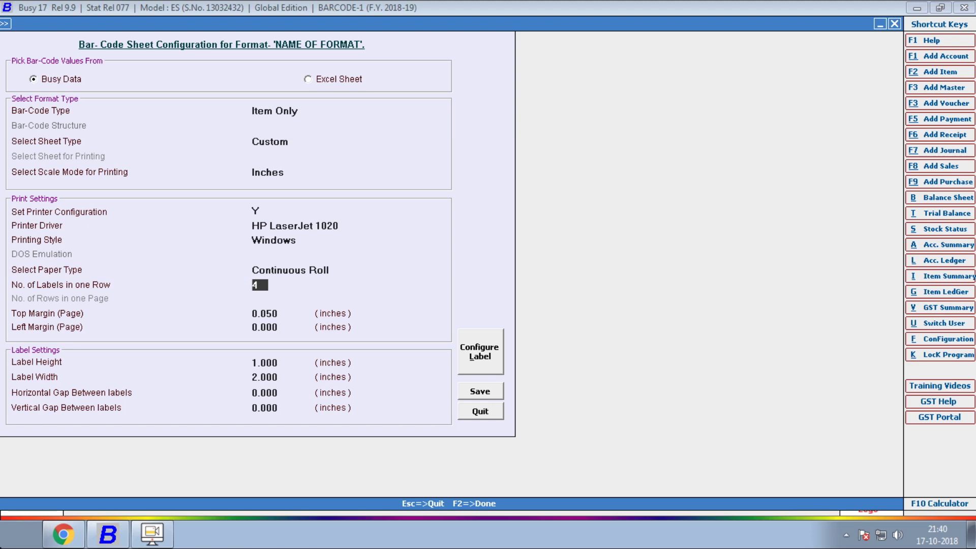
Set the number of labels in one row to 1 and accept the existing page margins
text(2)
key(Return)
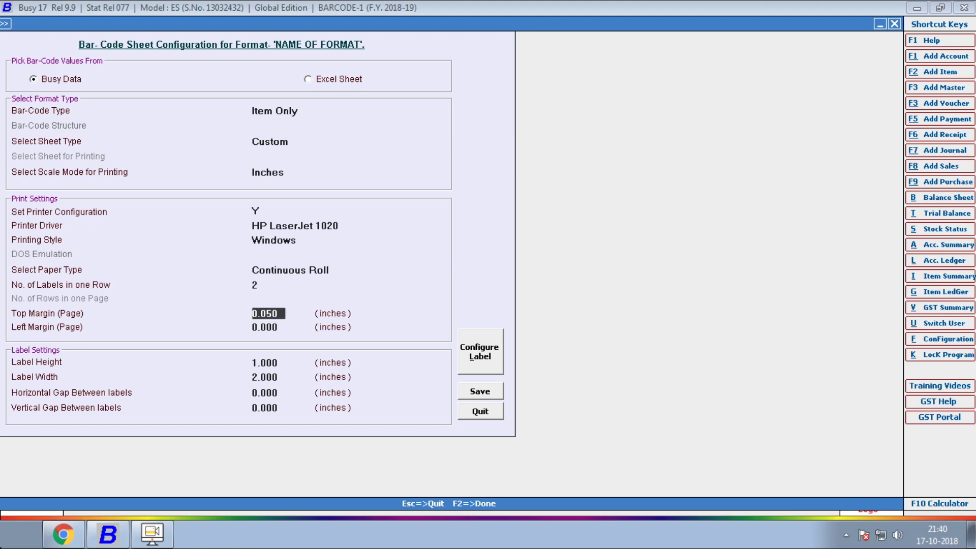
key(Up)
text(1)
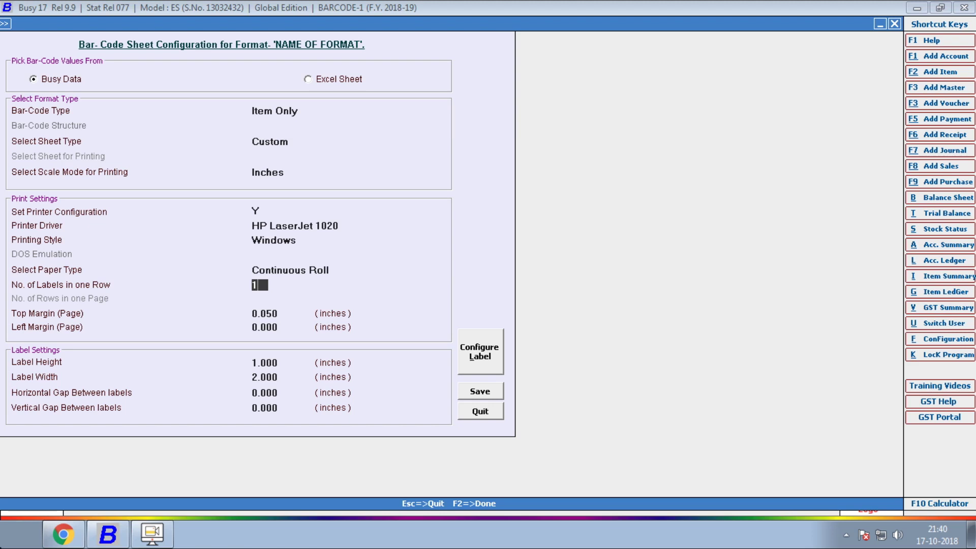
key(Return)
key(Return)
key(Return)
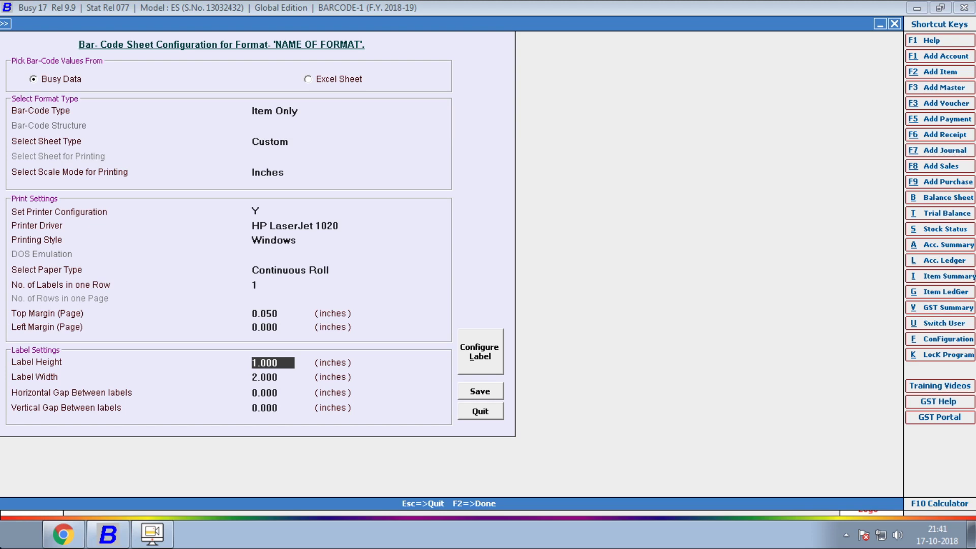
text(25)
key(Return)
key(Return)
text(1)
key(Return)
key(Return)
key(Return)
key(Return)
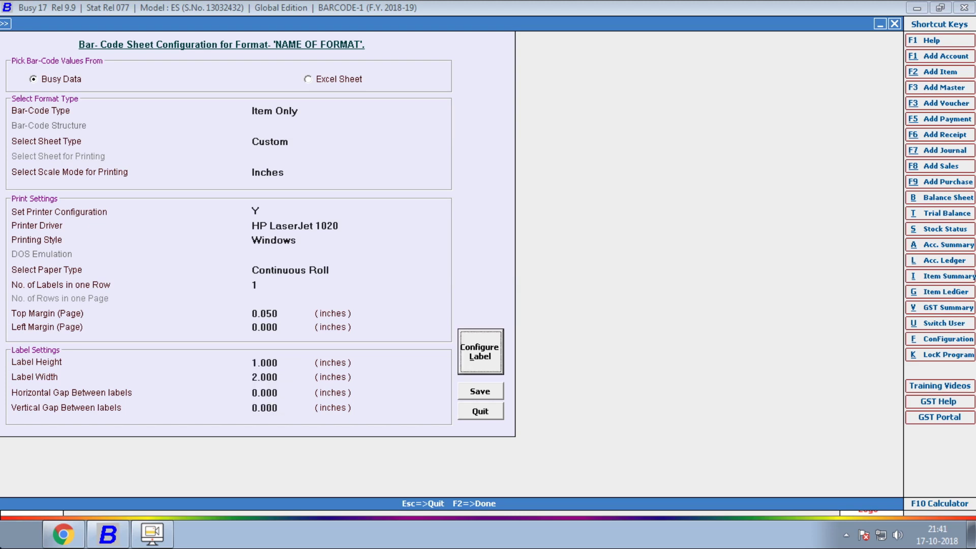
Open the label configuration to view the label layout, and return to the sheet configuration
key(Return)
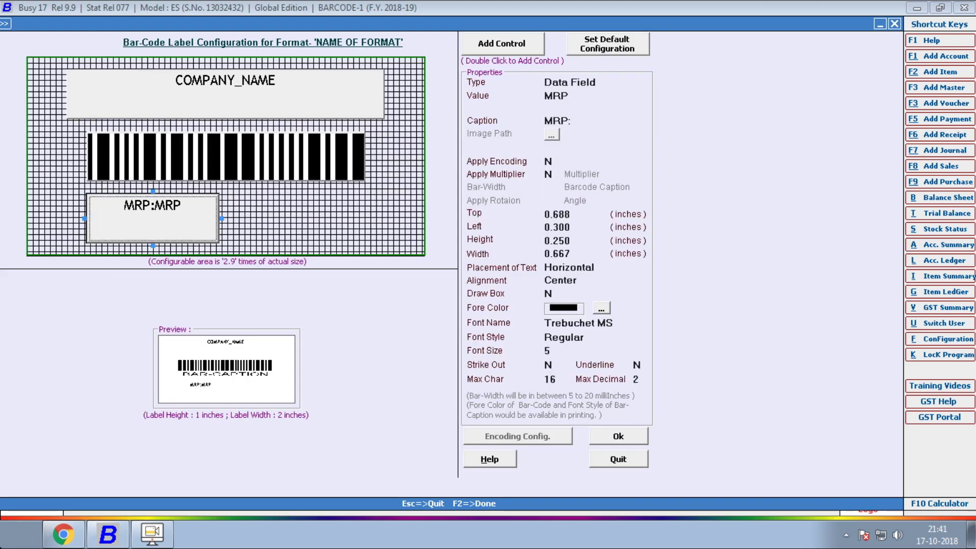
key(Escape)
key(Return)
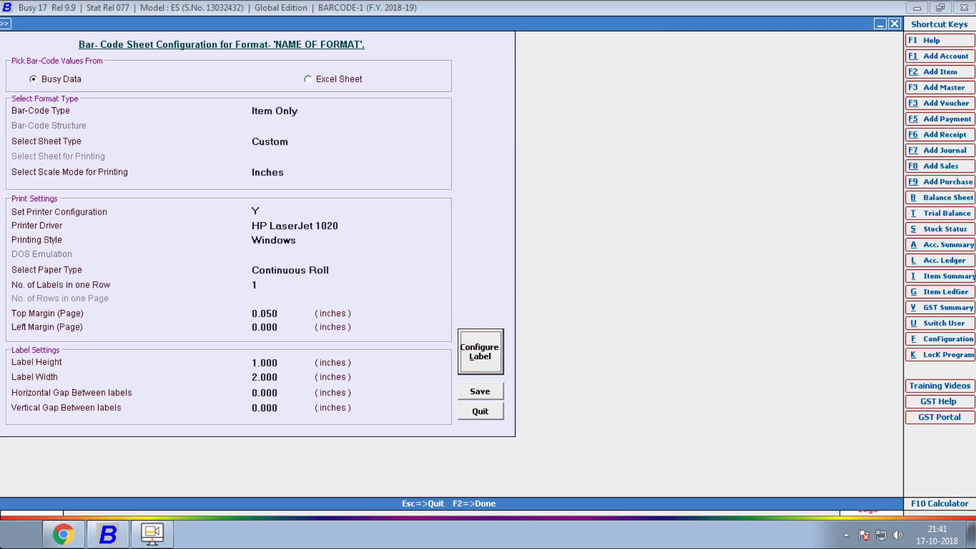
Set the label height to 0.50 inches and the label width to 1.5 inches, and open the label configuration
key(Up)
key(Up)
key(Up)
key(Up)
text(0.50)
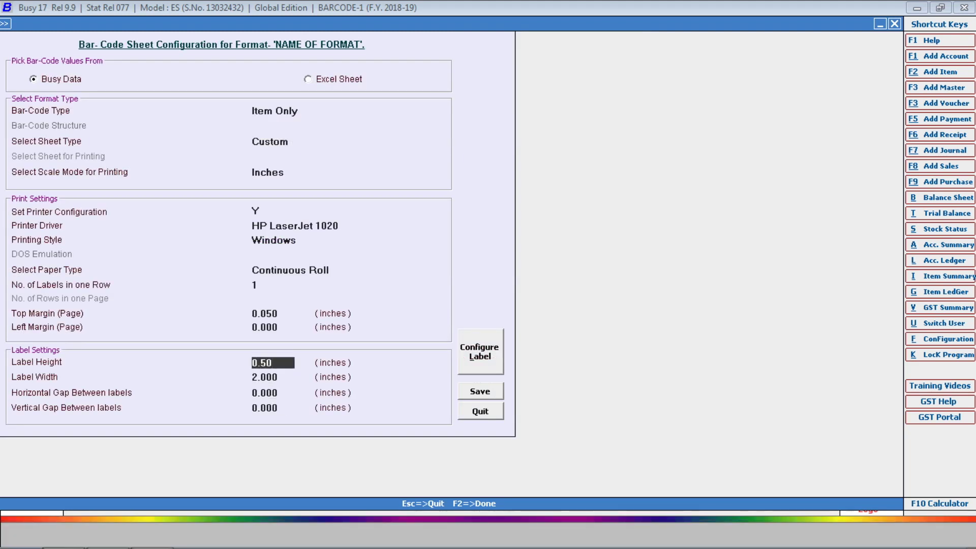
key(Return)
text(1.5)
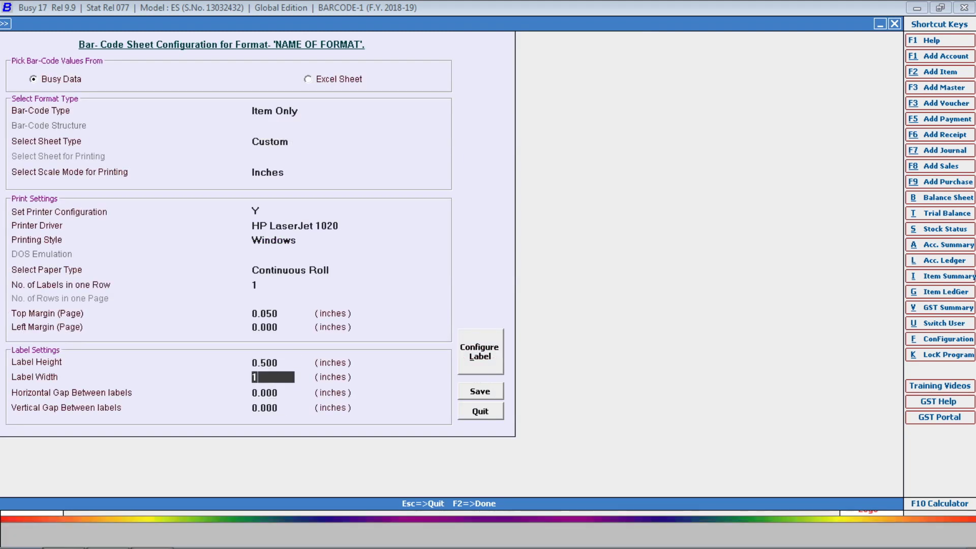
key(Return)
key(Return)
key(Return)
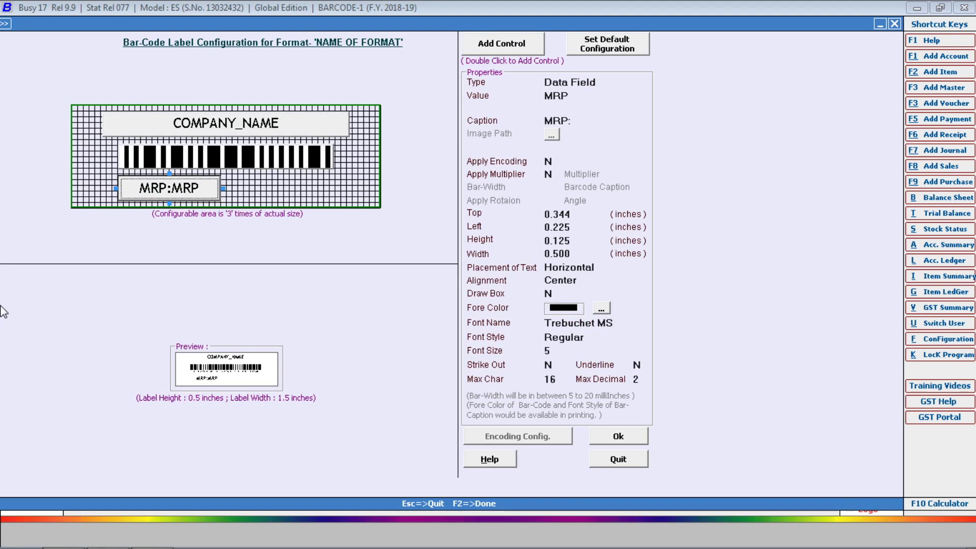
Delete the default MRP, bar-code and COMPANY_NAME controls from the label
key(Delete)
key(Delete)
key(Delete)
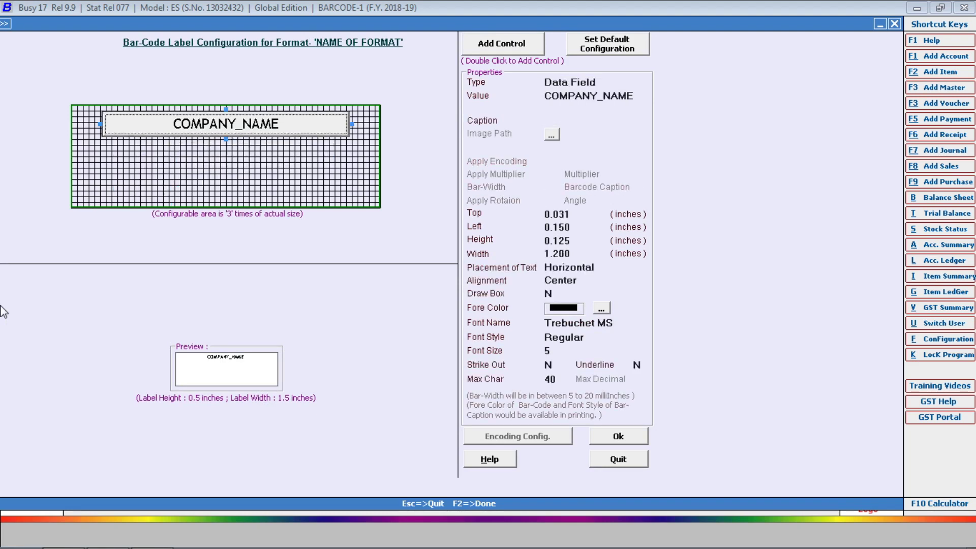
Add a new control to the label and stretch it along the grid's upper edge to about 1.42 inches wide
click(501, 51)
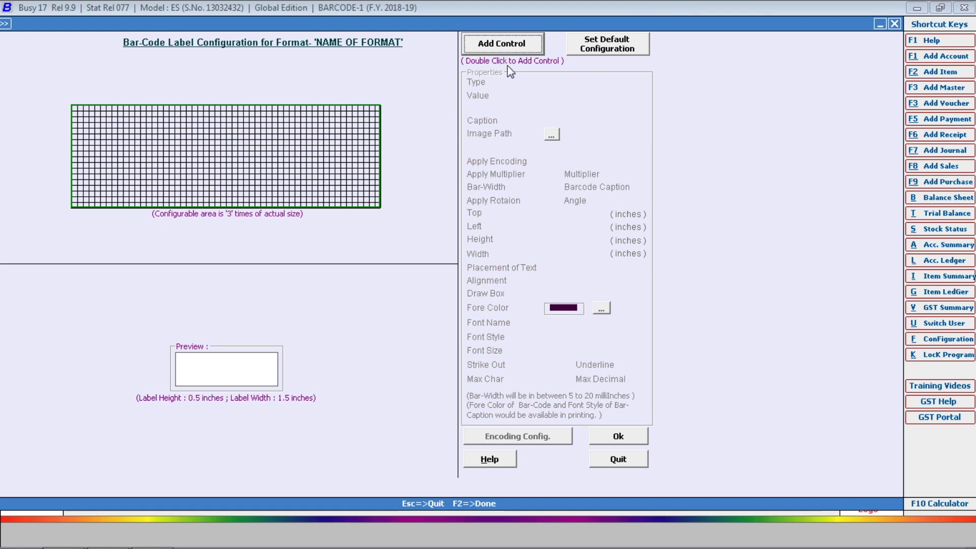
double_click(491, 49)
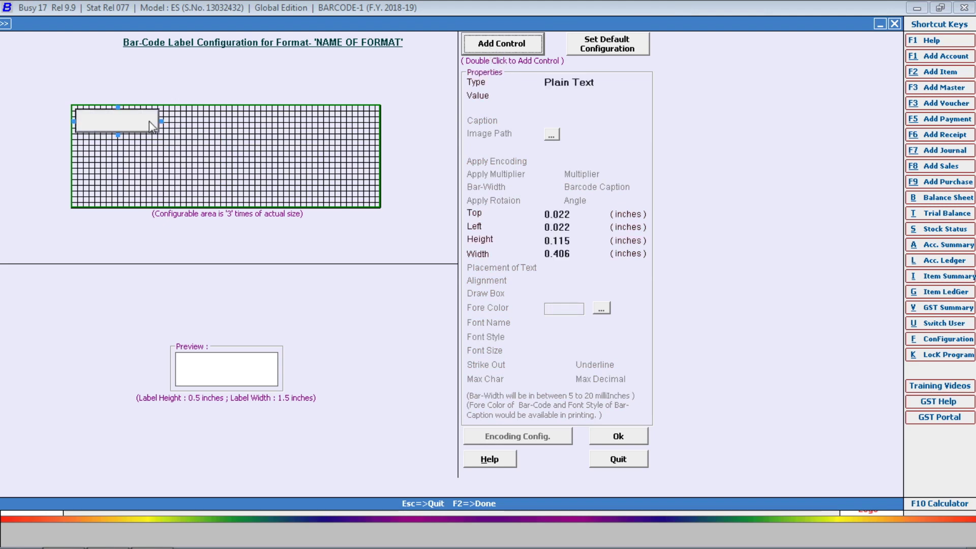
drag(149, 121, 166, 89)
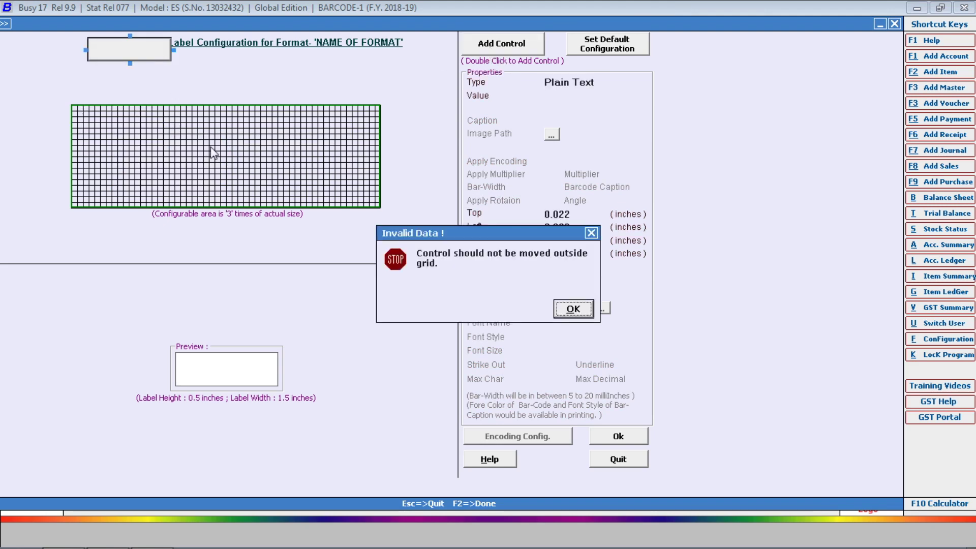
click(573, 309)
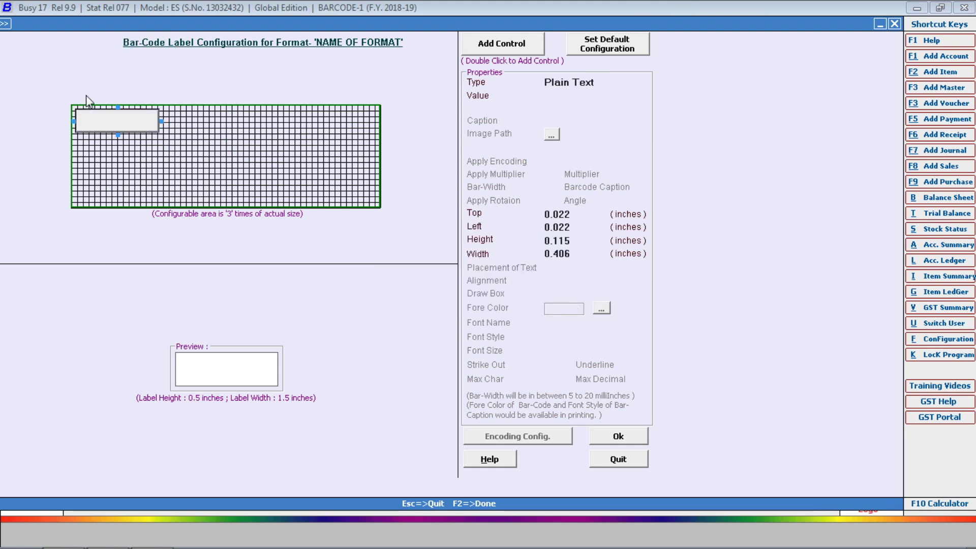
drag(149, 120, 374, 117)
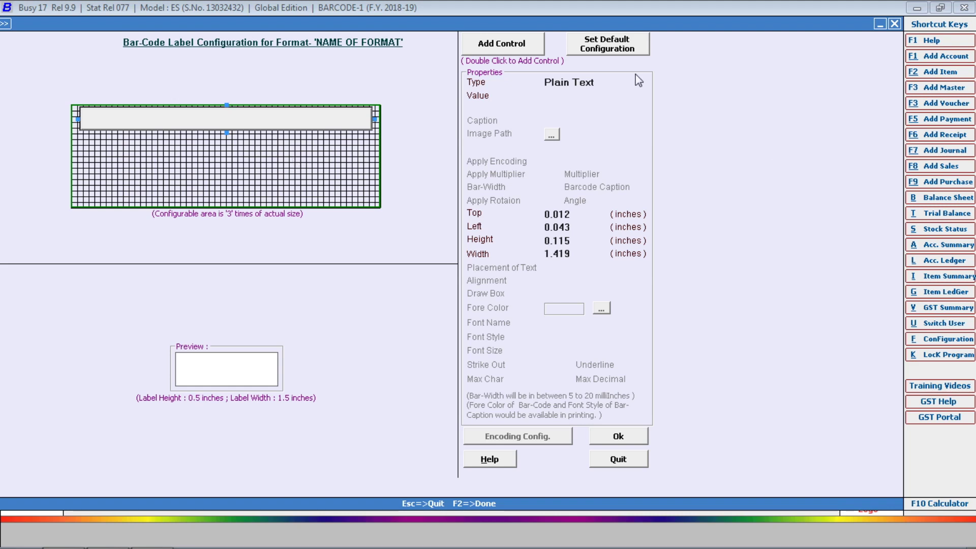
Try the Bar-Code type on the new control, and set it to the Image type with Other Image as its value
click(604, 86)
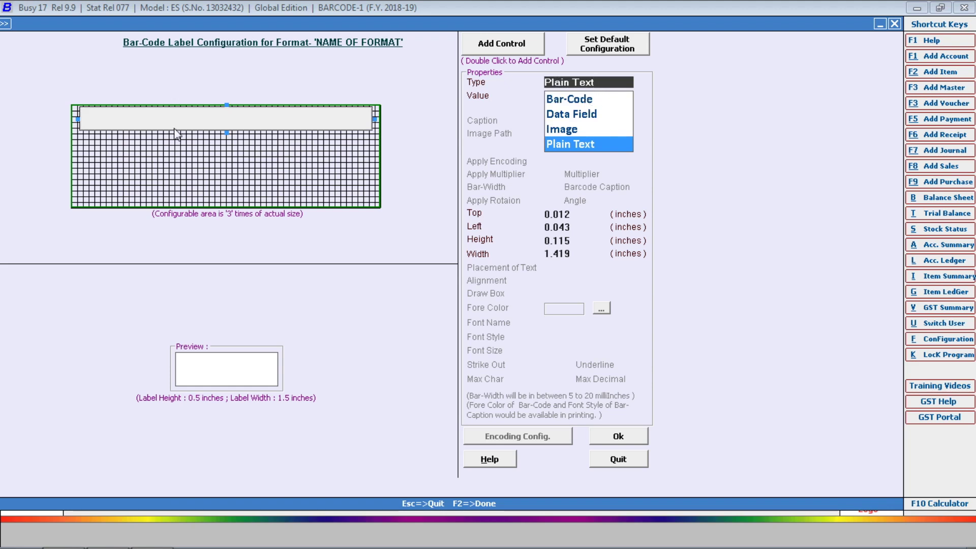
click(554, 98)
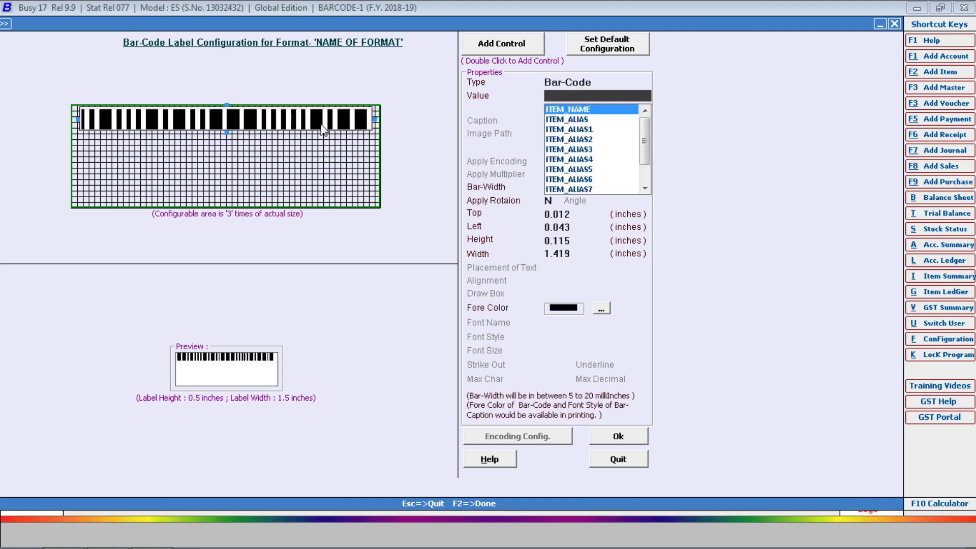
click(621, 82)
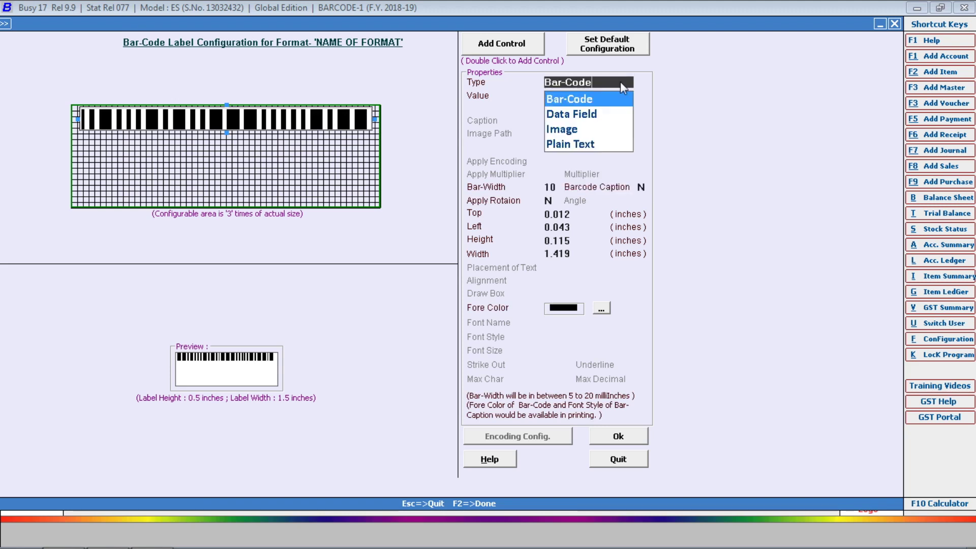
click(570, 131)
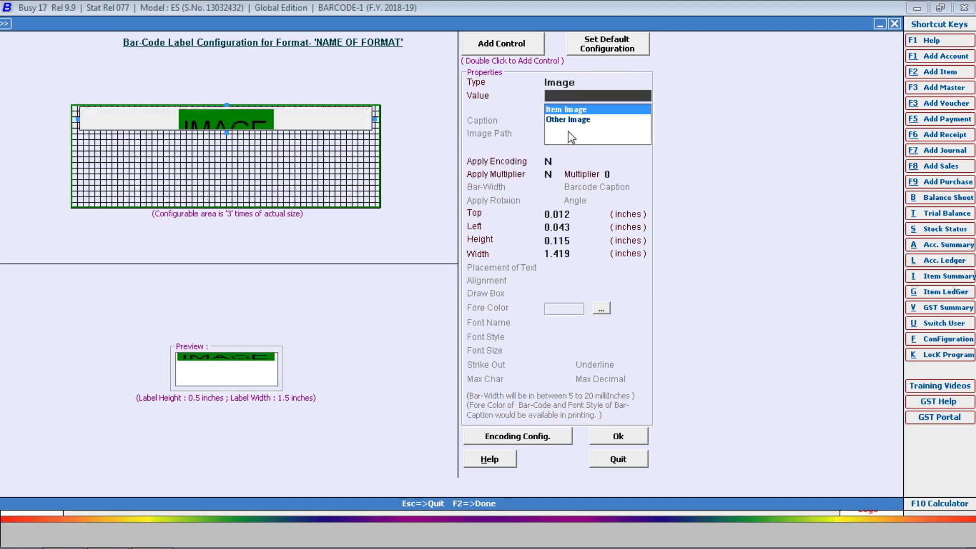
click(581, 121)
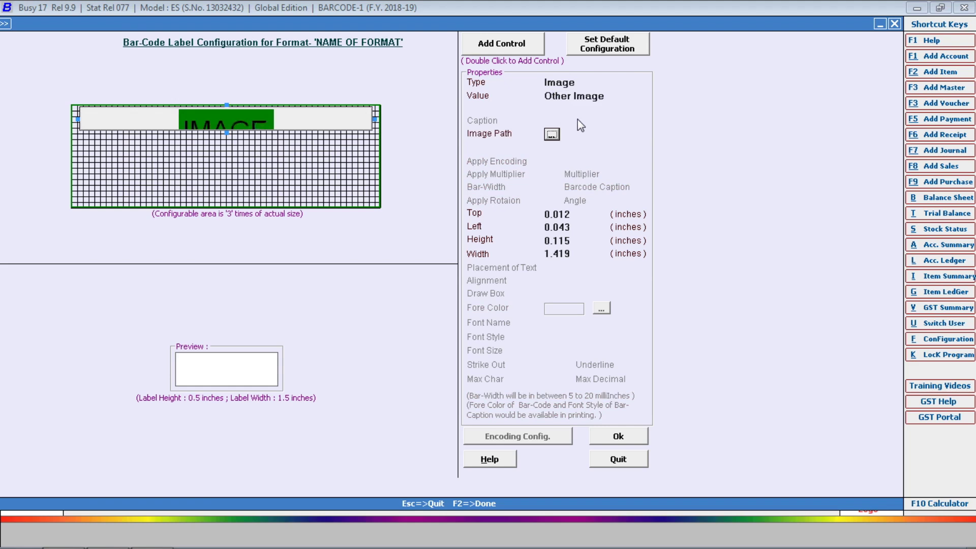
Load the "S.S. SOFTWARE & SERVICES 2" picture from the Pictures library as the image of the label control
click(553, 135)
click(70, 233)
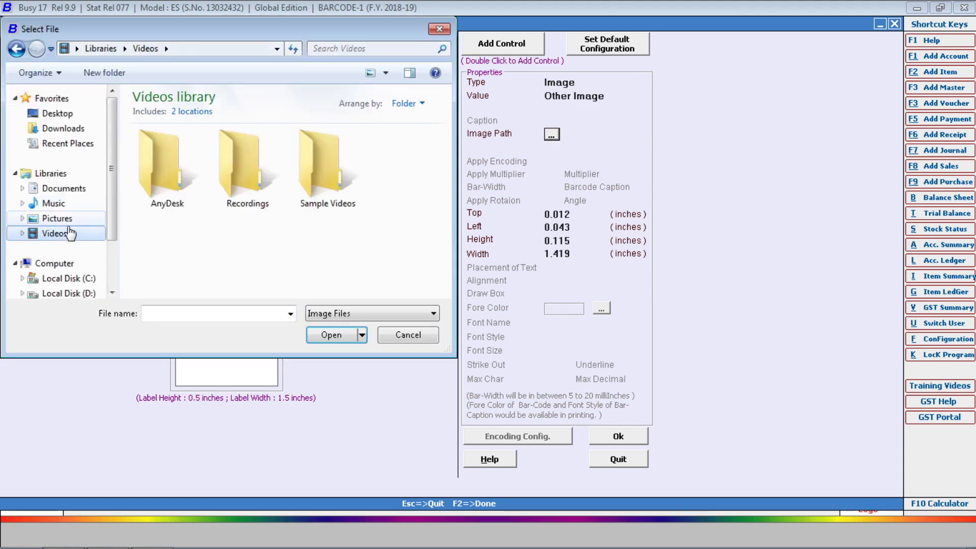
double_click(339, 172)
click(78, 283)
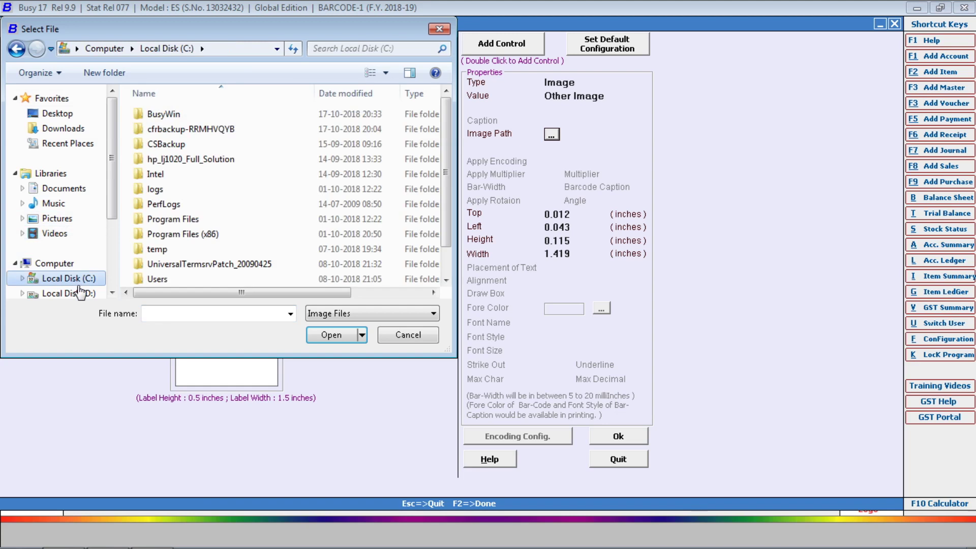
click(79, 293)
scroll(188, 269, down, 5)
scroll(187, 267, down, 4)
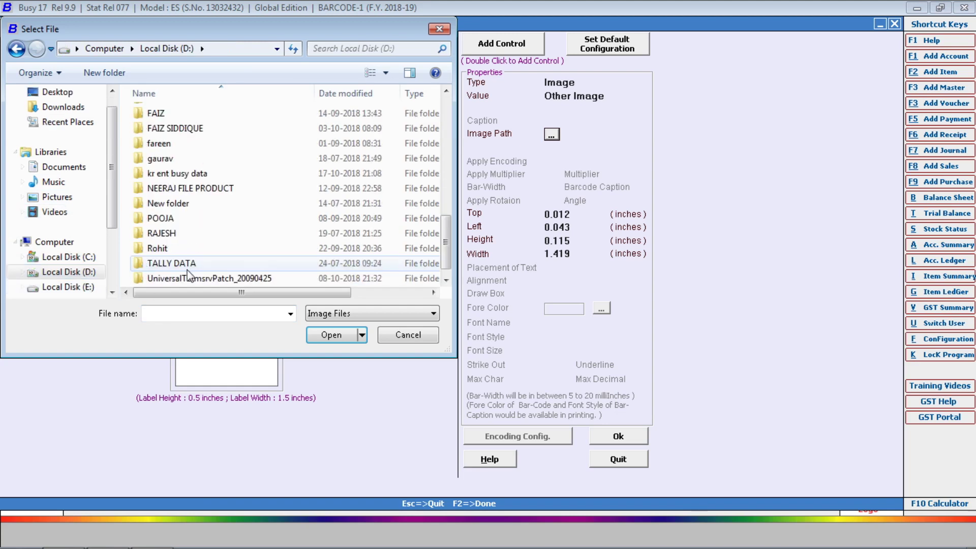
click(64, 287)
click(226, 261)
scroll(234, 267, down, 6)
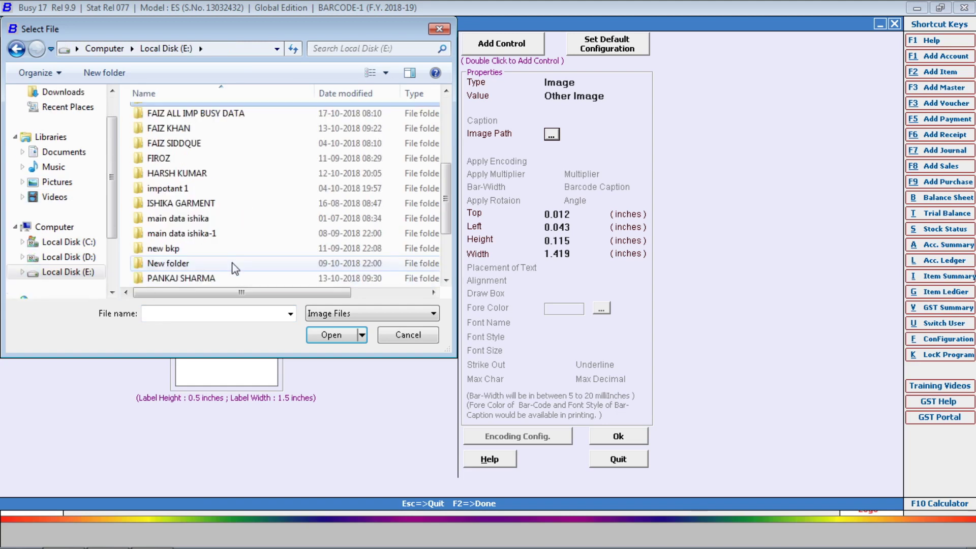
scroll(77, 229, up, 3)
scroll(77, 230, up, 3)
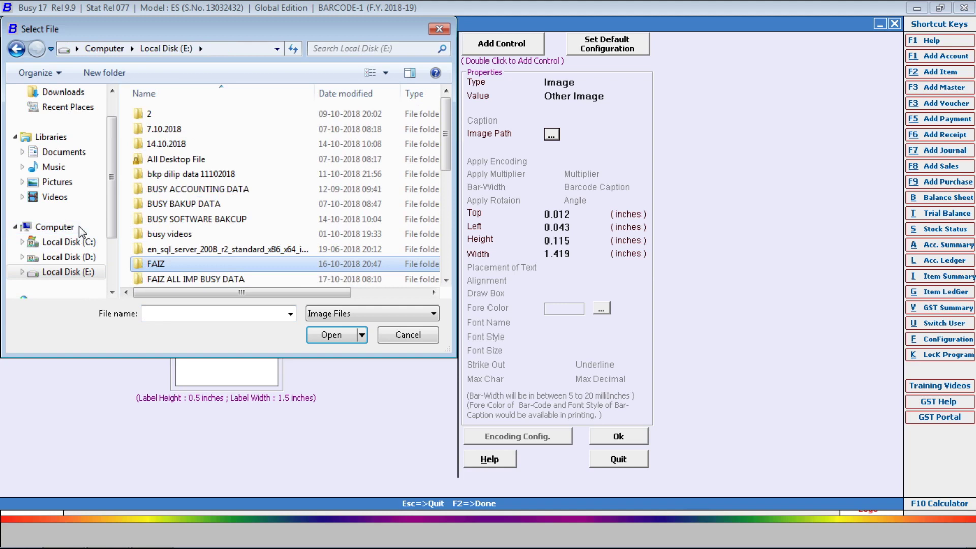
click(58, 184)
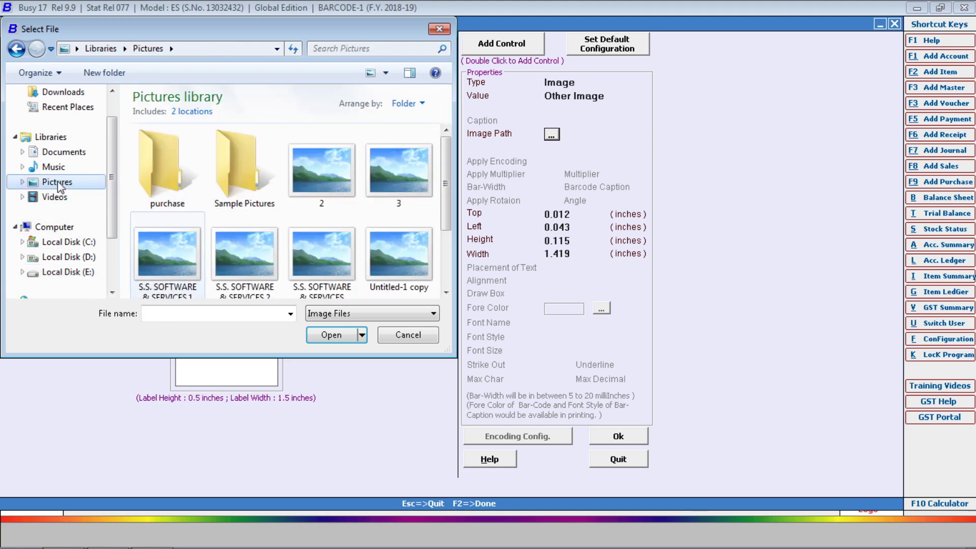
double_click(258, 257)
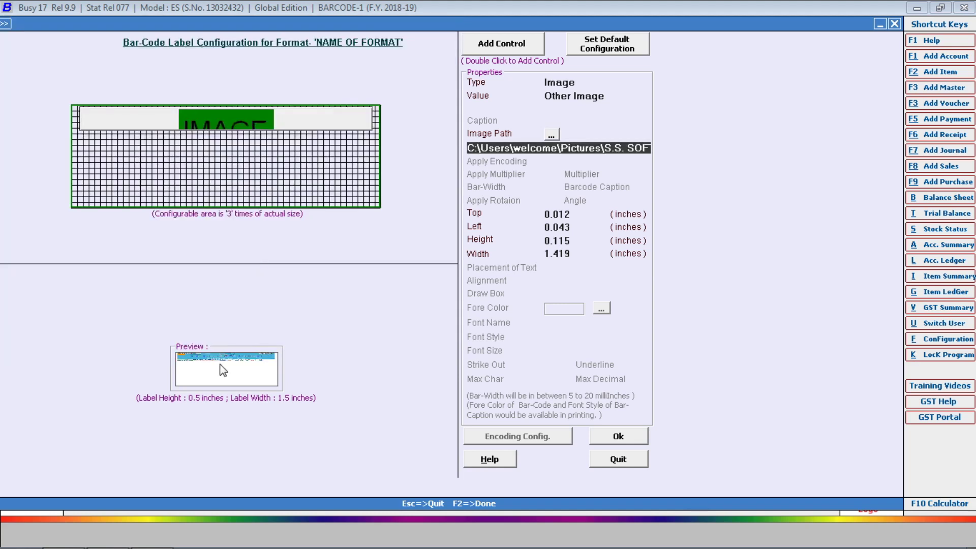
Stretch the image control downward over the label grid to about 0.49 inches high
click(258, 123)
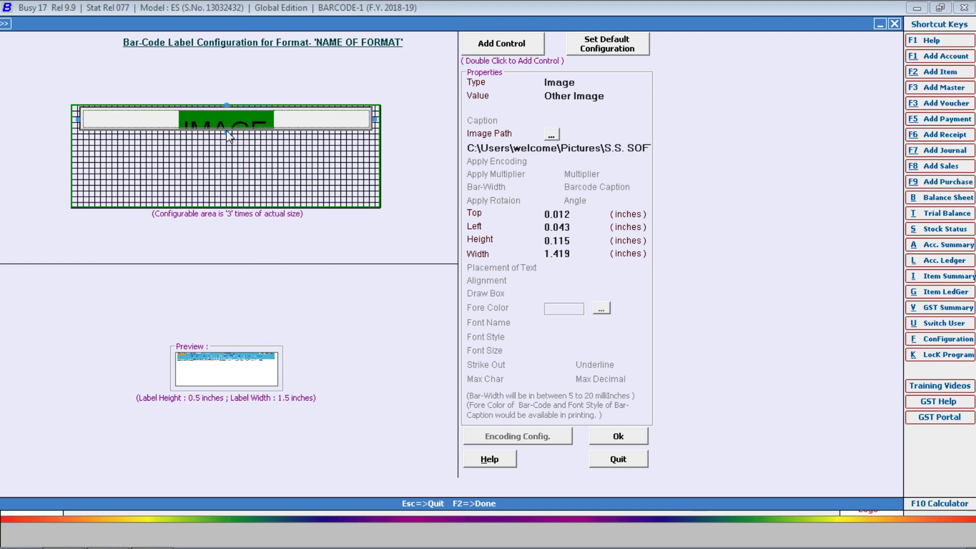
drag(227, 131, 230, 212)
click(563, 312)
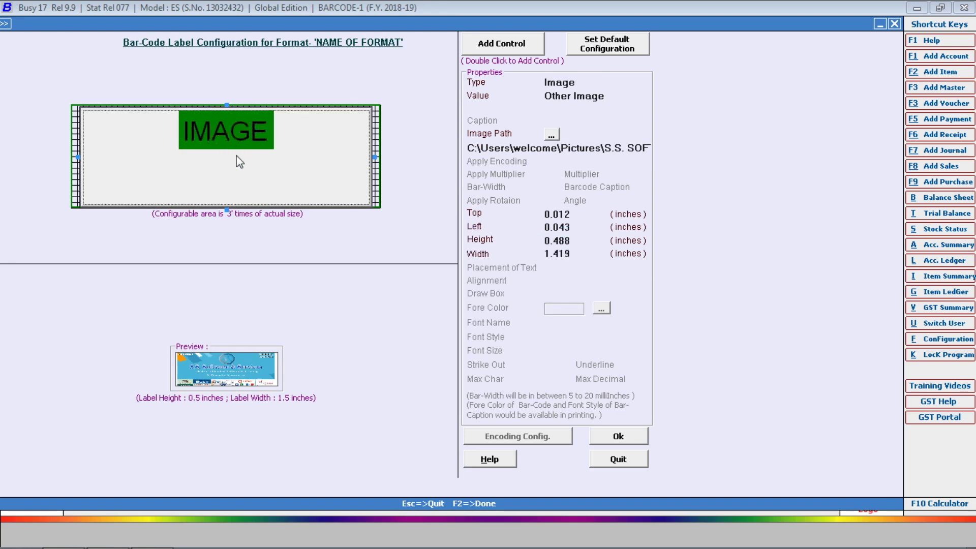
Delete the image control, and add a new control stretched to about 1.33 inches wide
key(Delete)
click(479, 44)
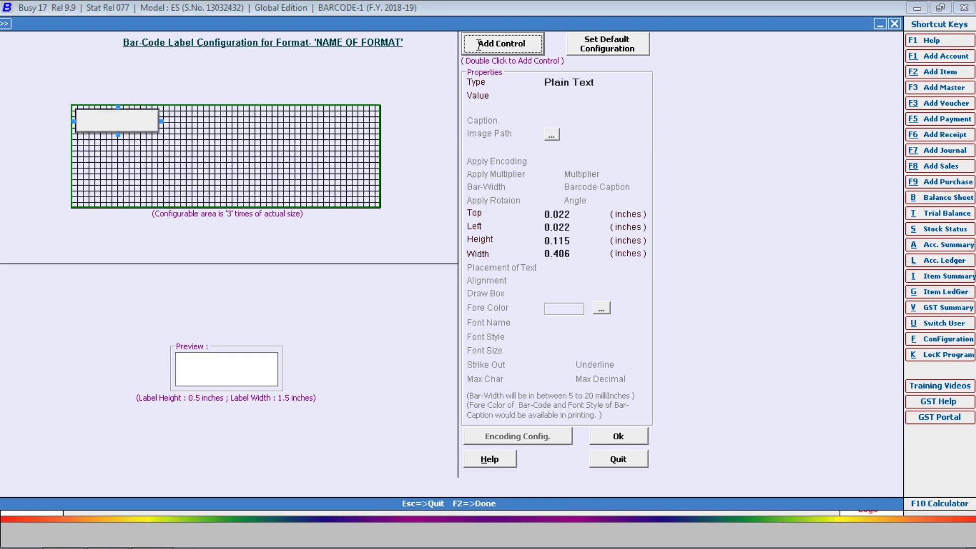
click(152, 124)
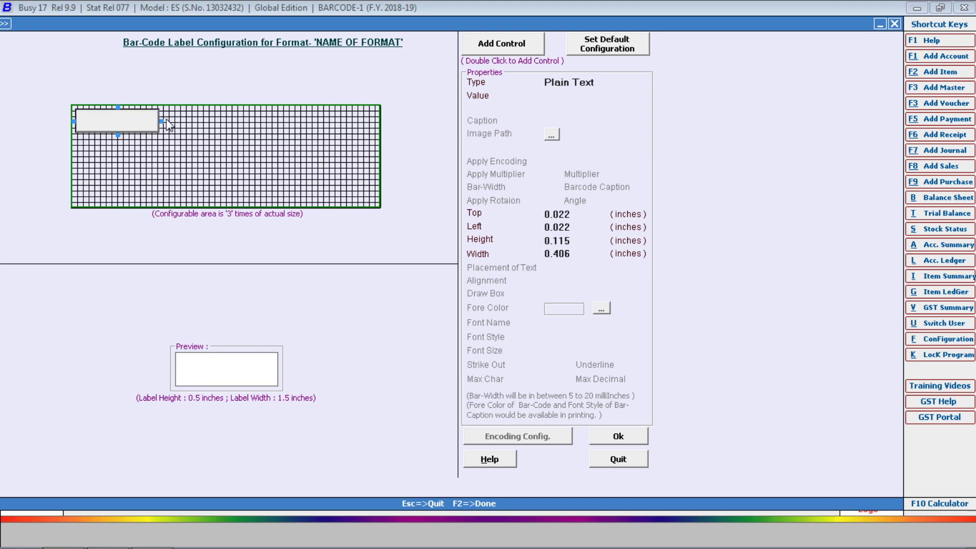
drag(162, 120, 352, 122)
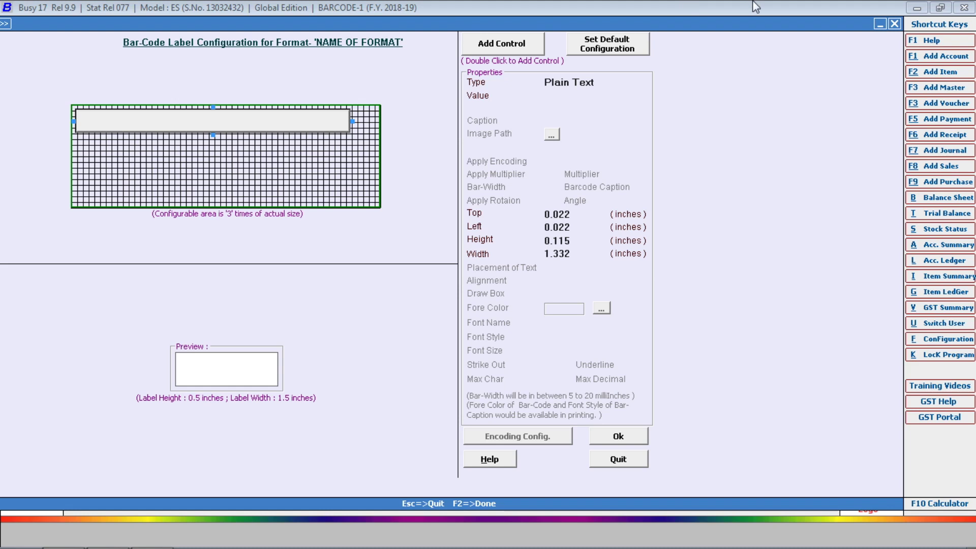
Enter NOT FOR SALE as the value of the new Plain Text control
click(606, 95)
text(N)
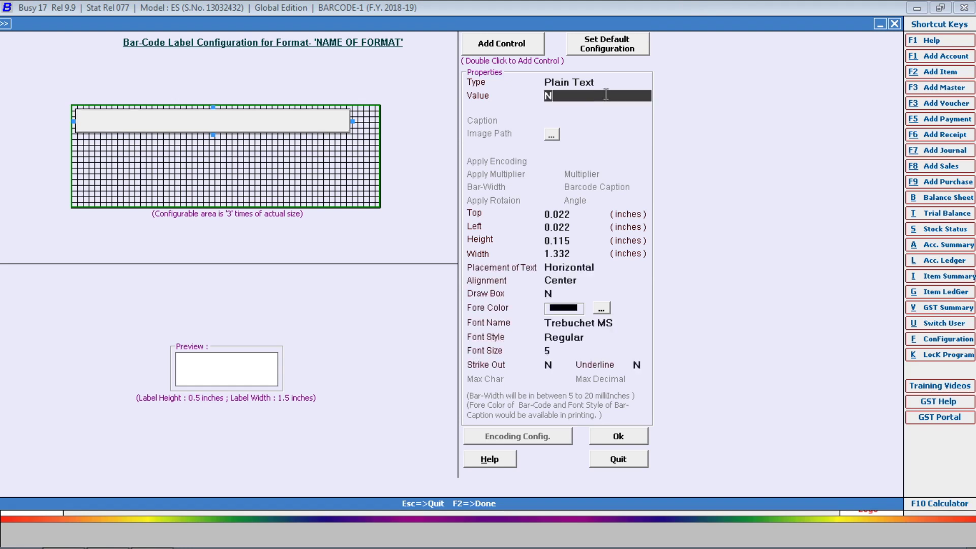
text(OT FOR SALE)
key(Return)
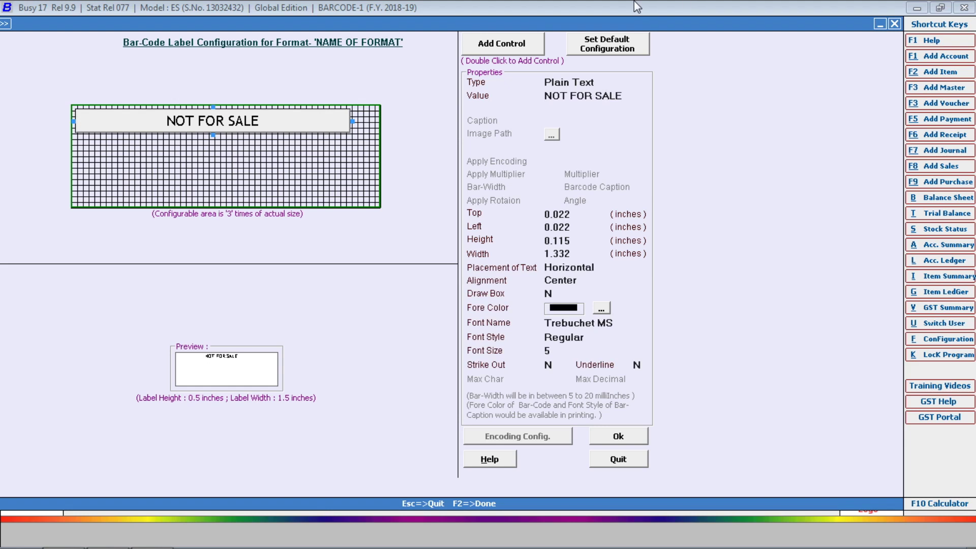
Change the control to a Data Field with the value ITEM_NAME, and widen it to about 1.43 inches
click(600, 80)
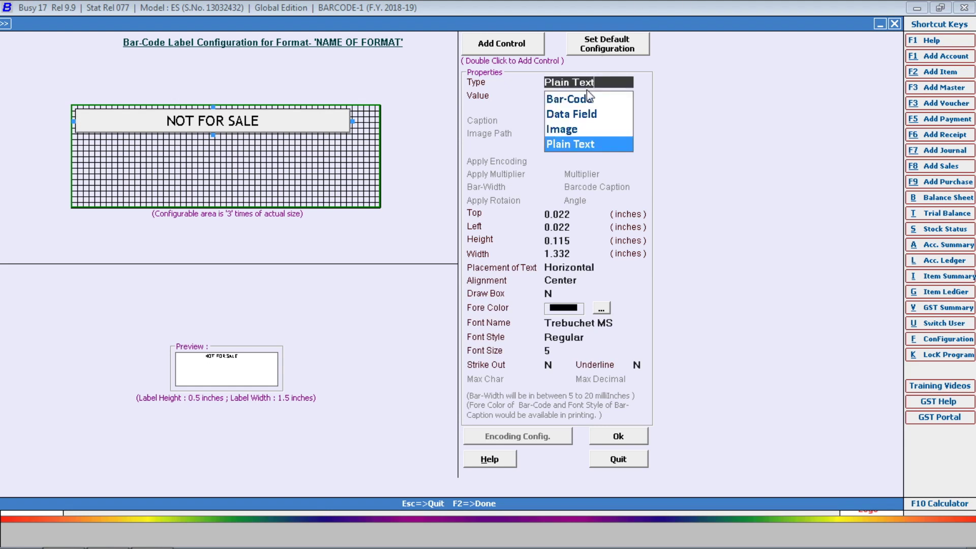
click(581, 118)
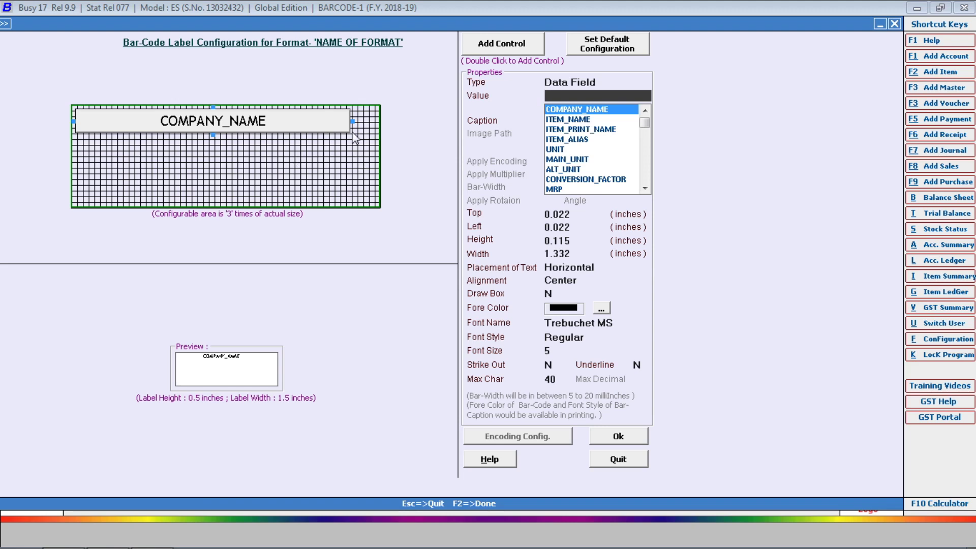
drag(352, 122, 373, 121)
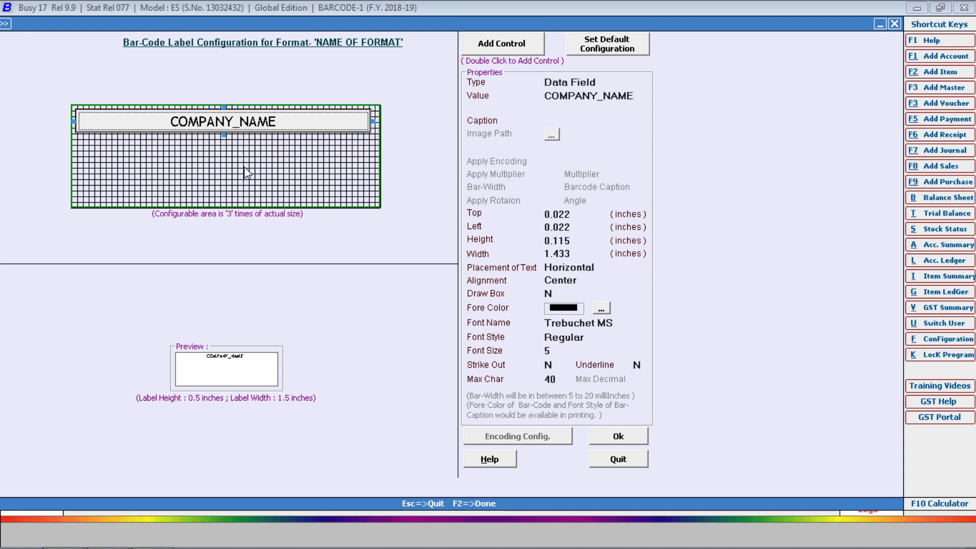
click(236, 255)
click(637, 94)
click(579, 120)
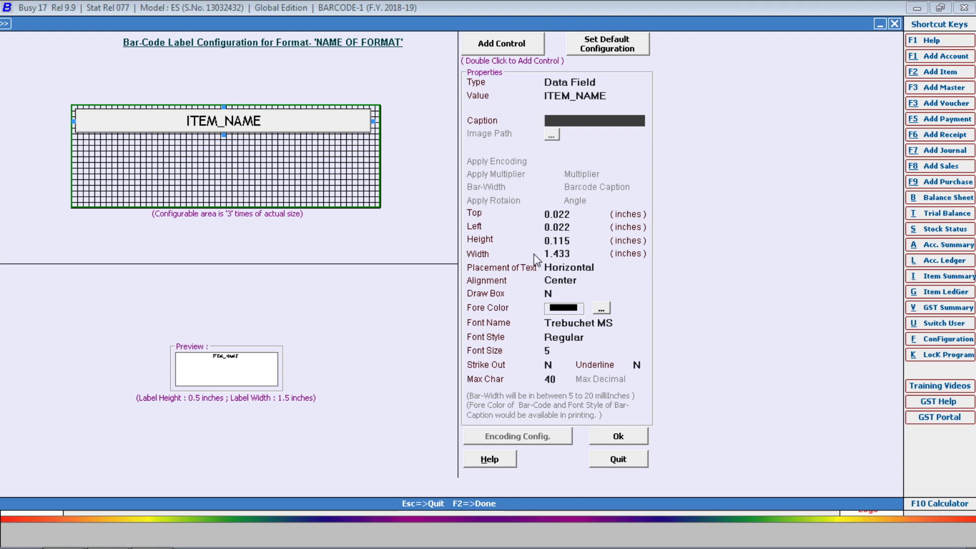
Try the Left and Right alignments on the ITEM_NAME control, and set its alignment back to Center
click(582, 280)
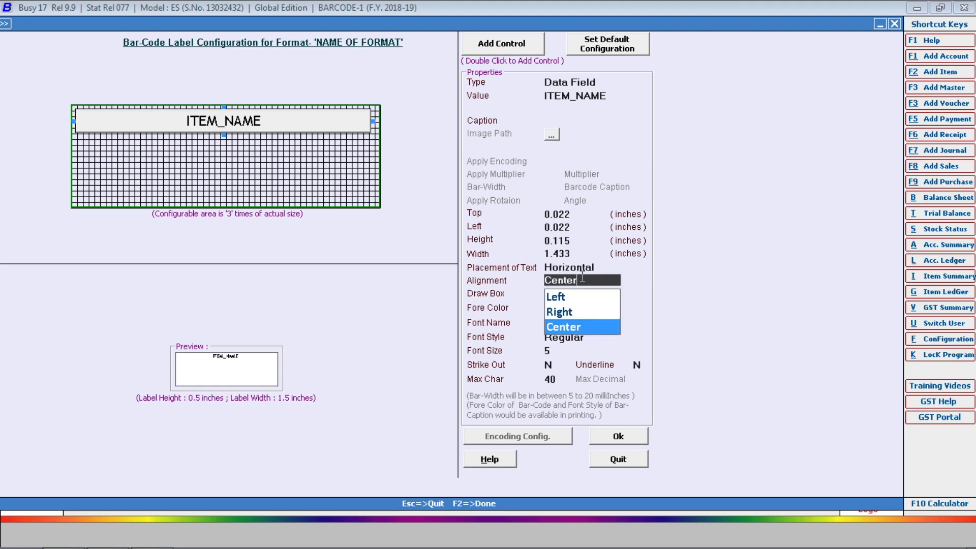
click(550, 294)
click(567, 279)
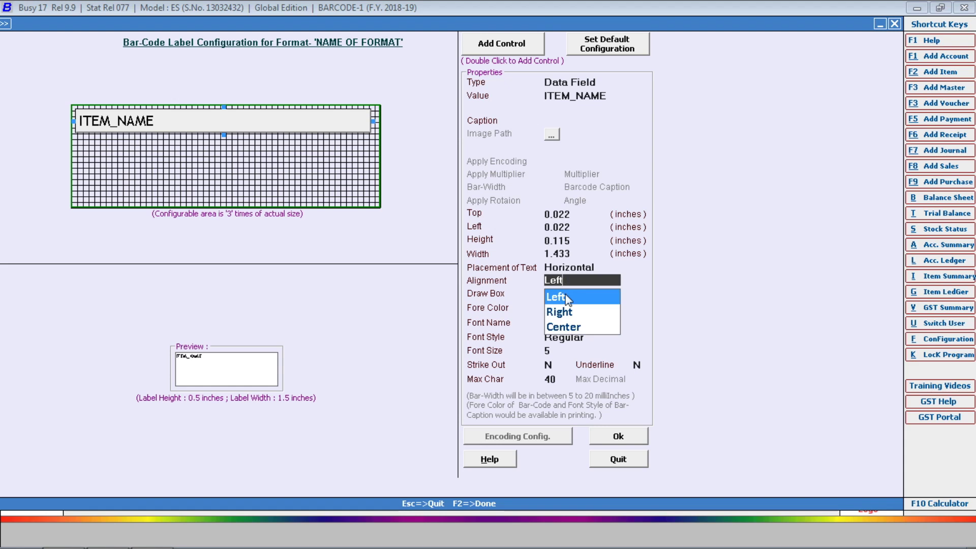
click(561, 309)
click(579, 283)
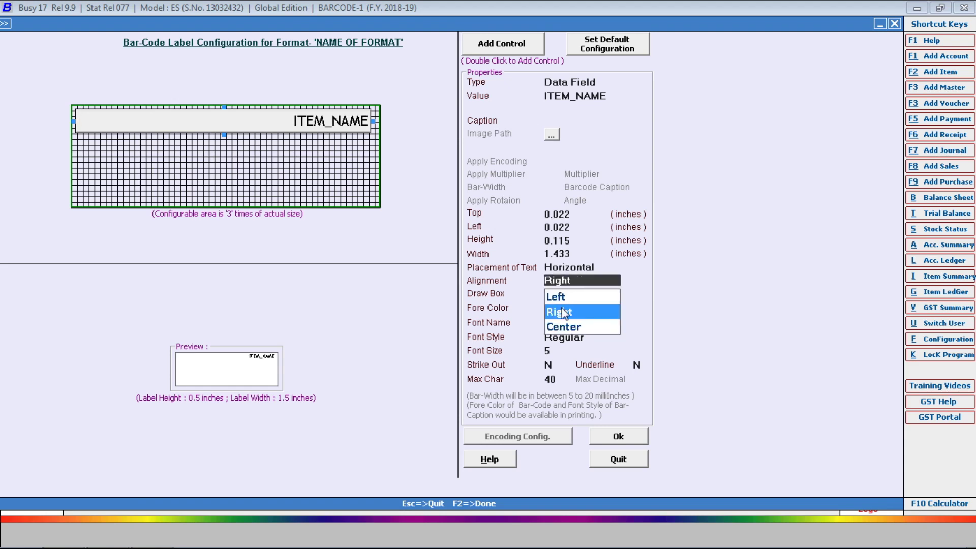
click(563, 323)
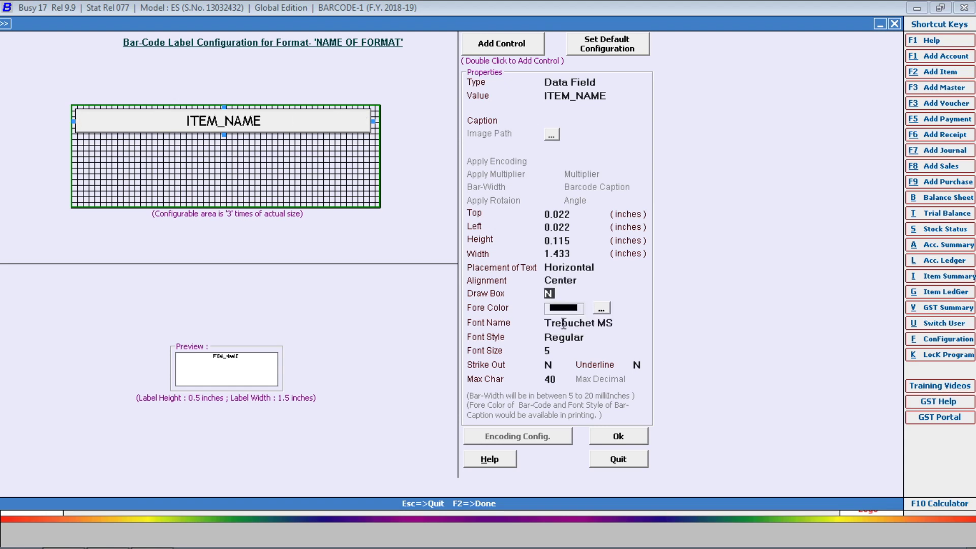
Accept black as the ITEM_NAME control's fore color, and set its font to Tahoma, Italic, size 8
click(601, 308)
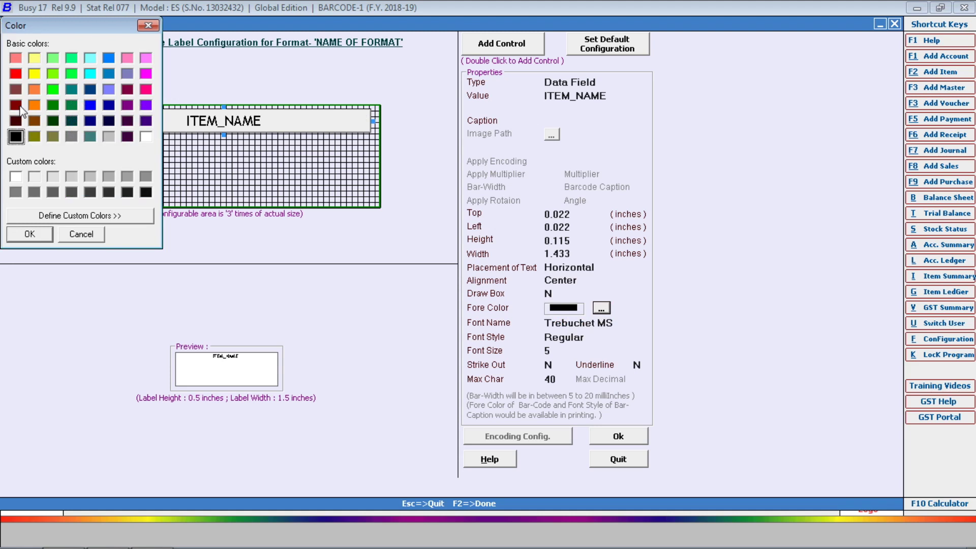
click(30, 234)
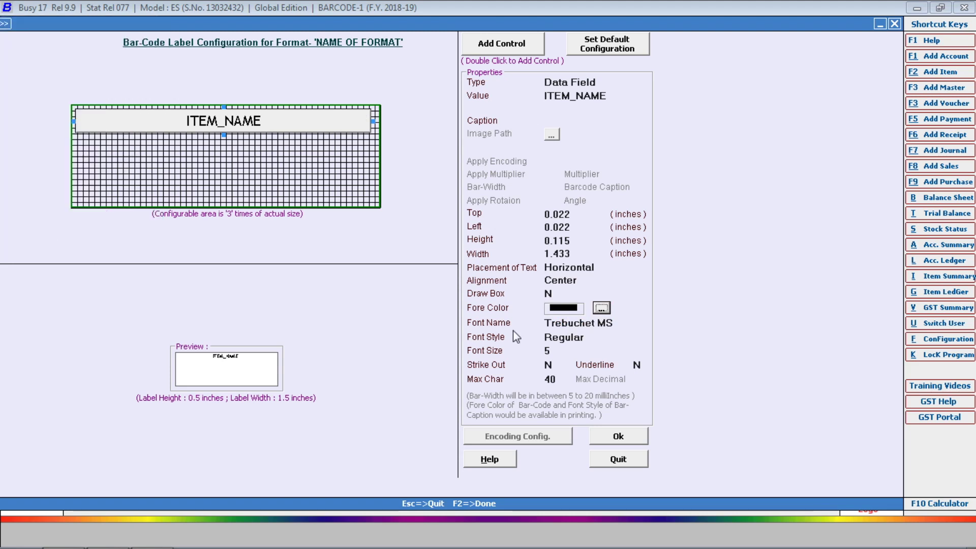
click(615, 324)
click(589, 353)
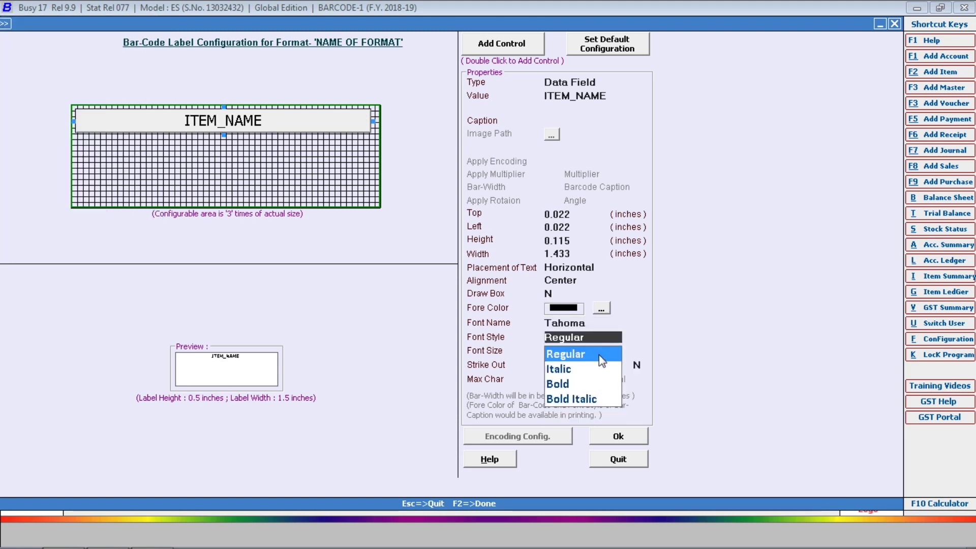
click(566, 375)
click(556, 350)
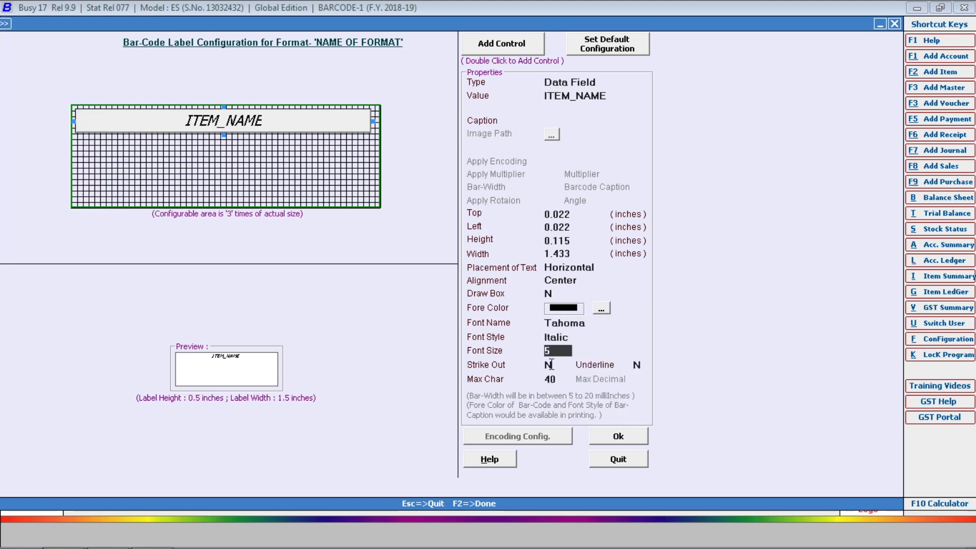
key(BackSpace)
text(8)
key(Return)
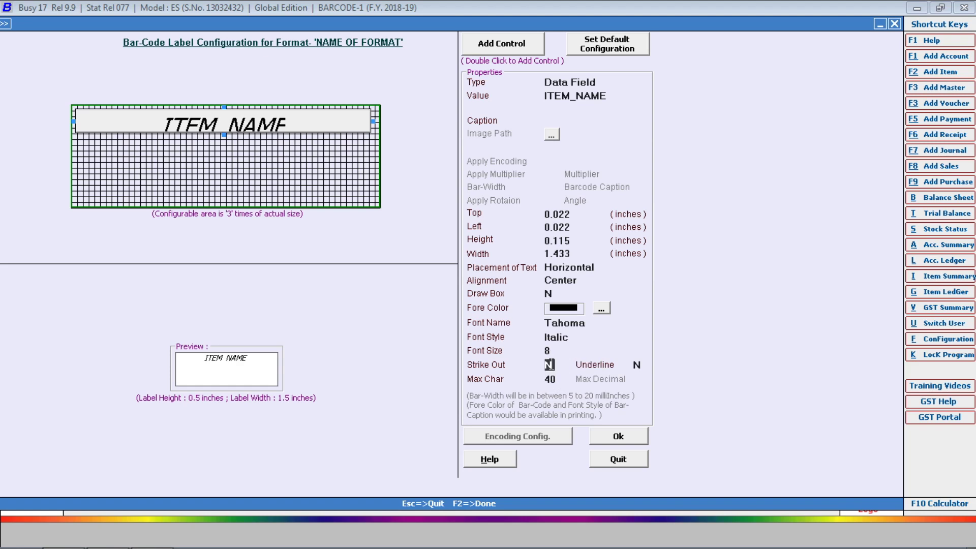
Set the ITEM_NAME control's font style to Bold, and try font size 7 before setting it to 6
click(576, 337)
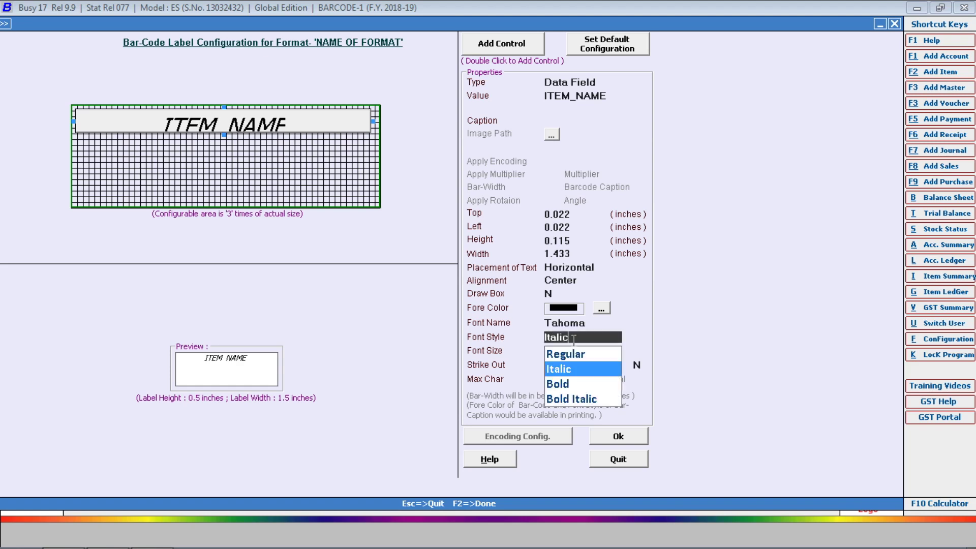
click(559, 384)
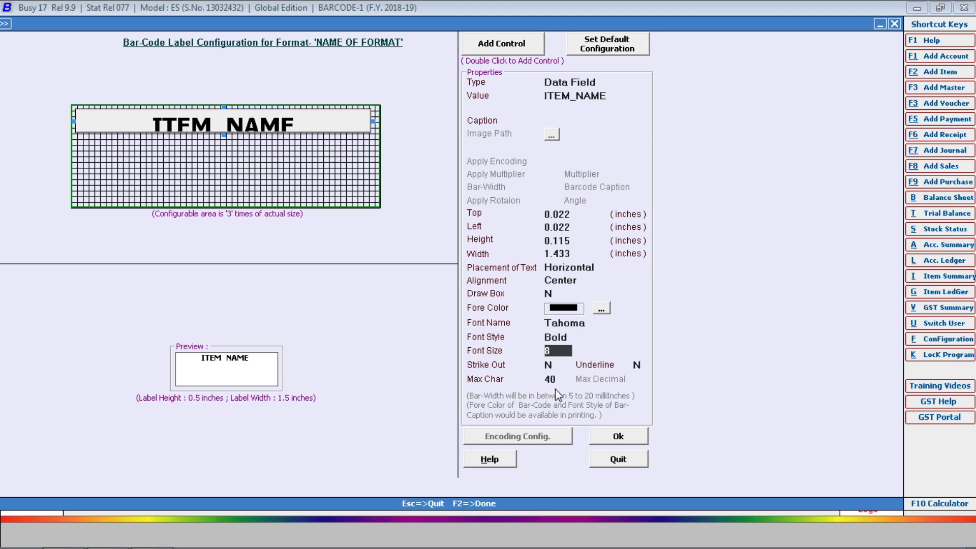
click(578, 339)
key(Return)
text(7)
key(Return)
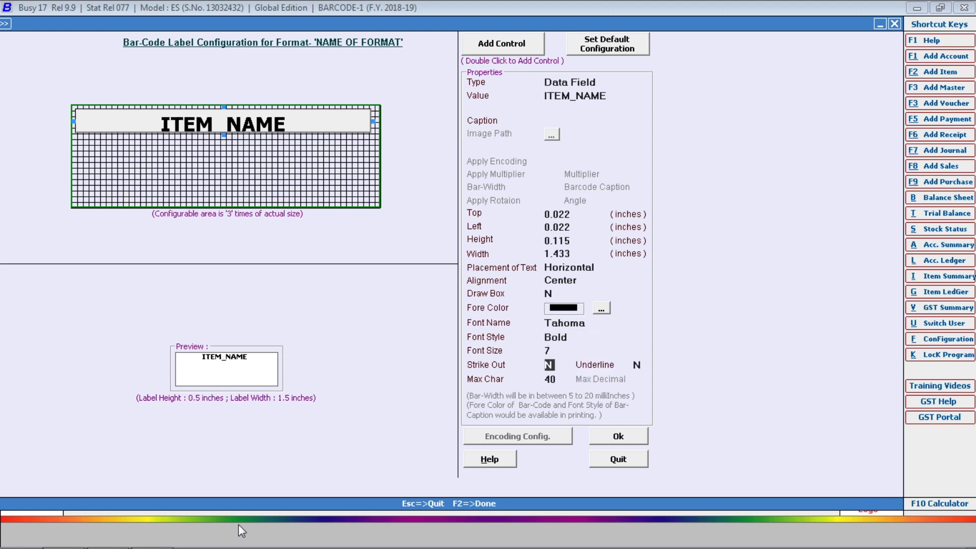
key(Up)
text(6)
key(Return)
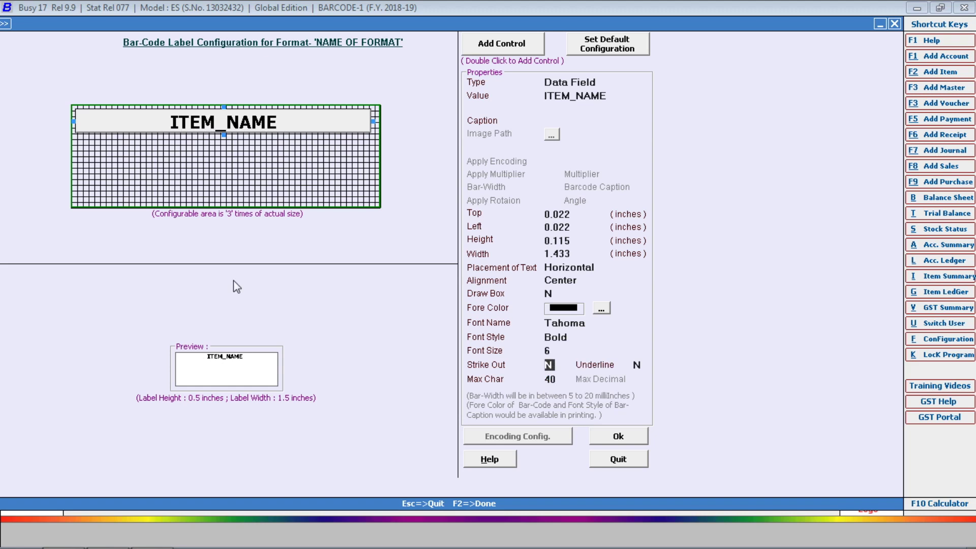
Add another control to the label and move it just below the ITEM_NAME control
double_click(503, 43)
drag(123, 125, 116, 144)
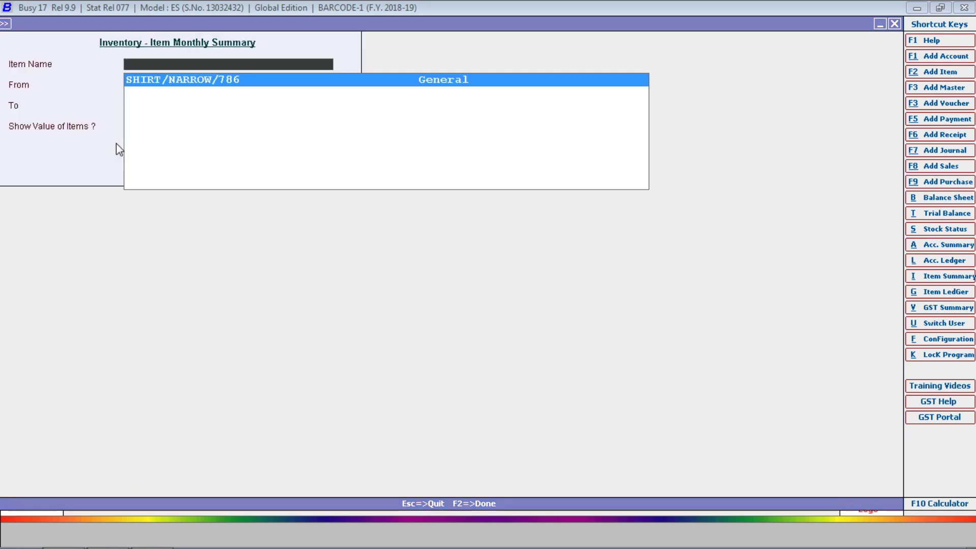
Open the item SHIRT/NARROW/786 from the Item Monthly Summary, examine its optional fields, and return to the summary
key(Return)
key(Return)
key(Return)
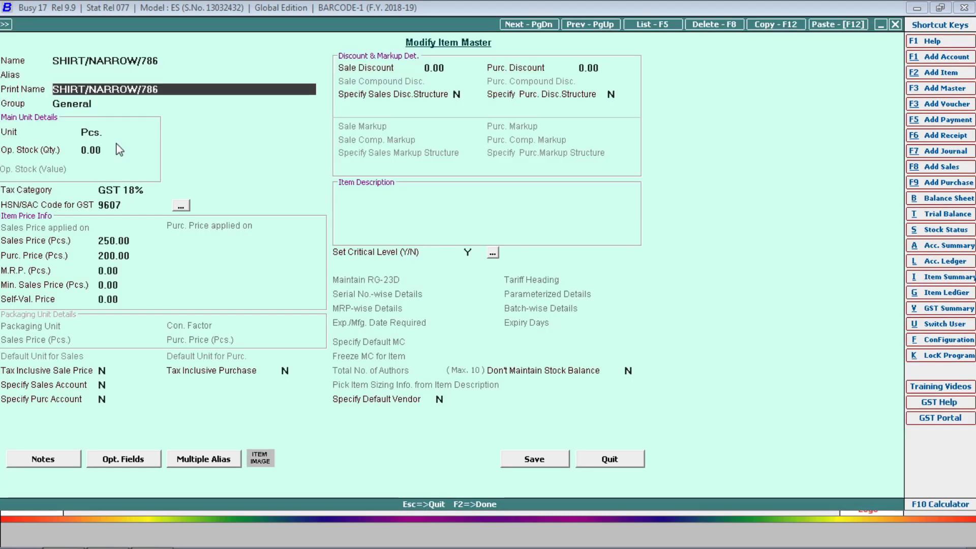
key(Return)
key(Return)
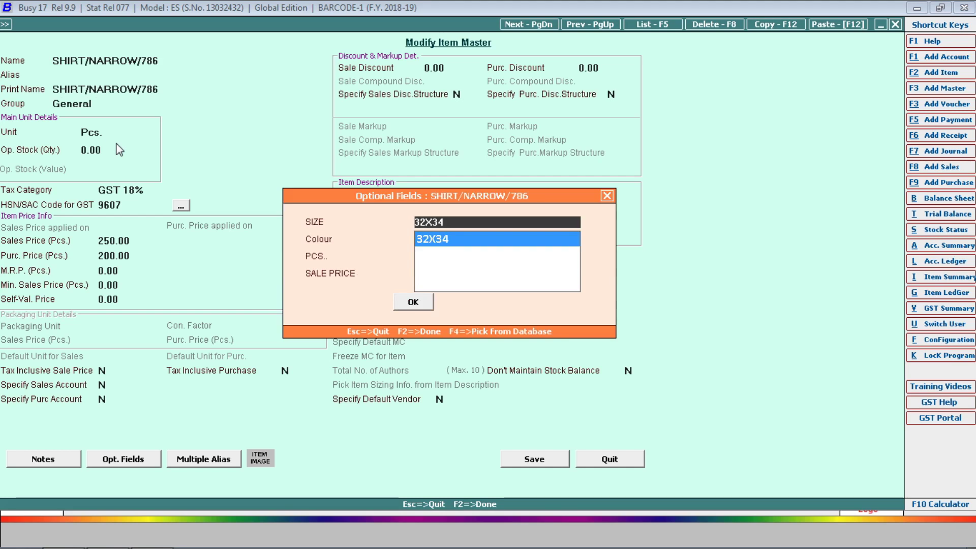
key(Escape)
key(Escape)
key(Return)
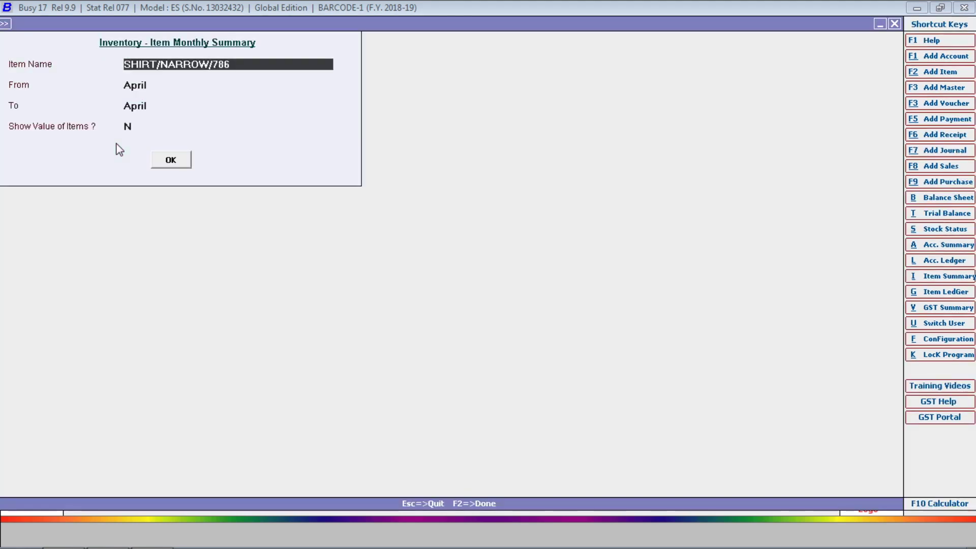
Leave the Item Monthly Summary and open the Masters Configuration to examine the item optional field settings
key(Escape)
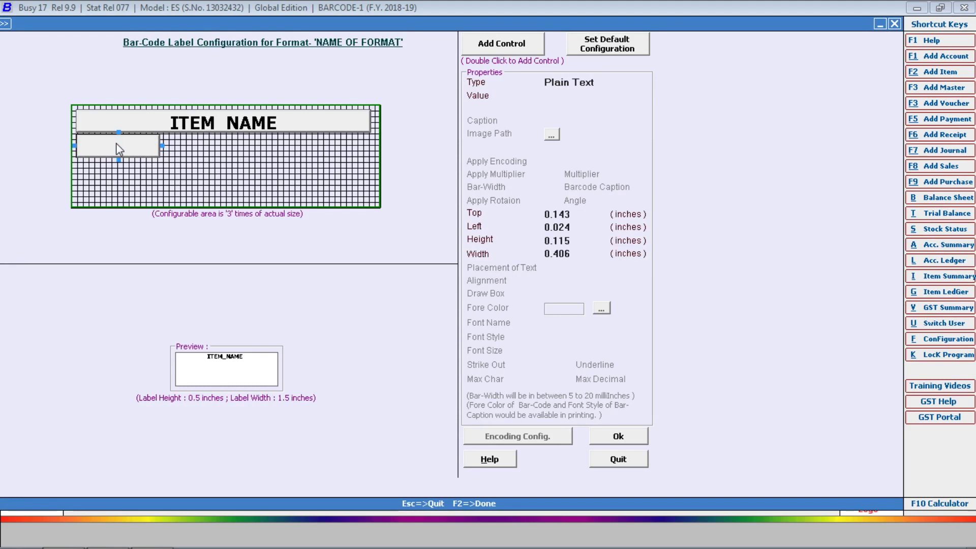
key(ctrl+alt+a)
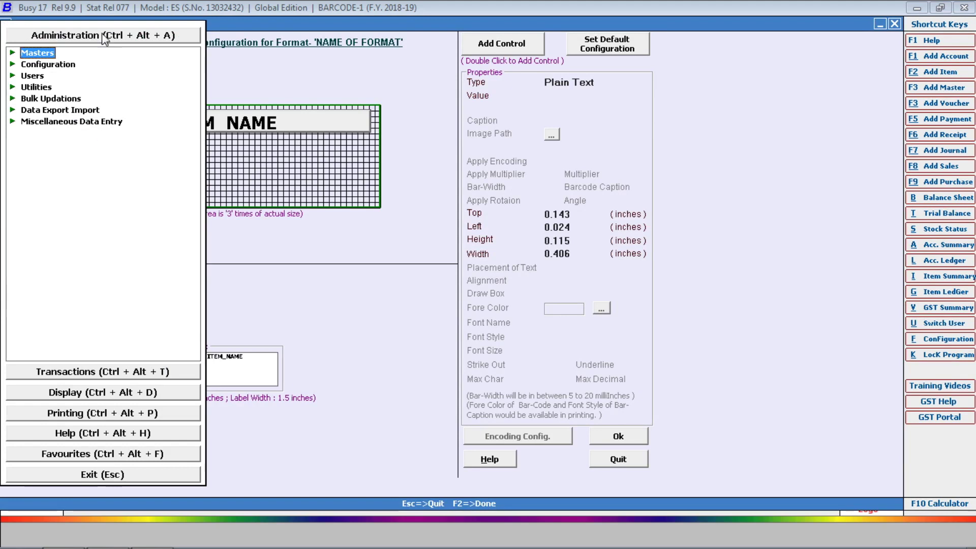
key(Down)
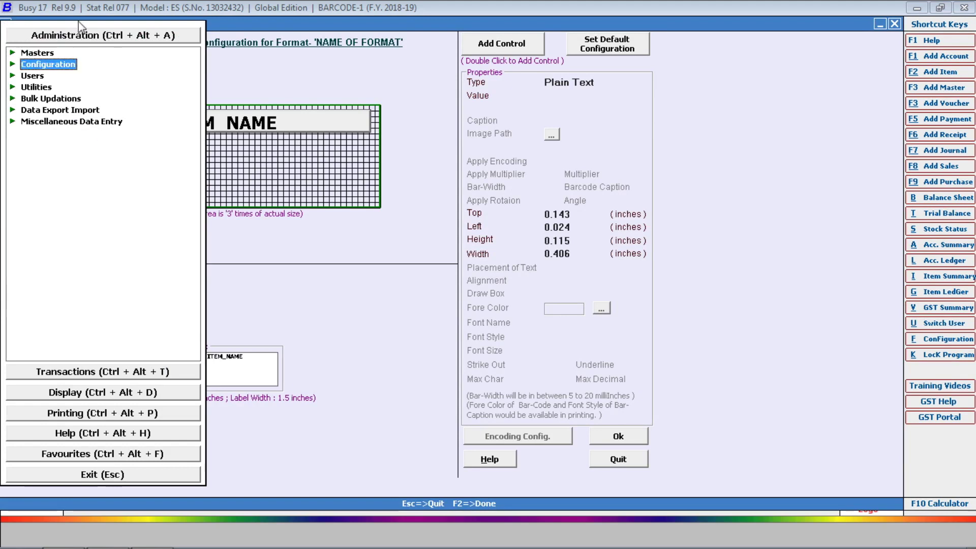
key(Return)
key(Down)
key(Down)
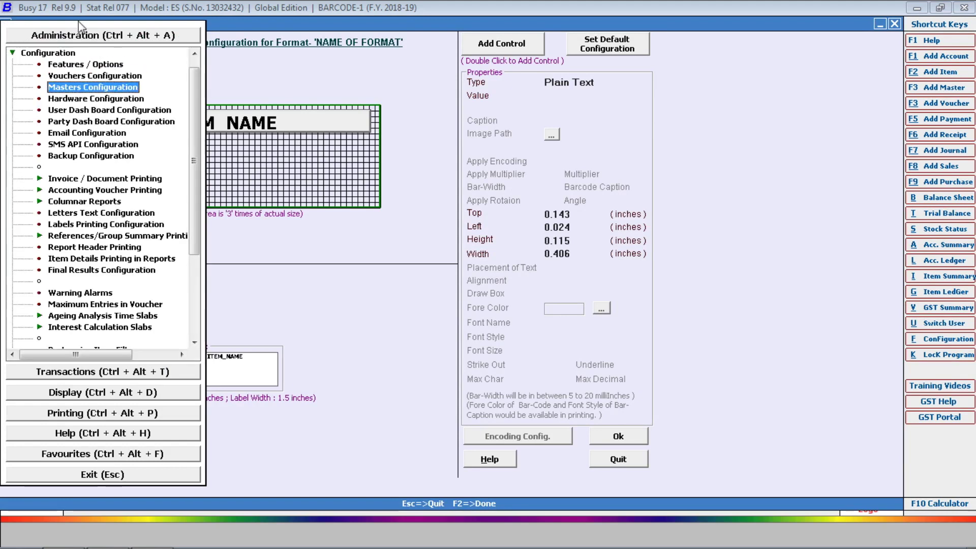
key(Return)
key(Return)
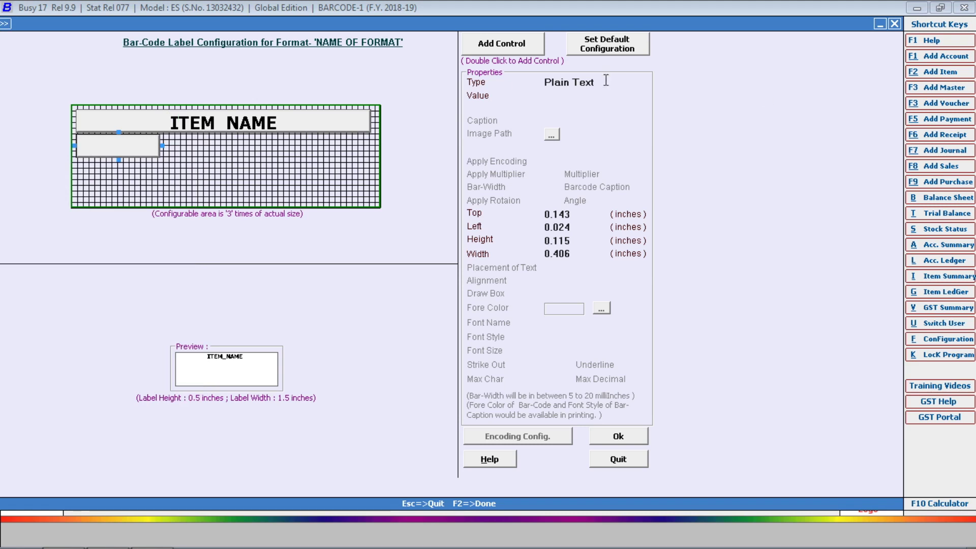
Make the empty control below ITEM_NAME a Data Field with the value ITEM_OPT_FIELD1
click(605, 81)
click(592, 115)
key(Down)
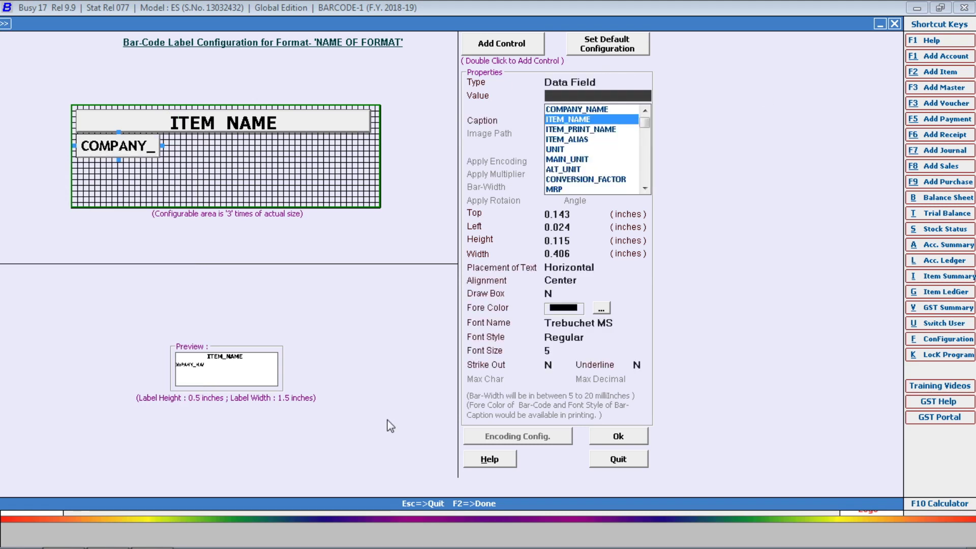
key(Down)
key(Down)
key(Down)
key(Down)
key(Down)
key(Down)
key(Down)
key(Down)
key(Down)
key(Down)
key(Down)
key(Down)
key(Down)
key(Down)
key(Down)
key(Down)
key(Down)
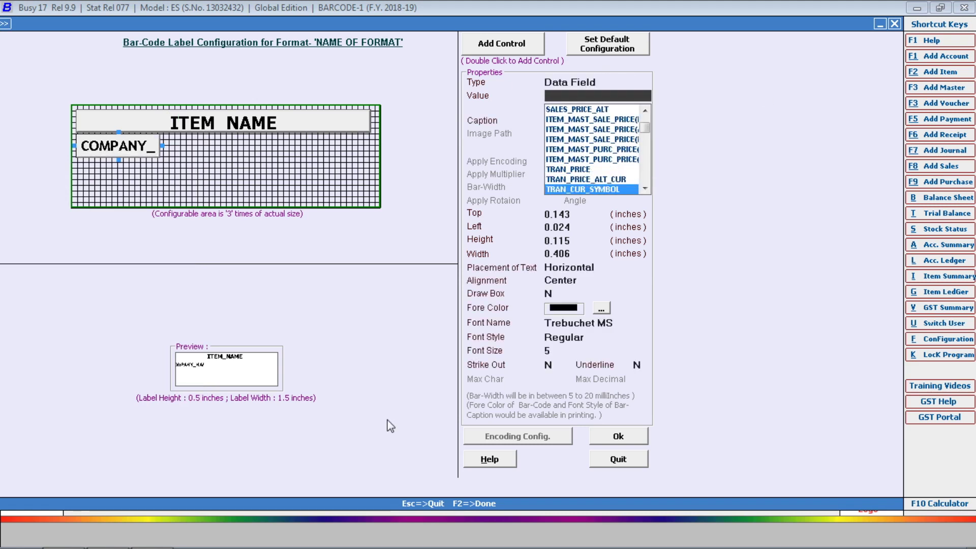
key(Down)
key(Down)
key(Down)
key(Down)
key(Down)
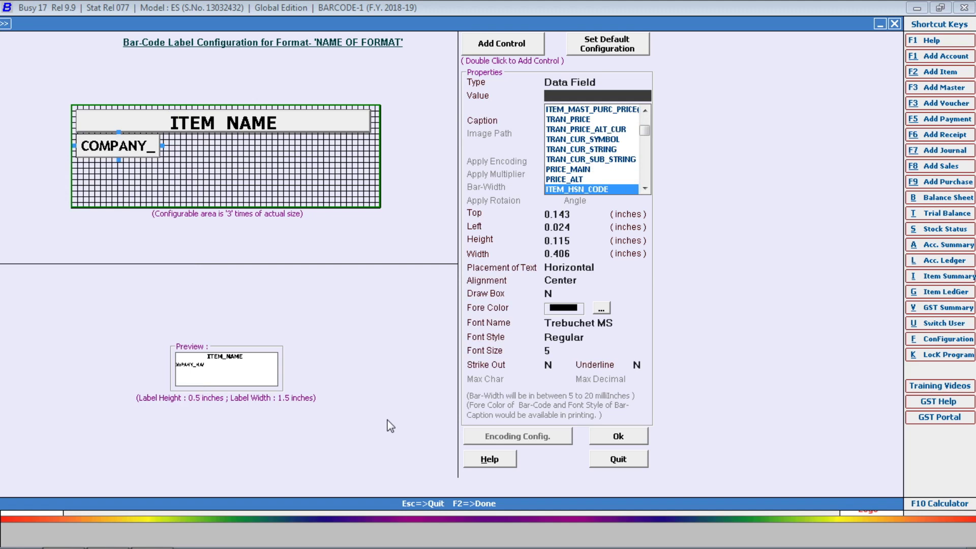
key(Down)
key(Down)
key(Down)
key(Down)
key(Down)
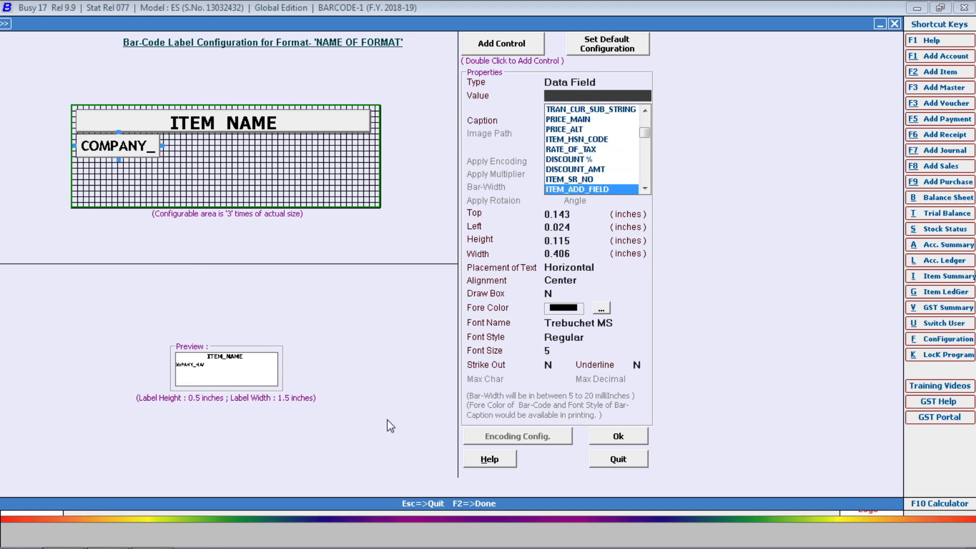
key(Down)
key(Down)
key(Down)
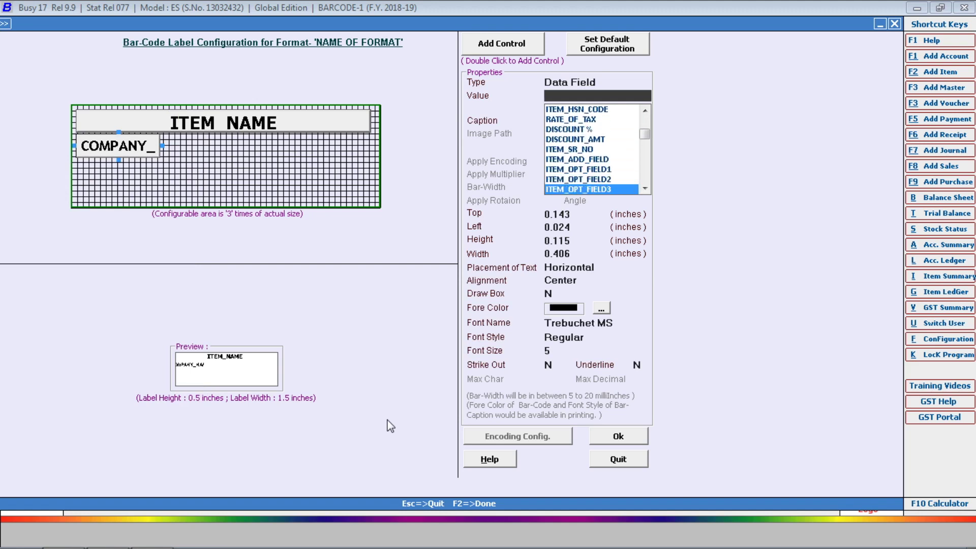
key(Up)
key(Up)
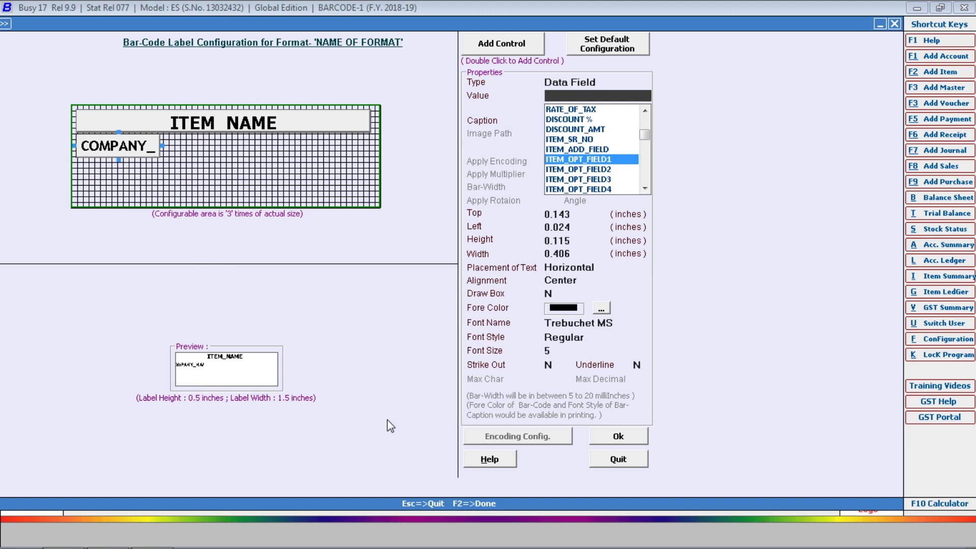
key(Return)
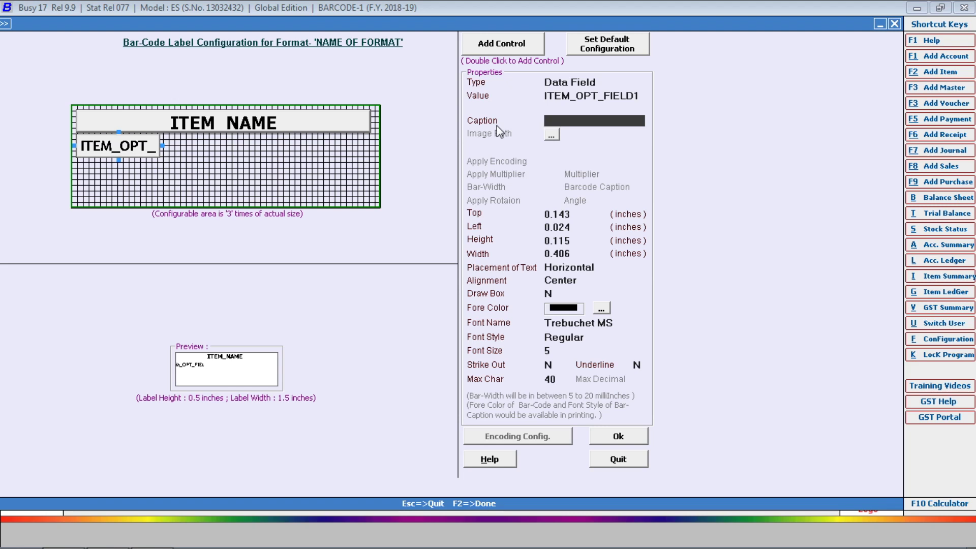
Caption the ITEM_OPT_FIELD1 control "SIZE :" with spaces before the colon, and widen it to about 0.76 inches
text(SIZE     :)
key(Return)
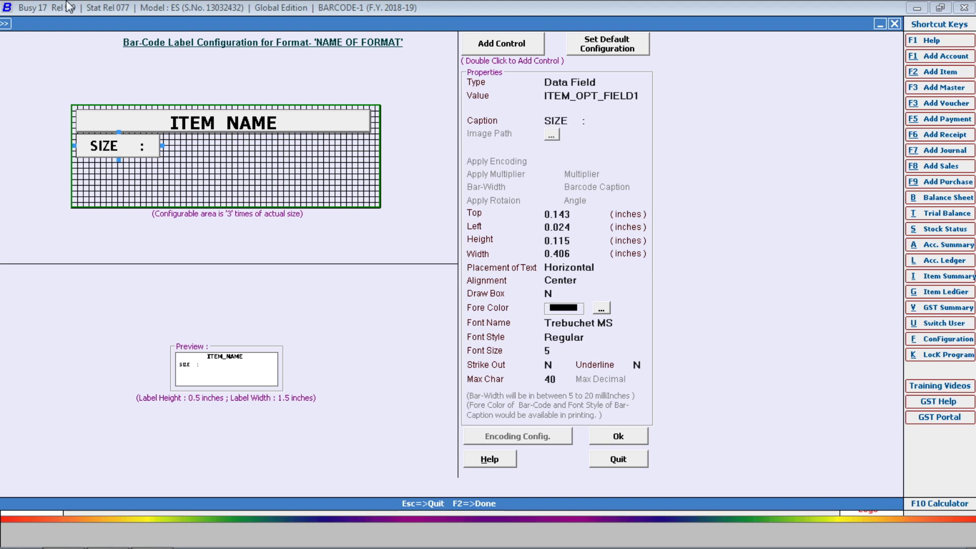
drag(160, 147, 233, 146)
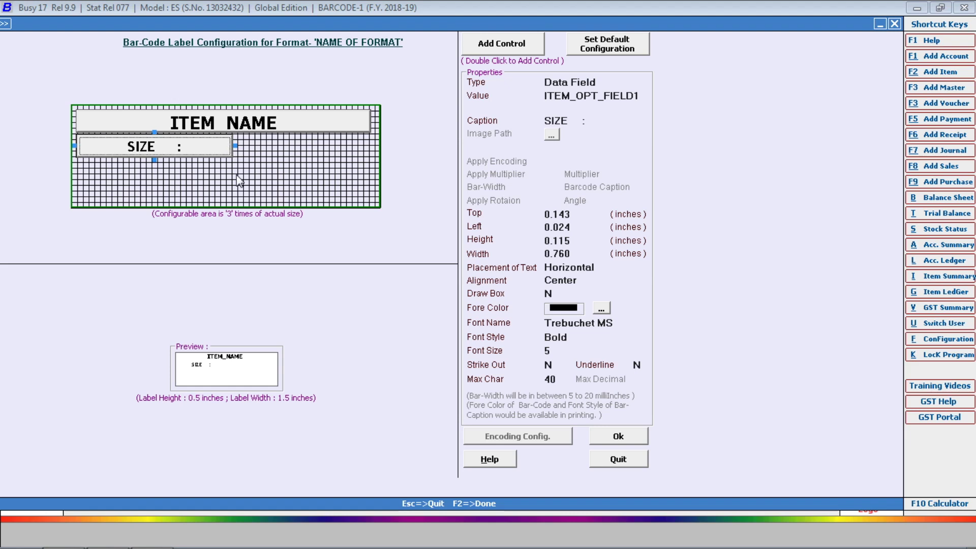
Reselect ITEM_OPT_FIELD1 as the control's value with the caption "SIZE :", using wider spacing before the colon, and set its alignment to Left
click(613, 118)
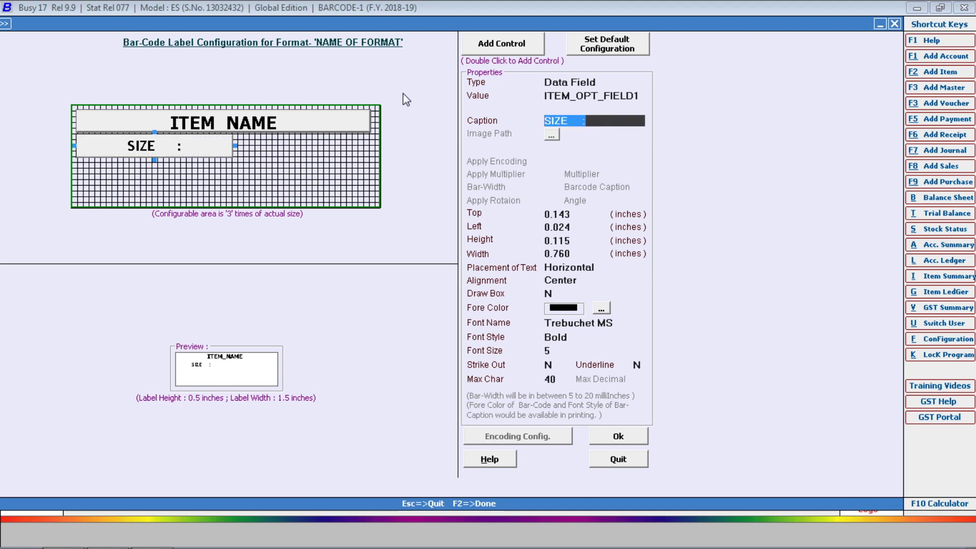
key(BackSpace)
key(Up)
text(S)
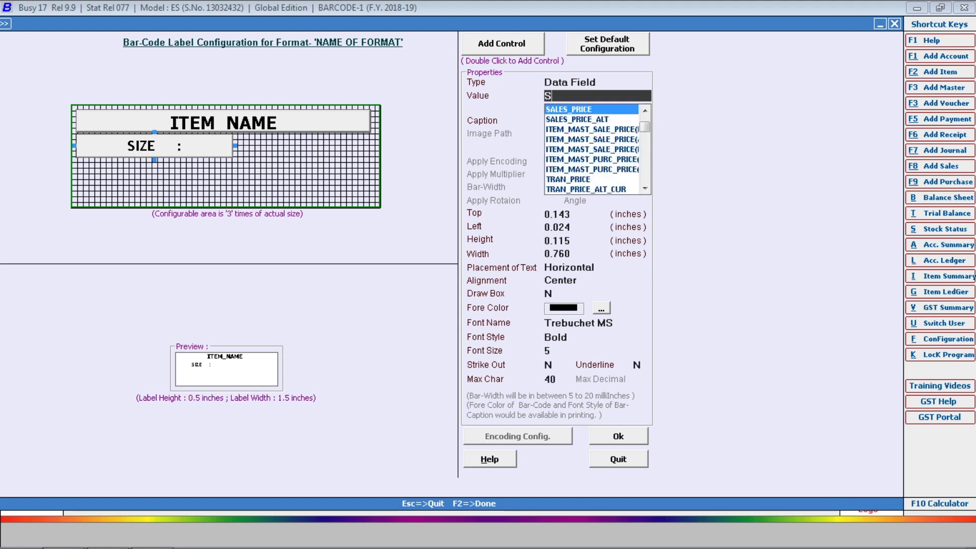
key(BackSpace)
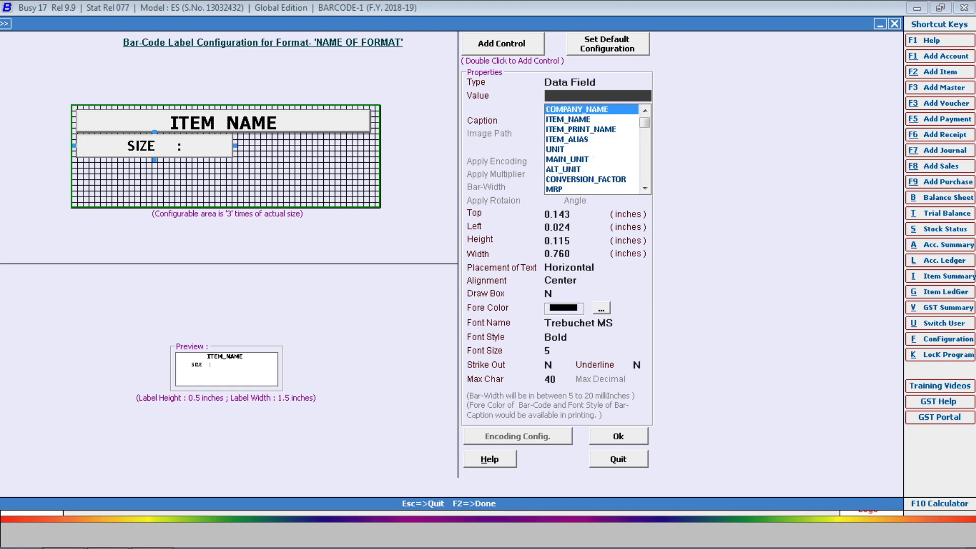
text(ITEM_OP)
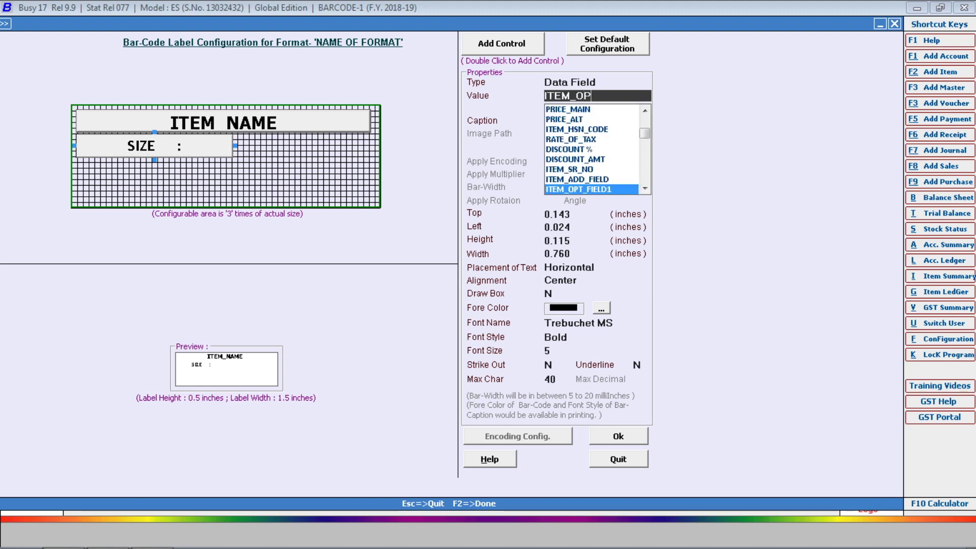
key(Return)
text(SIZE)
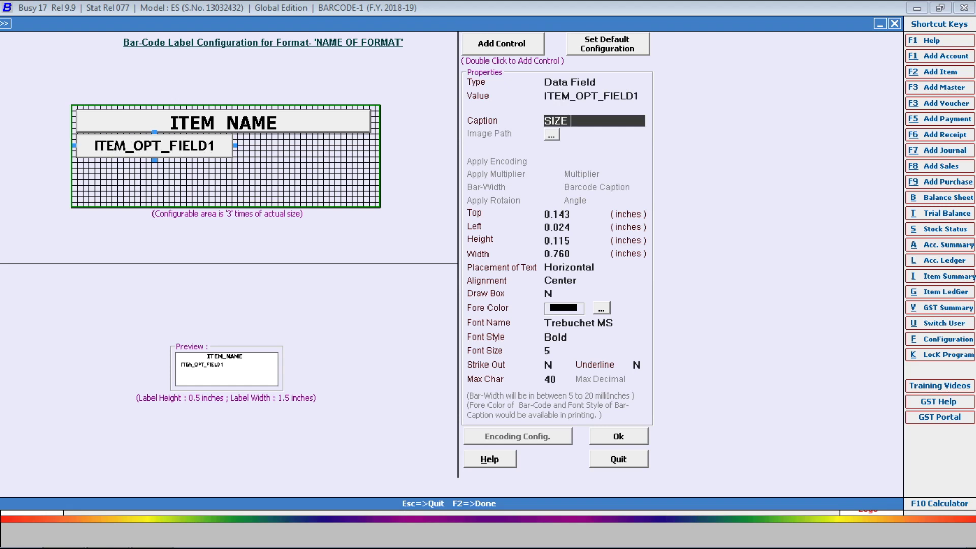
text(     :)
key(Return)
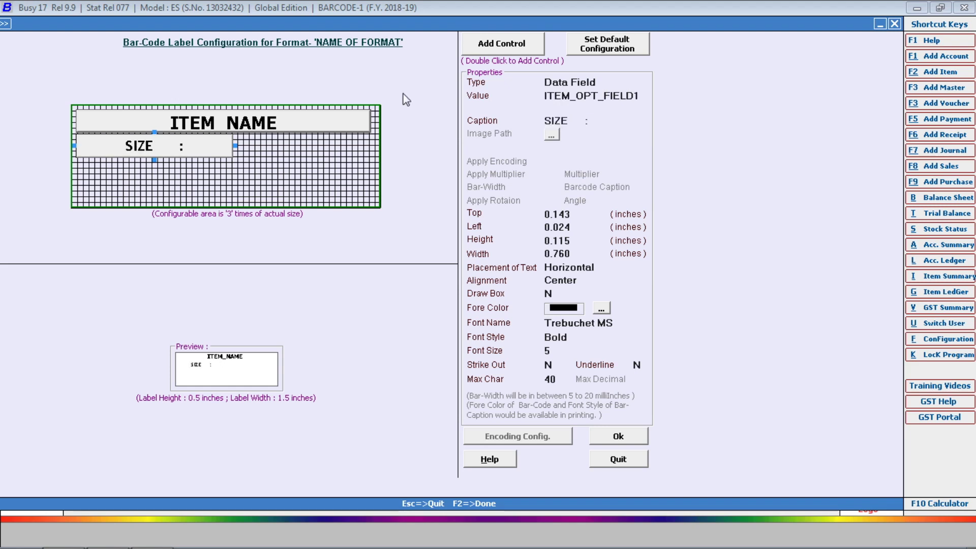
click(593, 281)
click(574, 294)
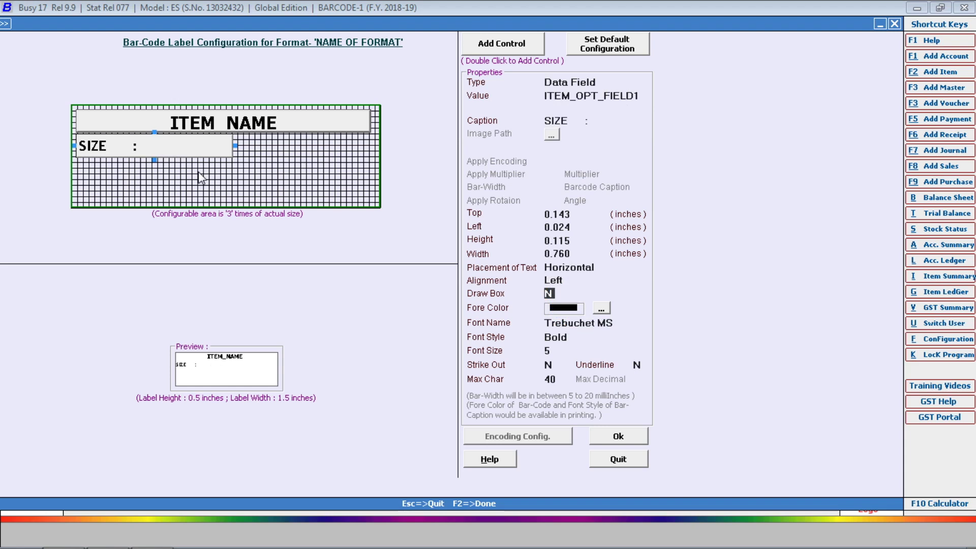
Try to move the SIZE control to the right half of its row, and make it slightly narrower
drag(181, 153, 336, 153)
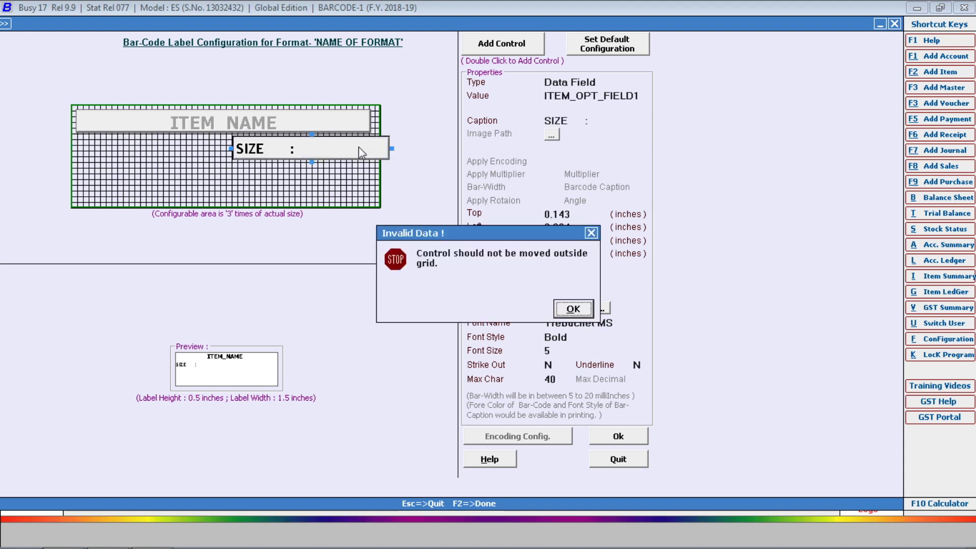
click(575, 301)
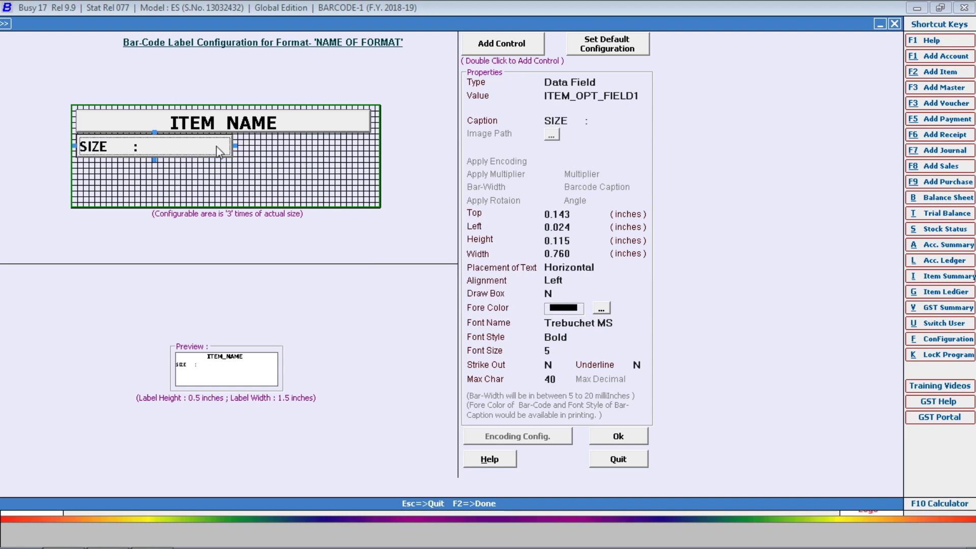
drag(234, 146, 222, 146)
Add a control about 0.74 inches wide to the right of the SIZE control, and set its type to Data Field
click(523, 51)
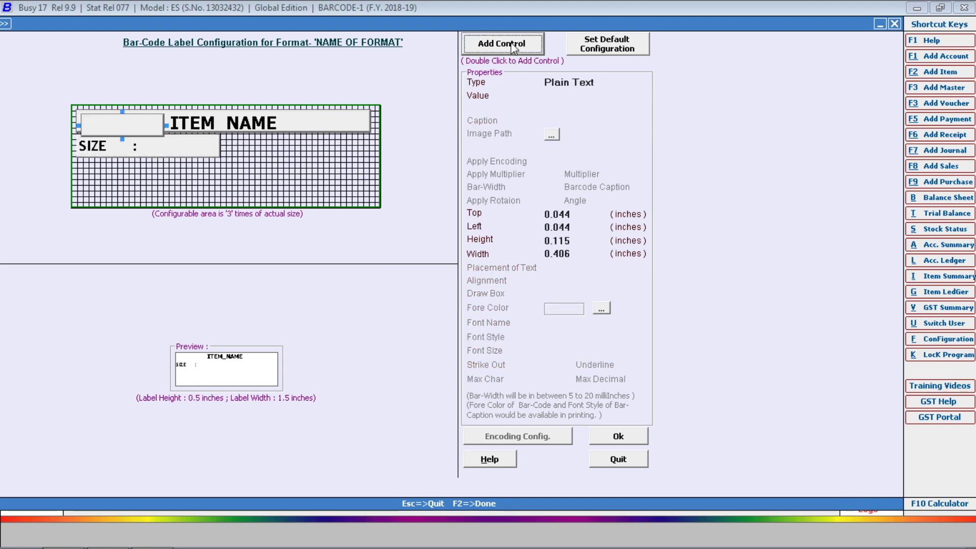
drag(143, 131, 375, 151)
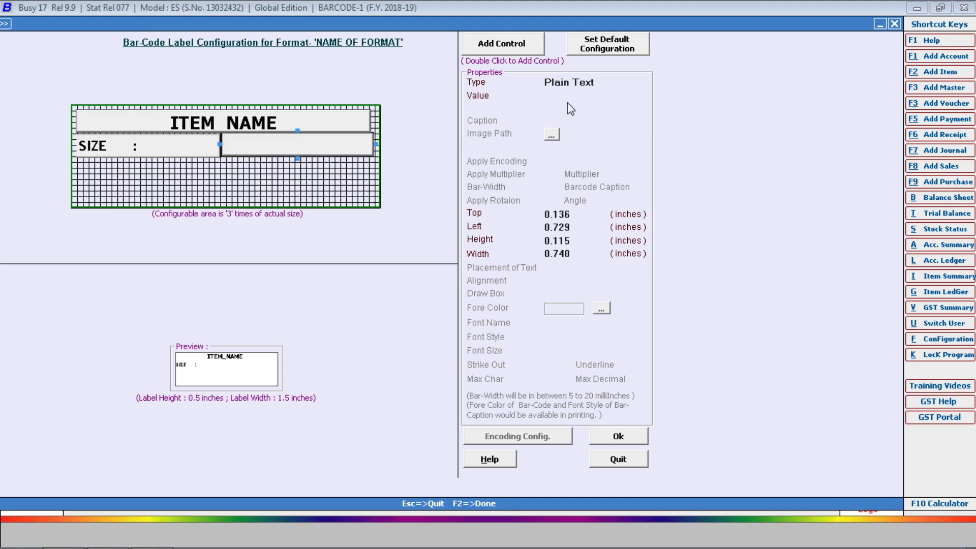
click(592, 85)
click(595, 115)
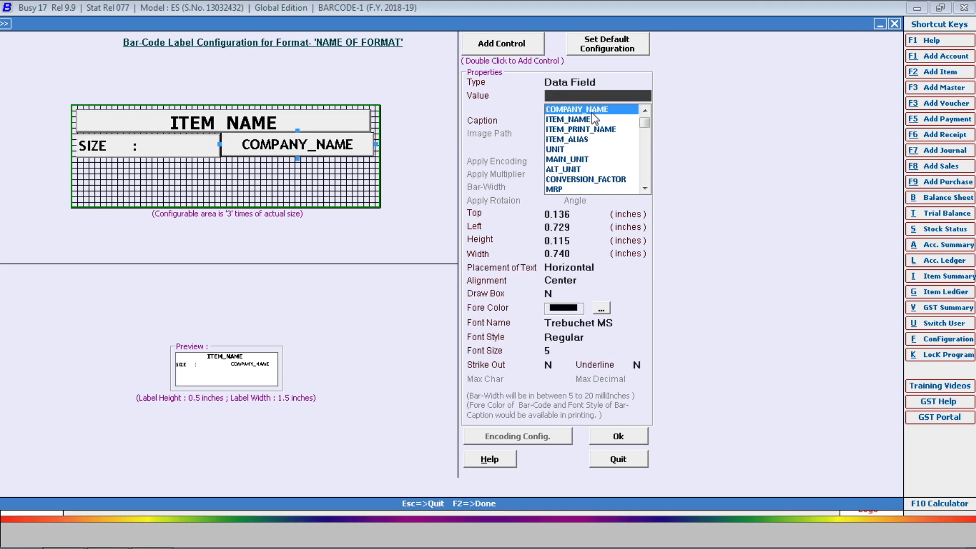
Set the new control's value to ITEM_OPT_FIELD2 and its caption to "COLOUR :"
text(ITEM_OPT)
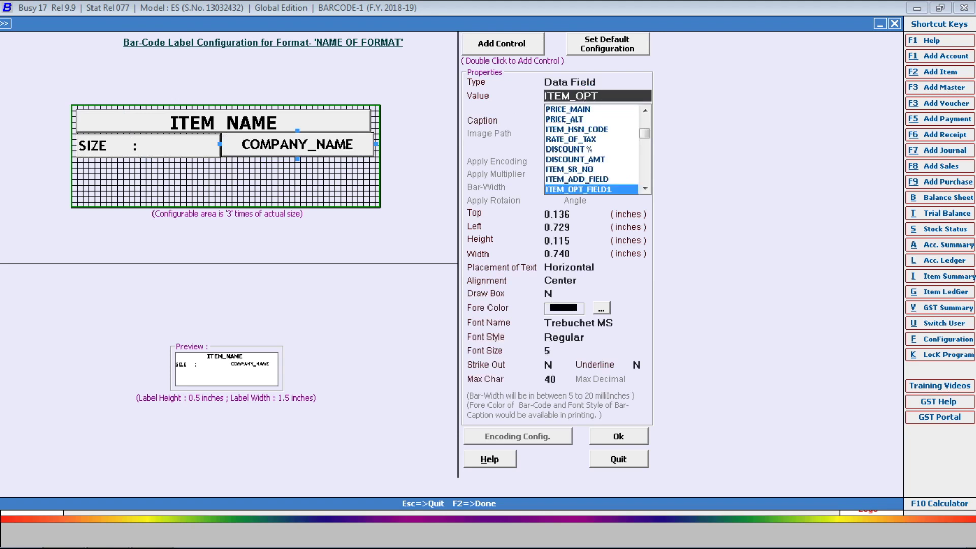
text(_FIE)
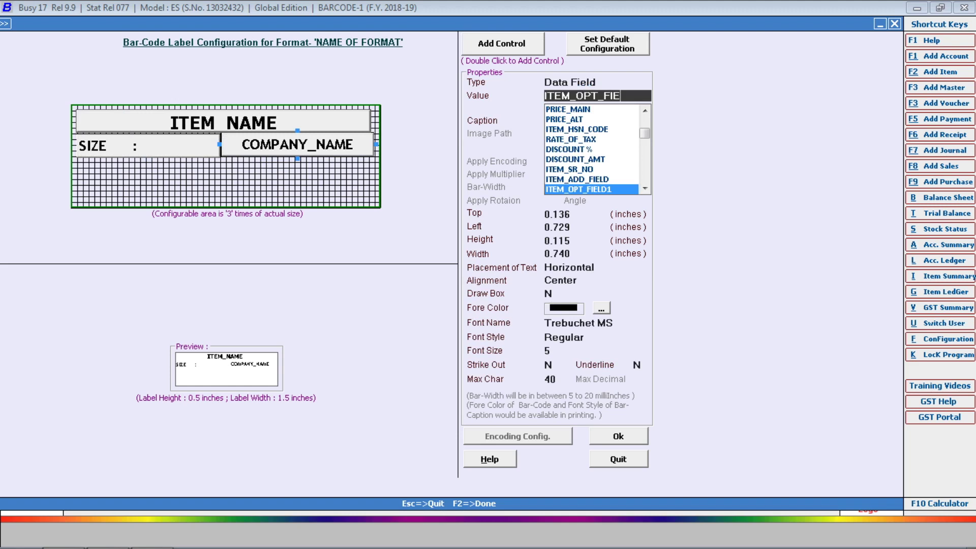
text(LD2)
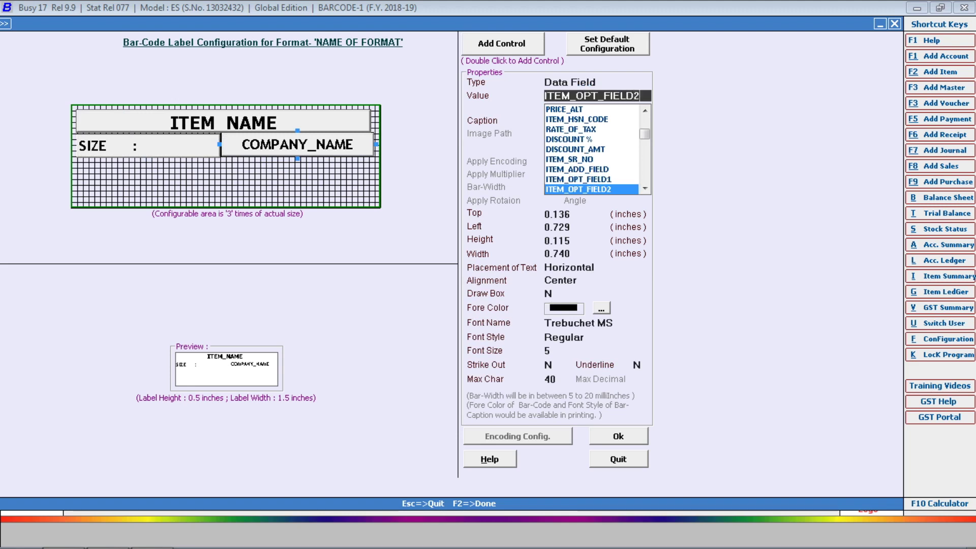
key(Return)
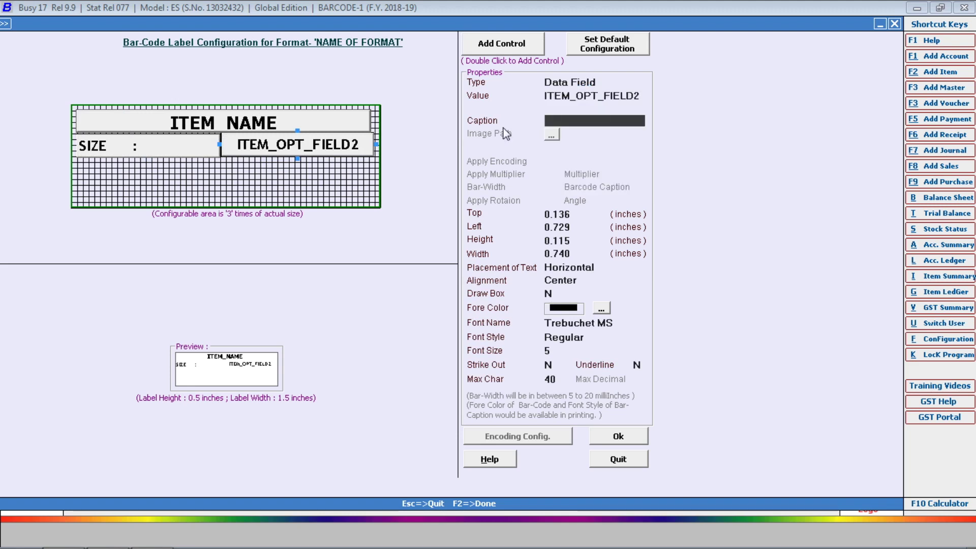
text(COL)
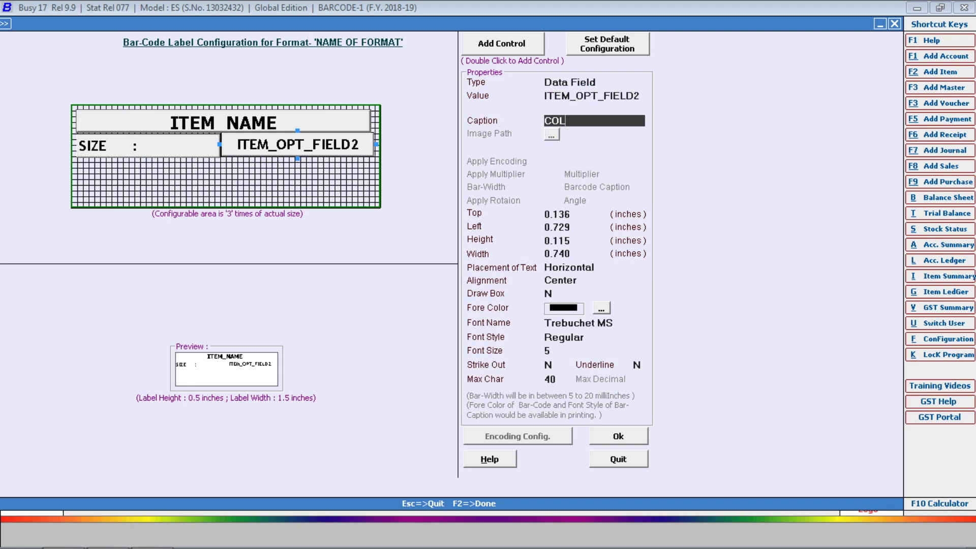
text(OUR  :)
key(Return)
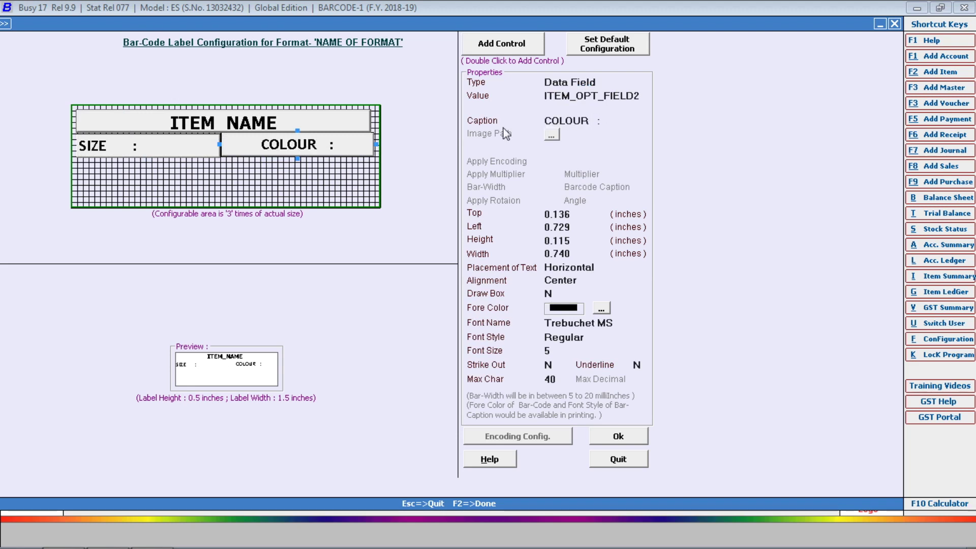
Add another control directly below the SIZE control, about 0.71 inches wide
click(464, 44)
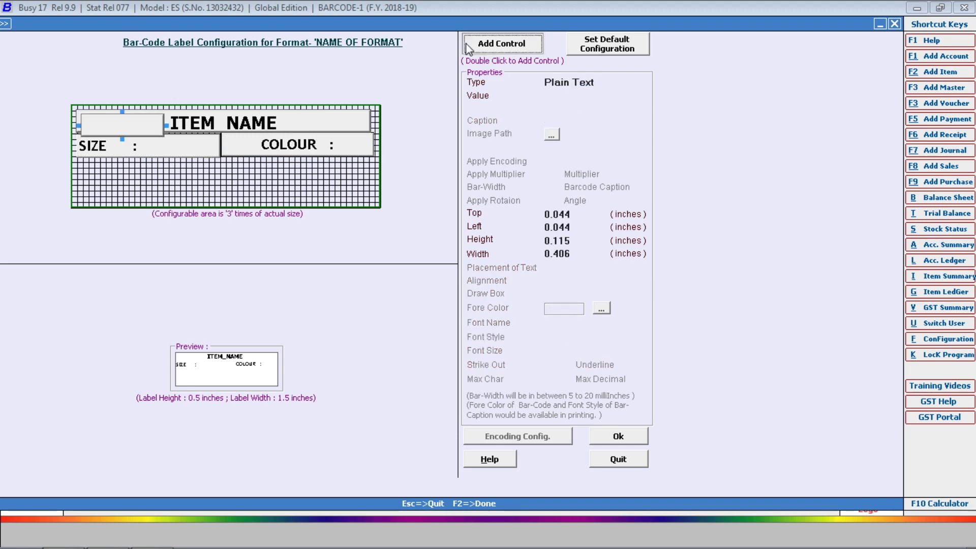
drag(117, 139, 225, 171)
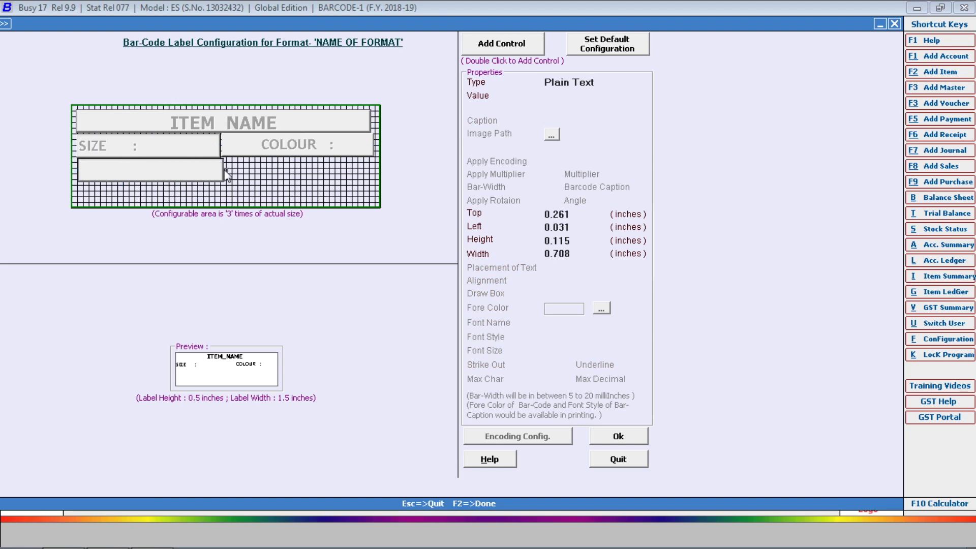
click(157, 187)
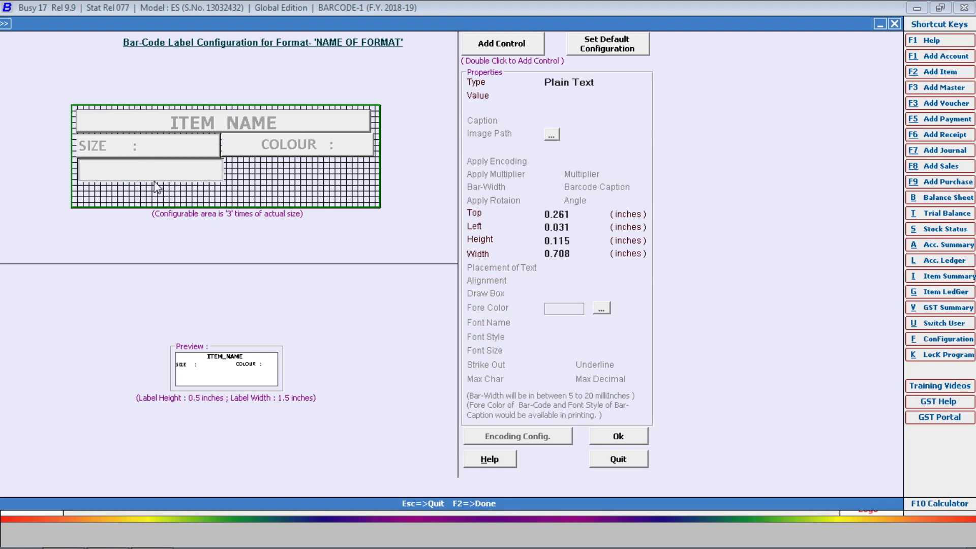
Set the type of the empty control below the SIZE control to Data Field
click(624, 82)
key(Up)
key(Up)
key(Return)
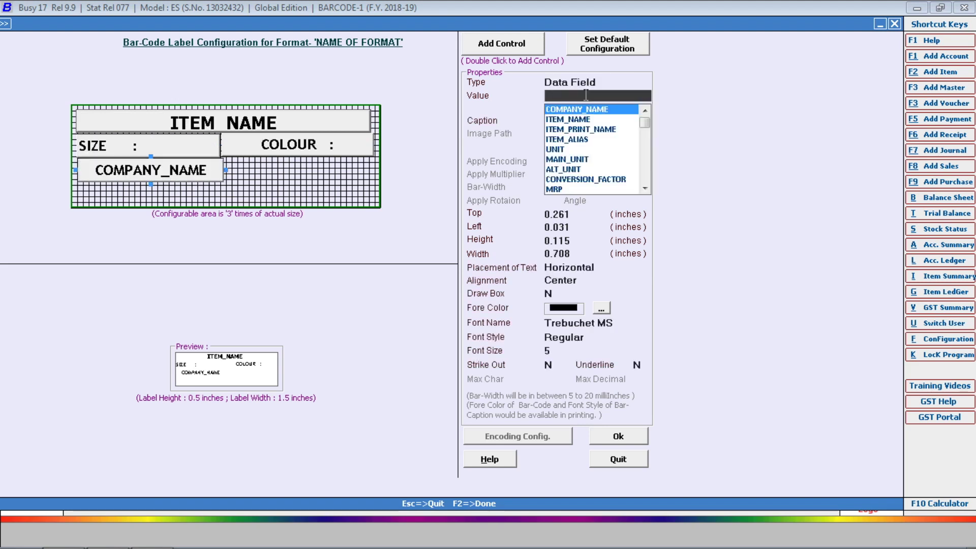
Set the value of the control below SIZE to ITEM_OPT_FIELD3
text(D)
key(BackSpace)
text(ITEM_d)
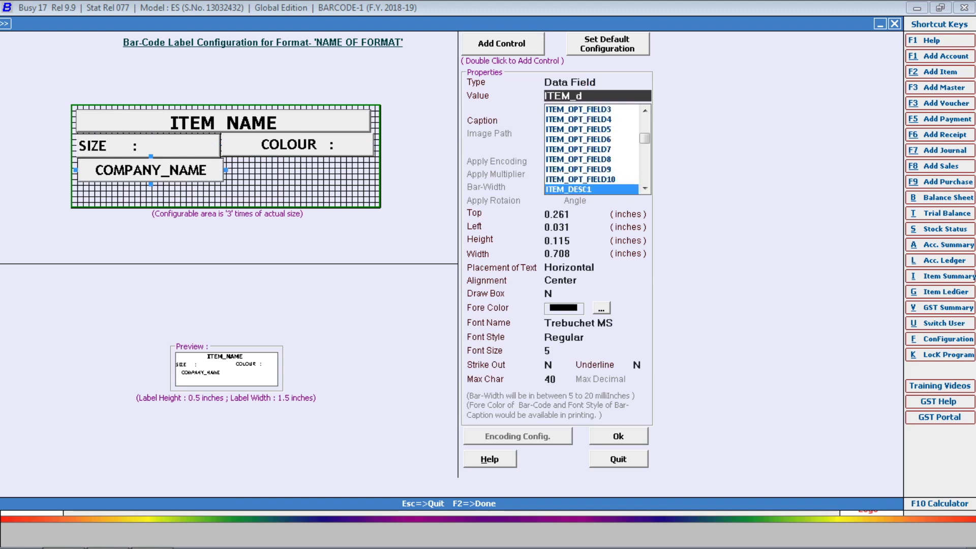
key(BackSpace)
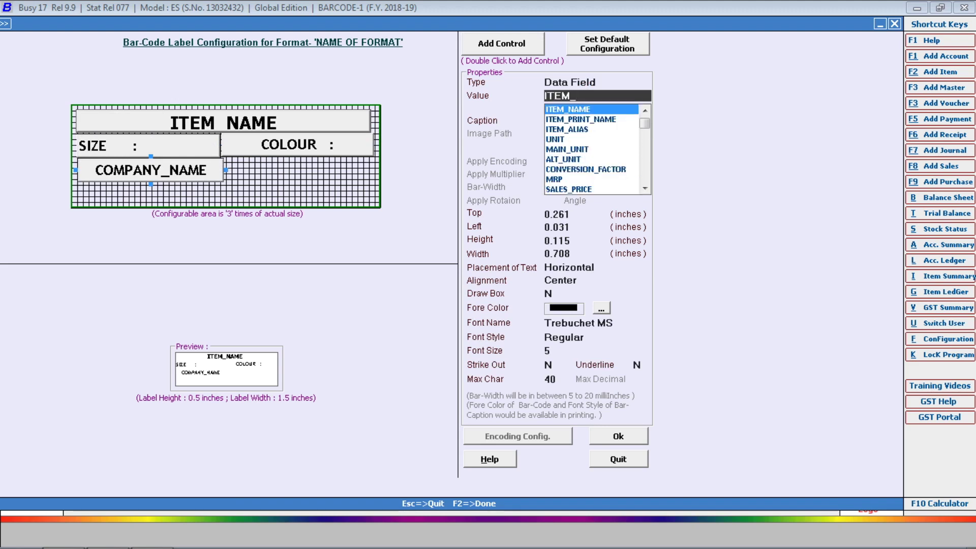
text(OPT)
key(Return)
click(643, 95)
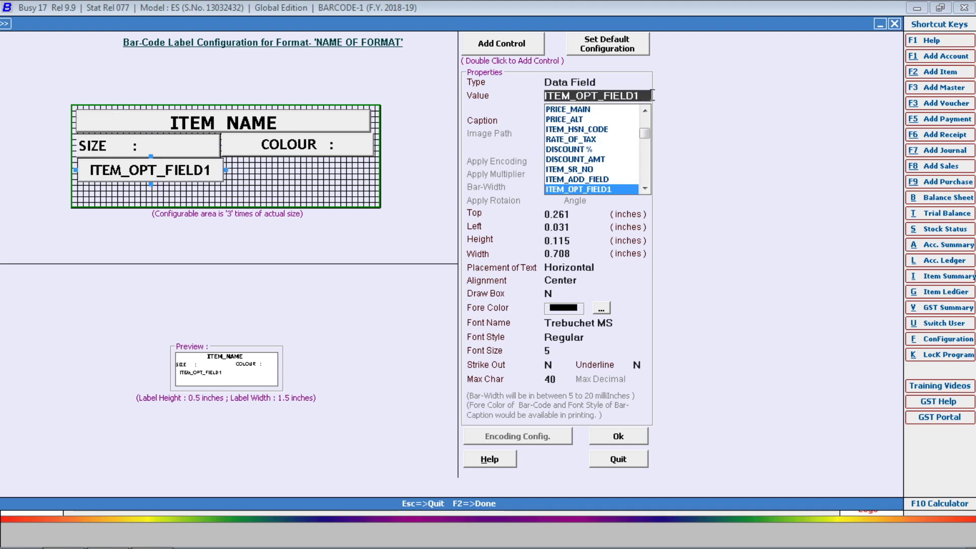
key(BackSpace)
text(3)
key(Return)
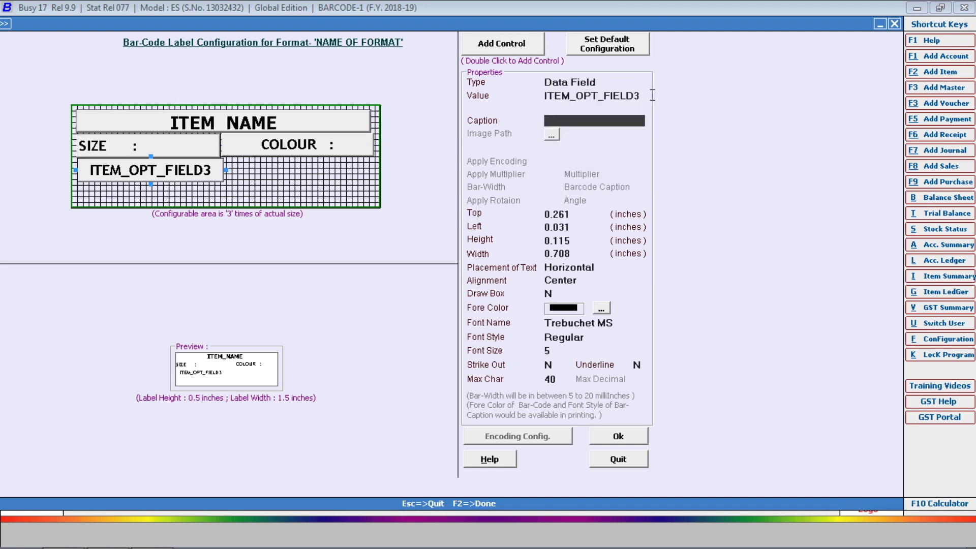
Give the ITEM_OPT_FIELD3 control the caption "PCS... :" and align its text left
text(PCS...)
key(Return)
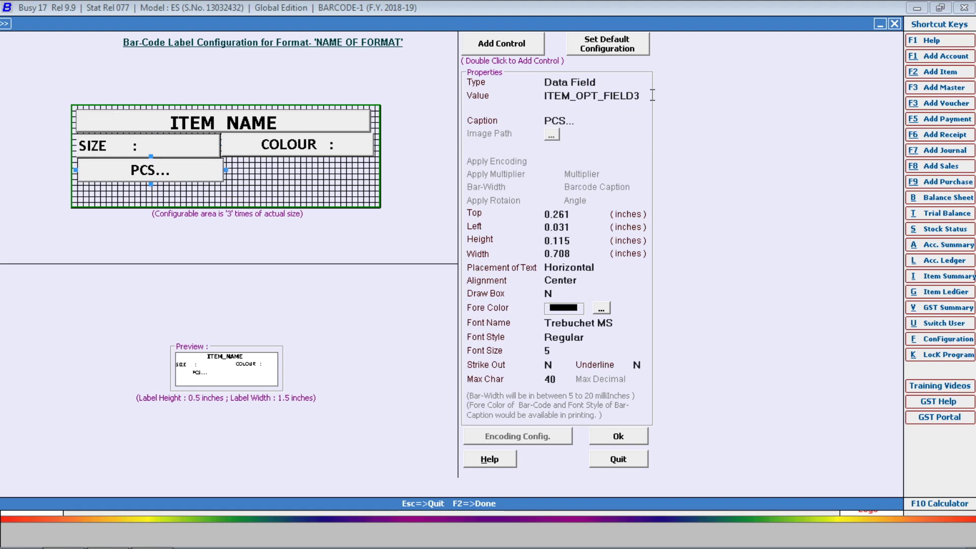
click(587, 279)
click(557, 297)
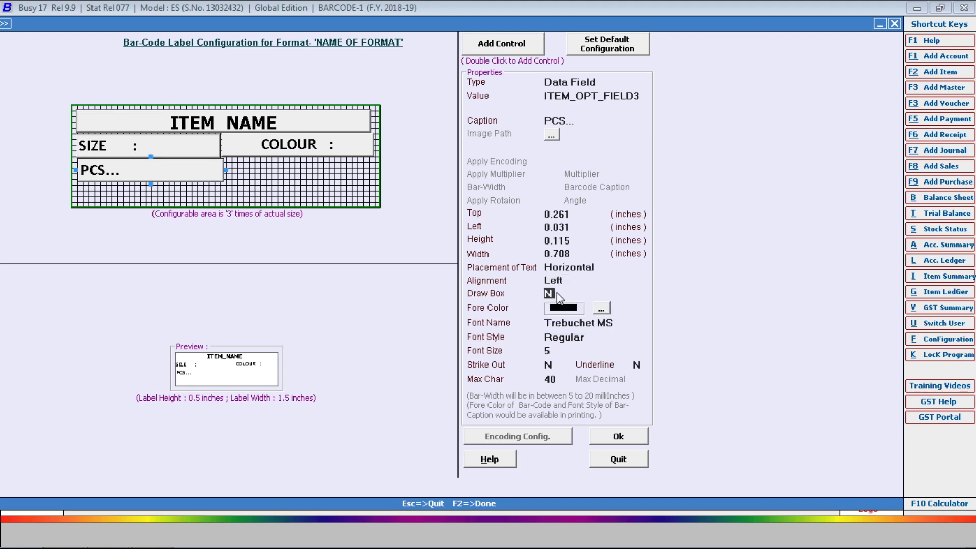
click(620, 118)
click(620, 117)
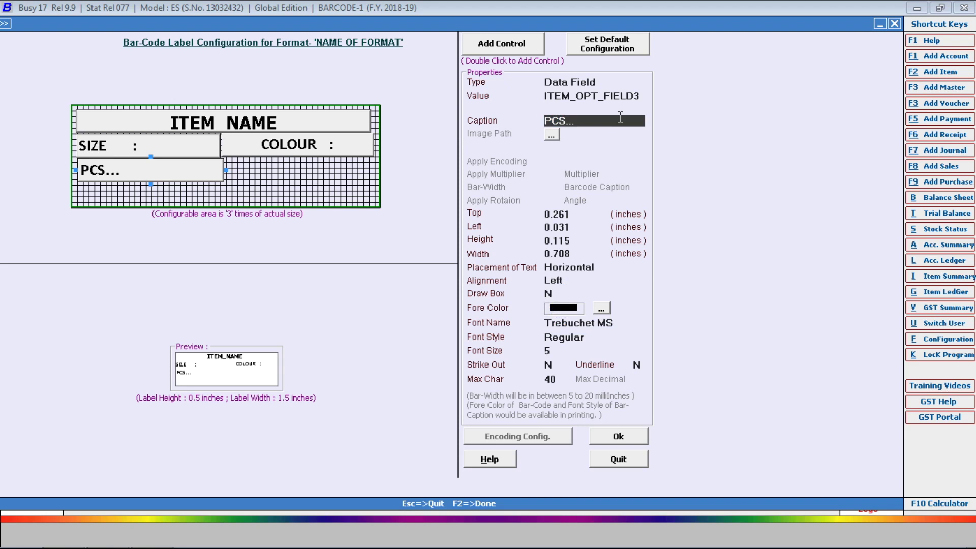
text(:)
key(Return)
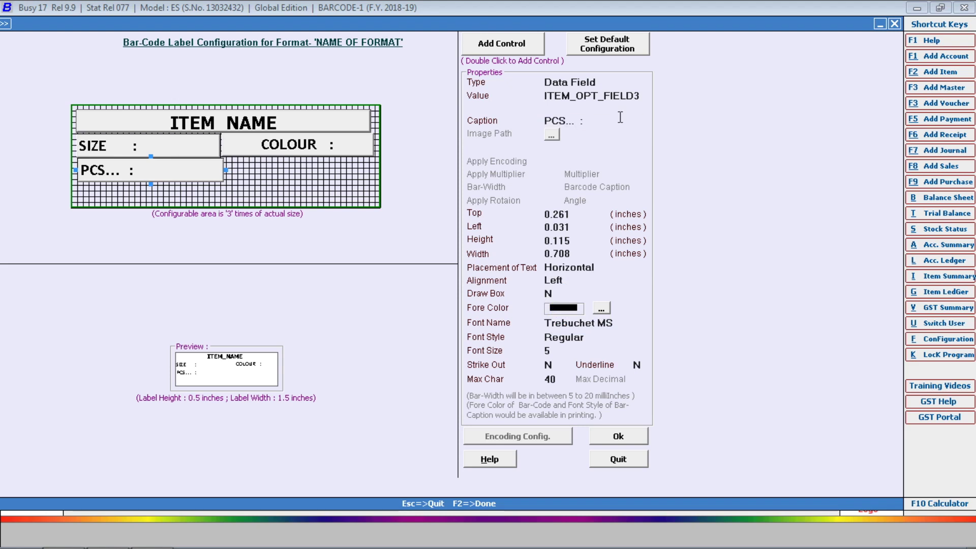
Add a control about 0.73 inches wide to the right of the PCS control, and set its type to Data Field
double_click(535, 47)
drag(150, 125, 377, 171)
click(610, 83)
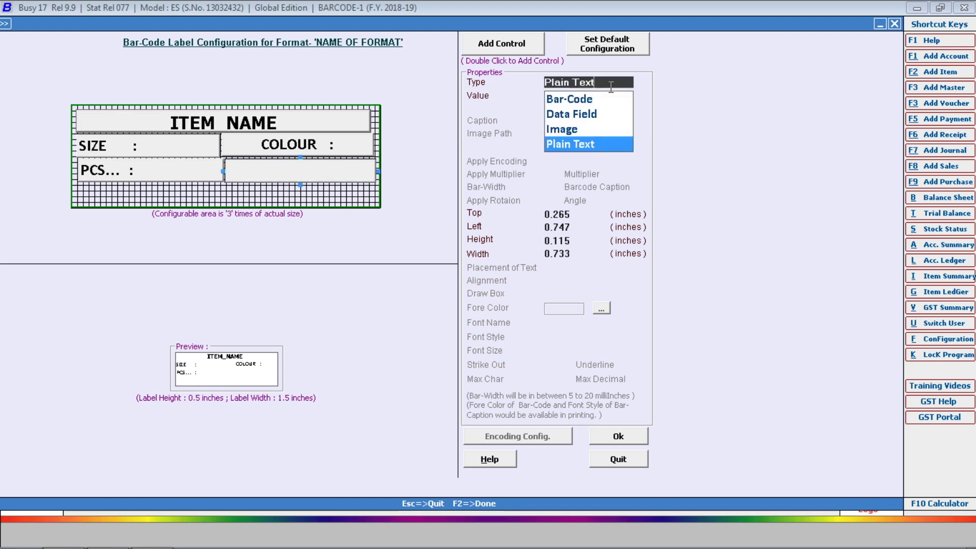
key(Up)
key(Up)
key(Return)
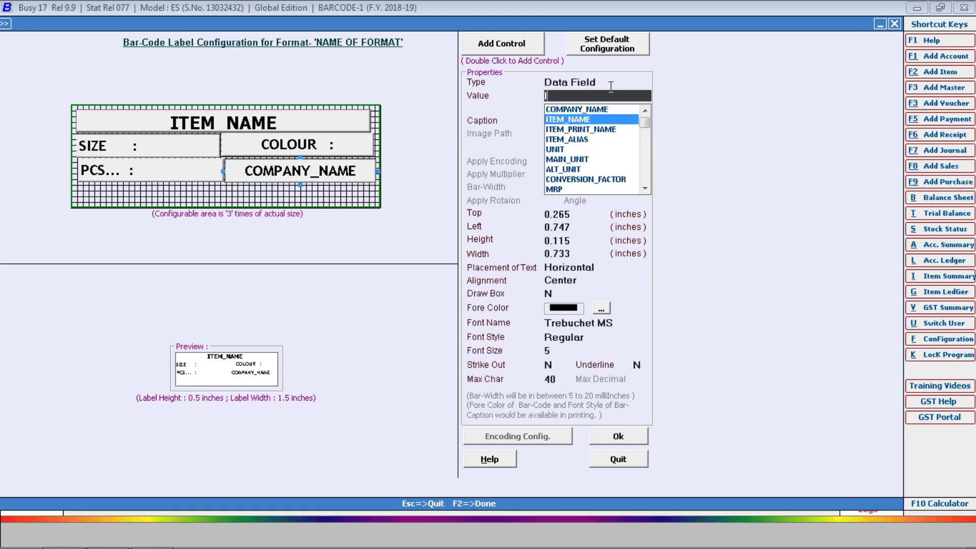
Set the value of the control beside PCS to ITEM_OPT_FIELD4
text(ITEM_O)
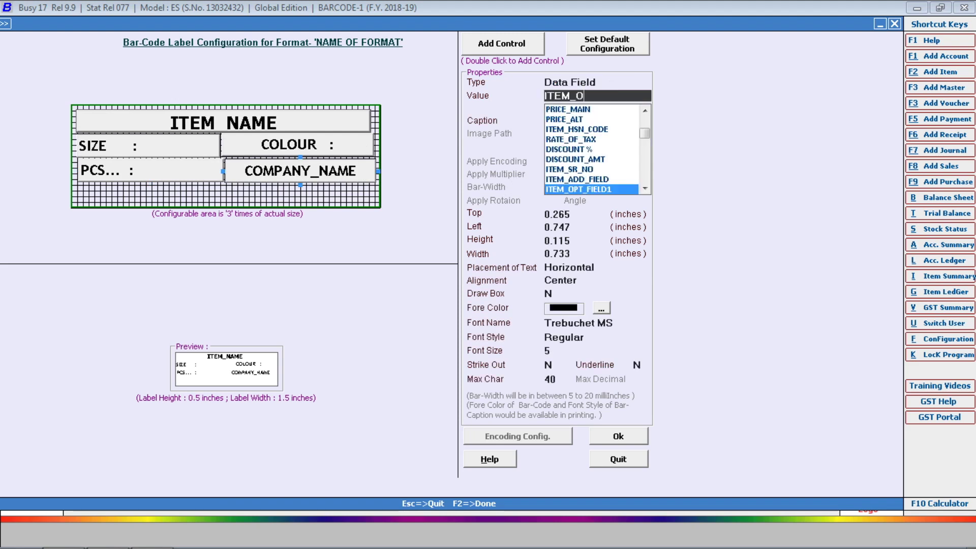
text(PT)
key(Down)
key(Down)
key(Down)
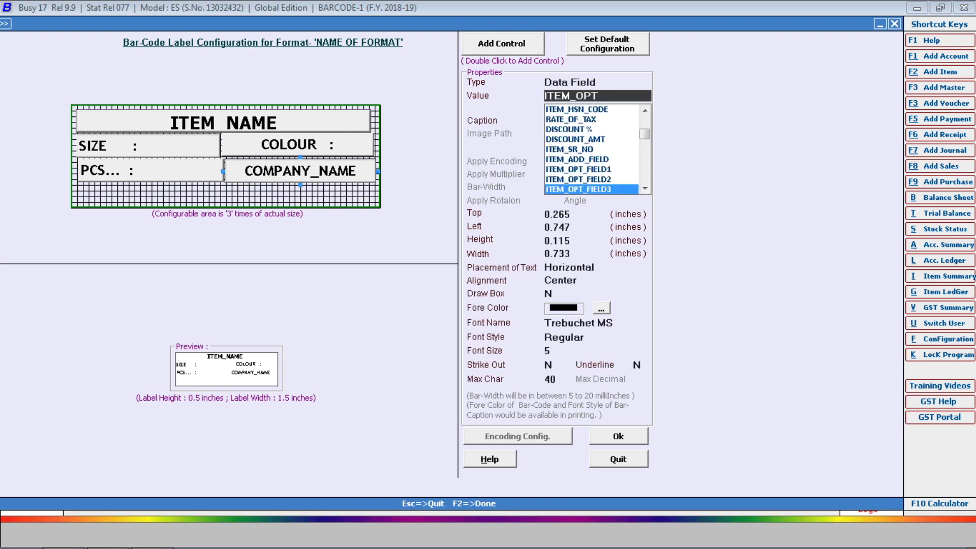
key(Return)
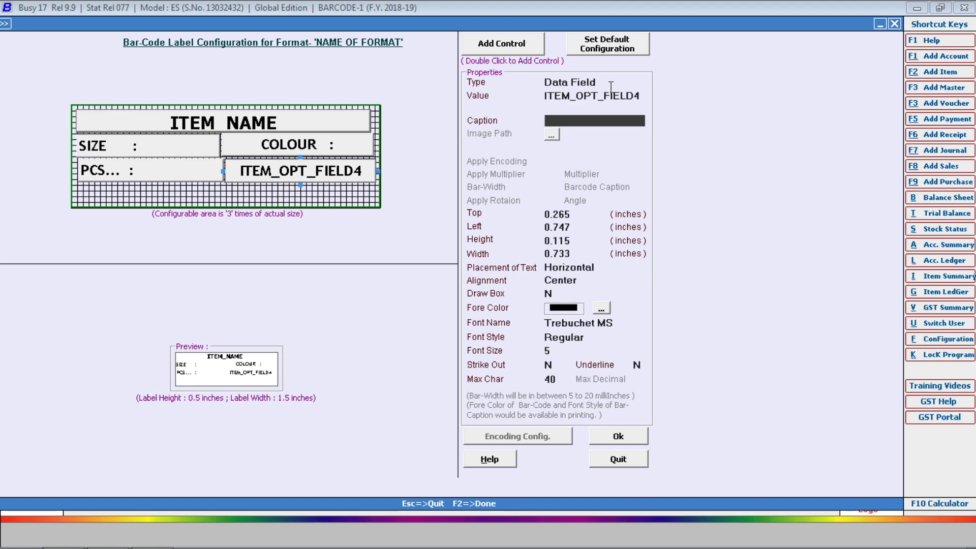
Give the ITEM_OPT_FIELD4 control the caption "S_PRICE :" and align its text left
text(S_PRICE)
key(Return)
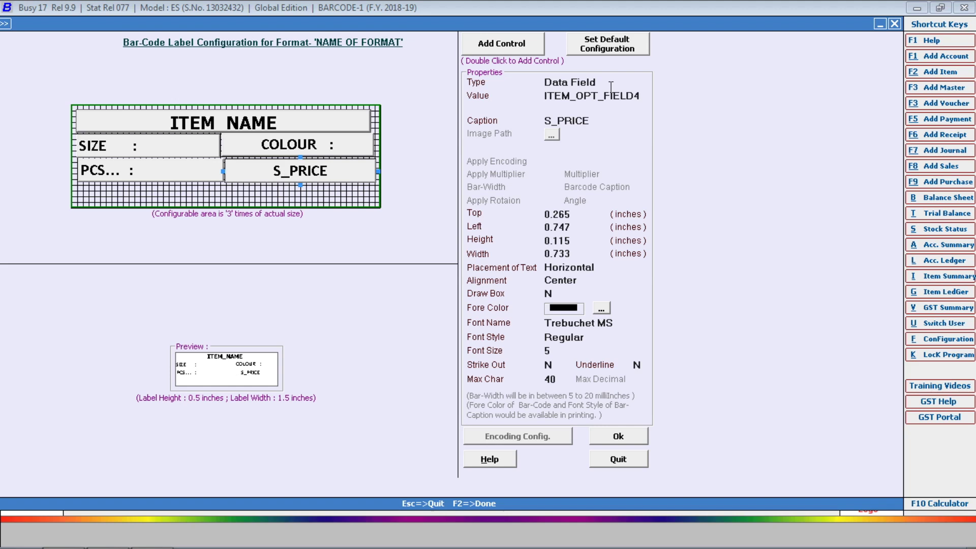
click(630, 123)
text(:)
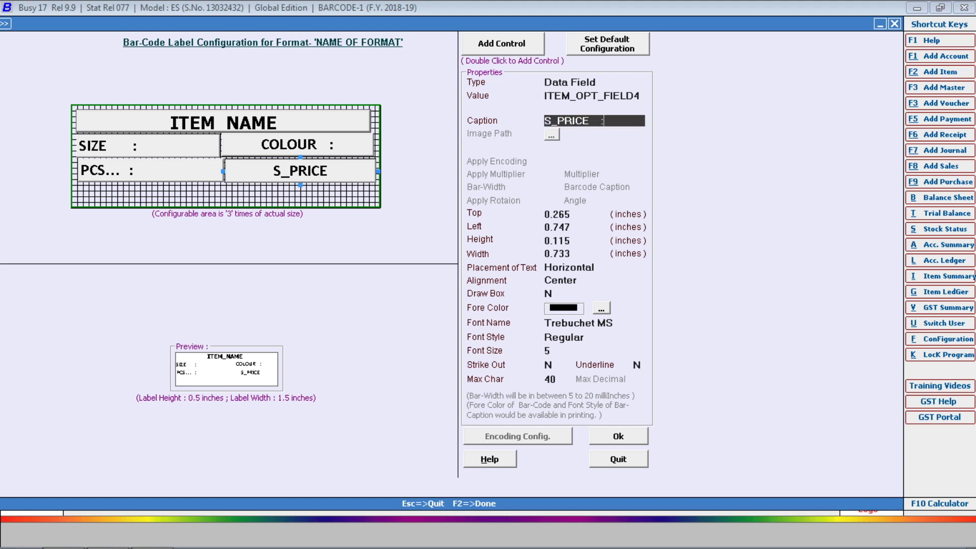
key(Return)
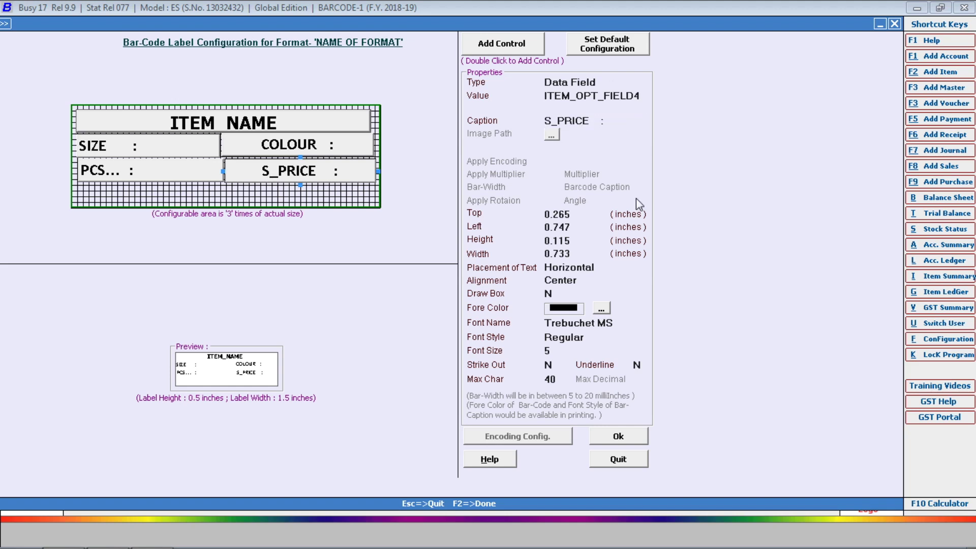
click(585, 281)
click(570, 296)
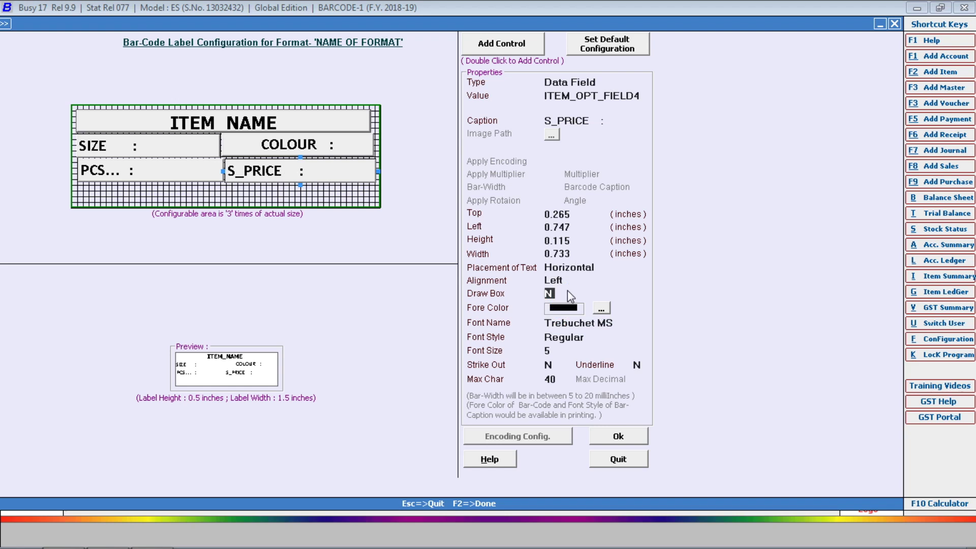
Add a control about 1.4 inches wide across the label's lowest row, and set its type to Bar-Code
click(518, 45)
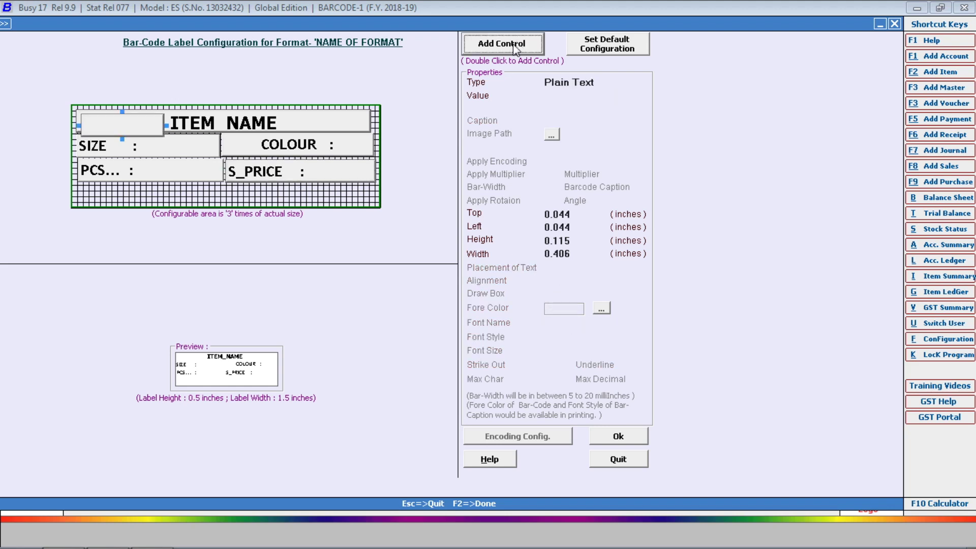
drag(106, 143, 112, 202)
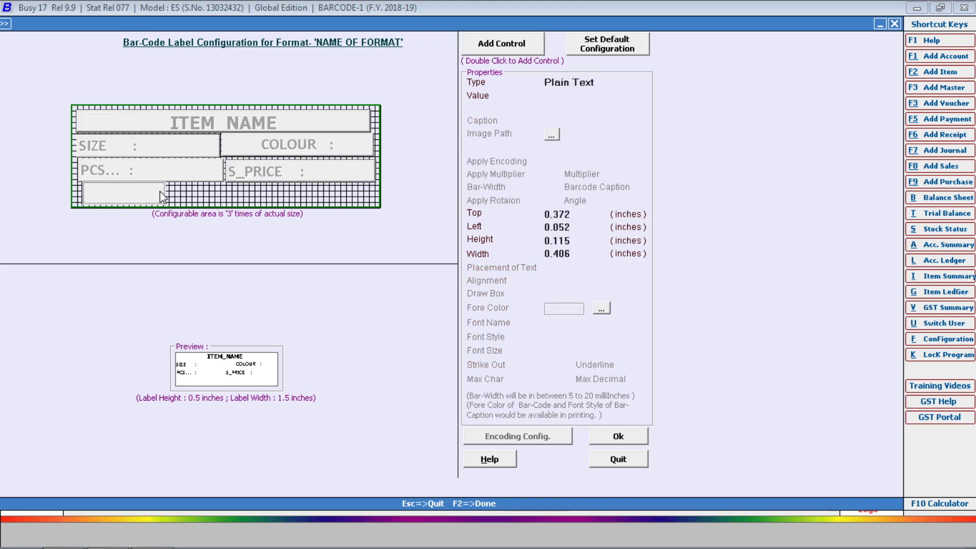
drag(168, 194, 369, 202)
click(597, 82)
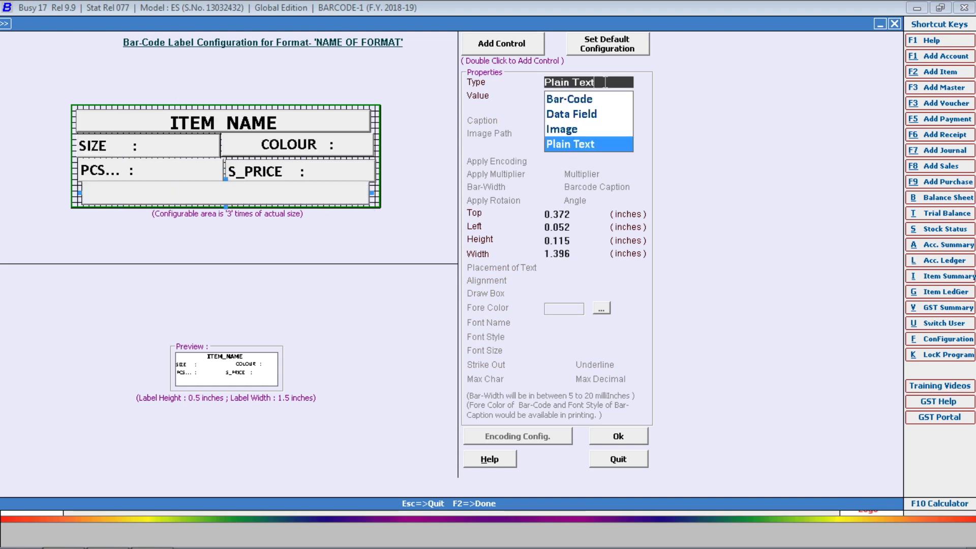
click(572, 99)
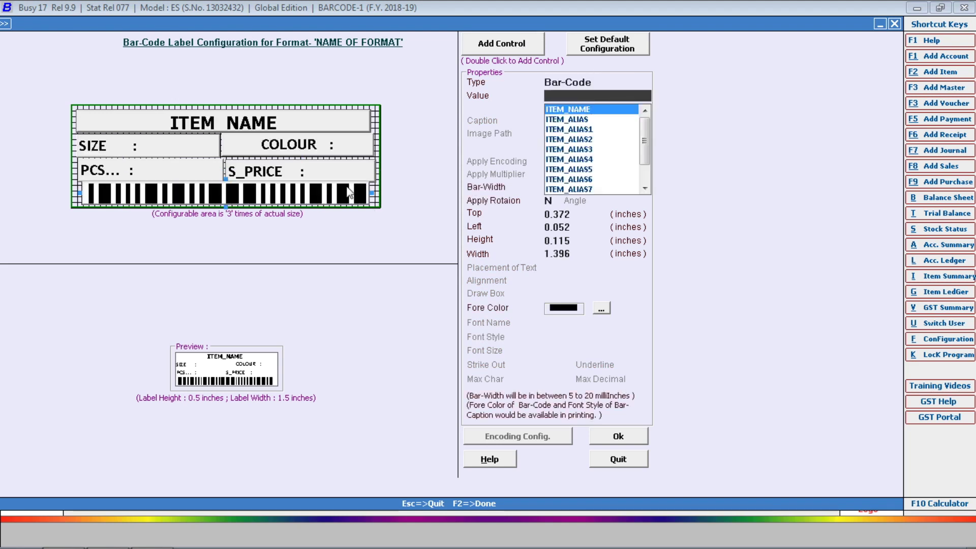
Save the bar-code label configuration and return to the item bar-code printing options
click(636, 438)
click(496, 395)
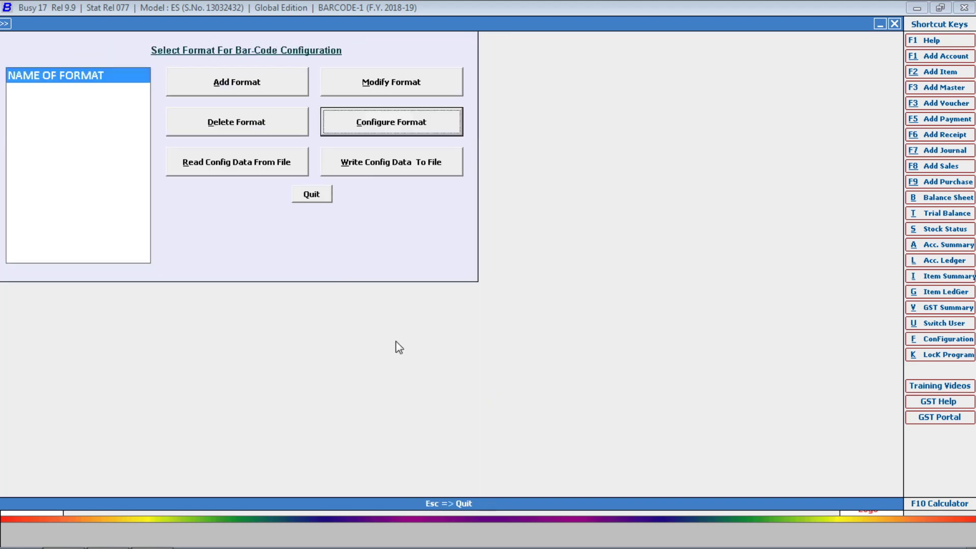
click(304, 202)
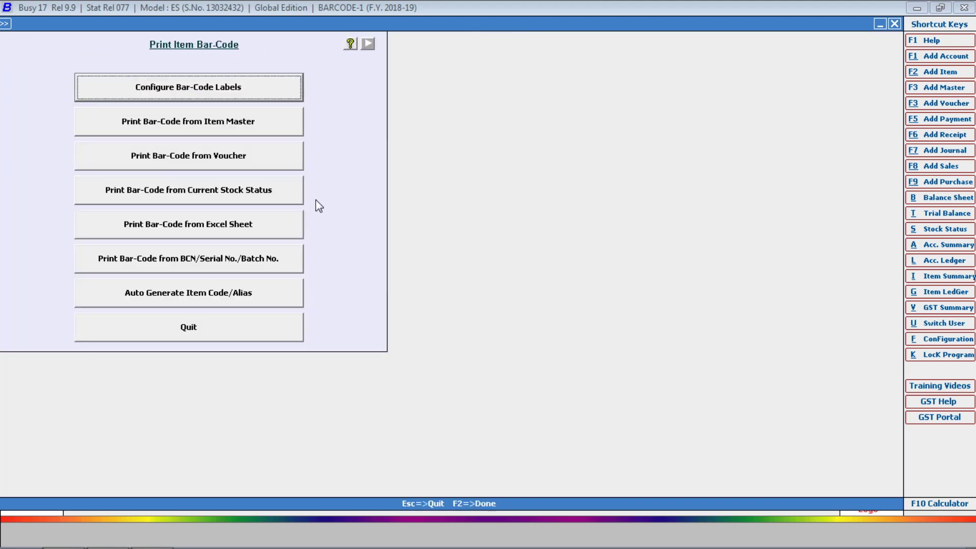
Set up bar-code printing from the item master with format NAME OF FORMAT, 1 copy, for one item
key(Down)
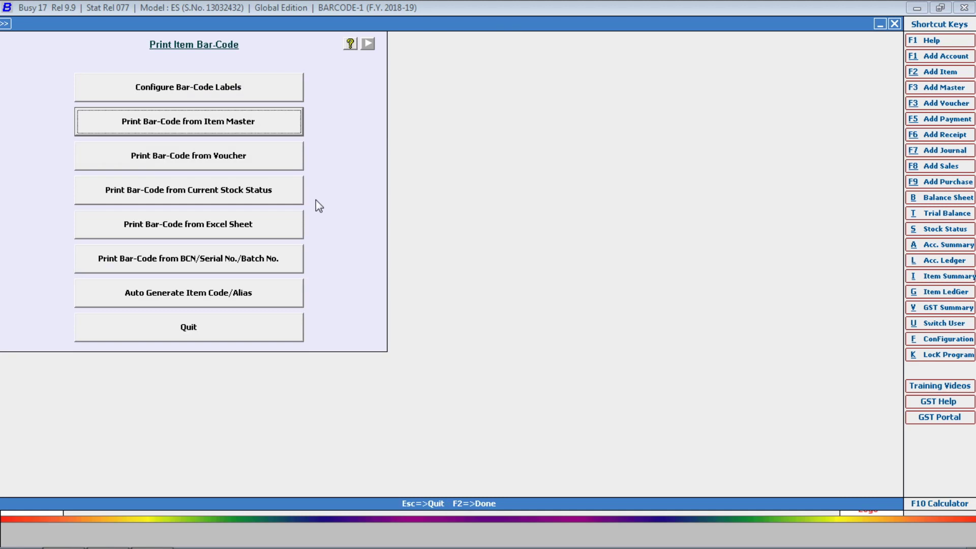
key(Return)
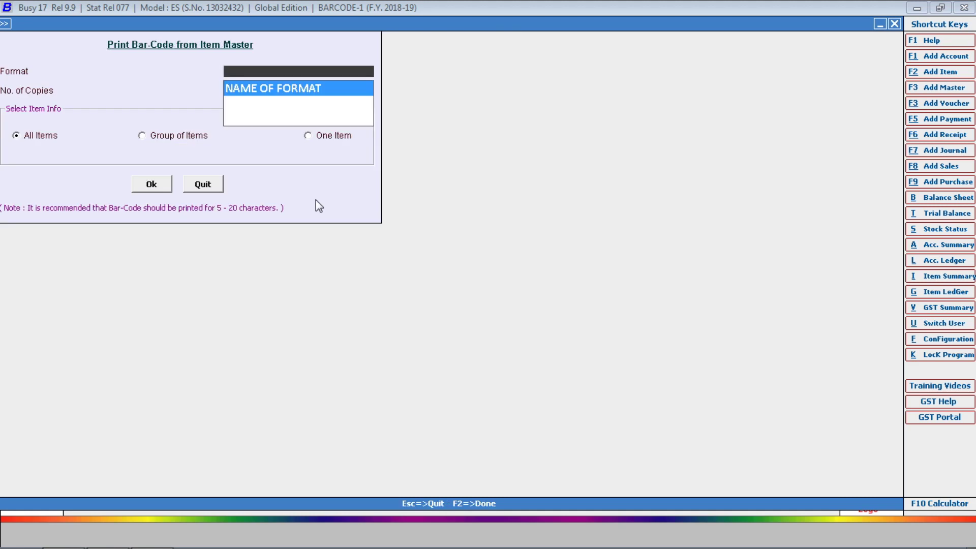
key(Return)
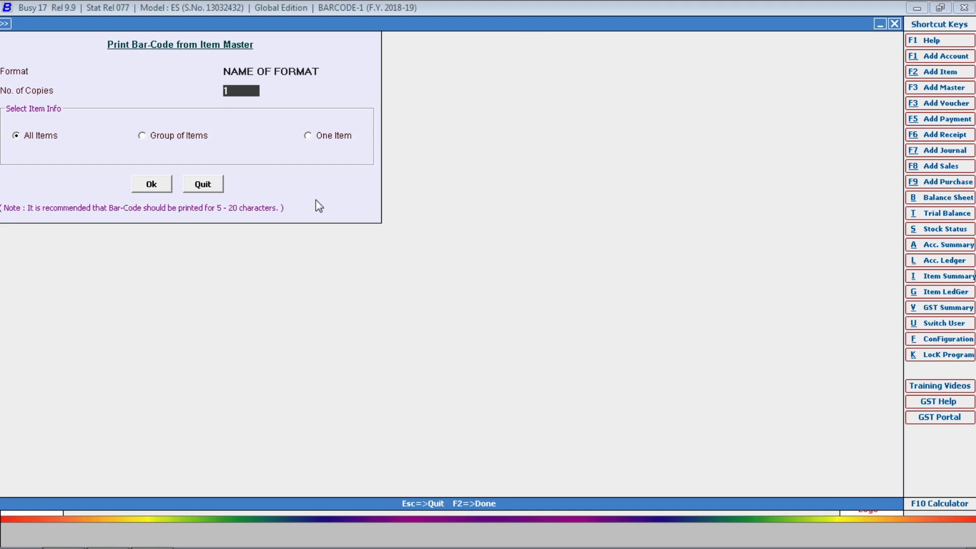
click(327, 141)
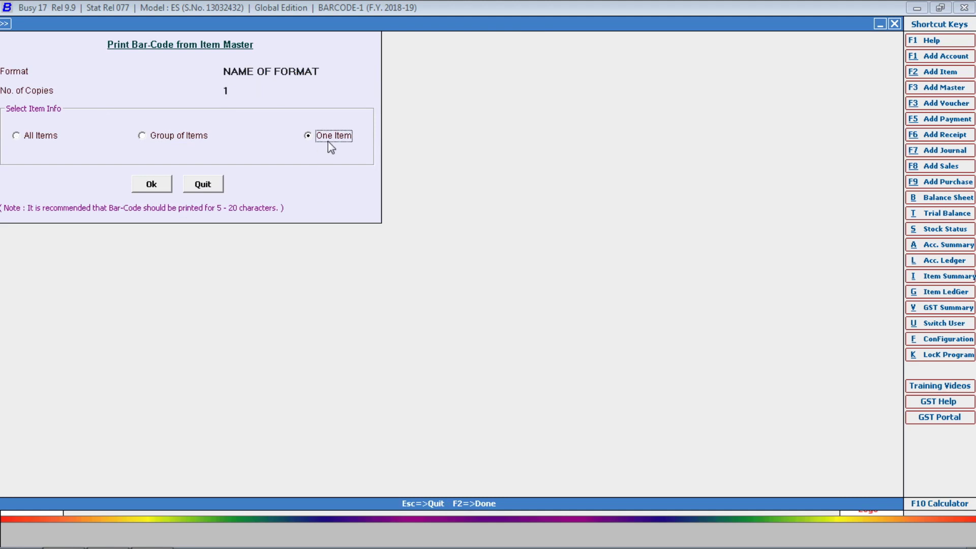
click(148, 184)
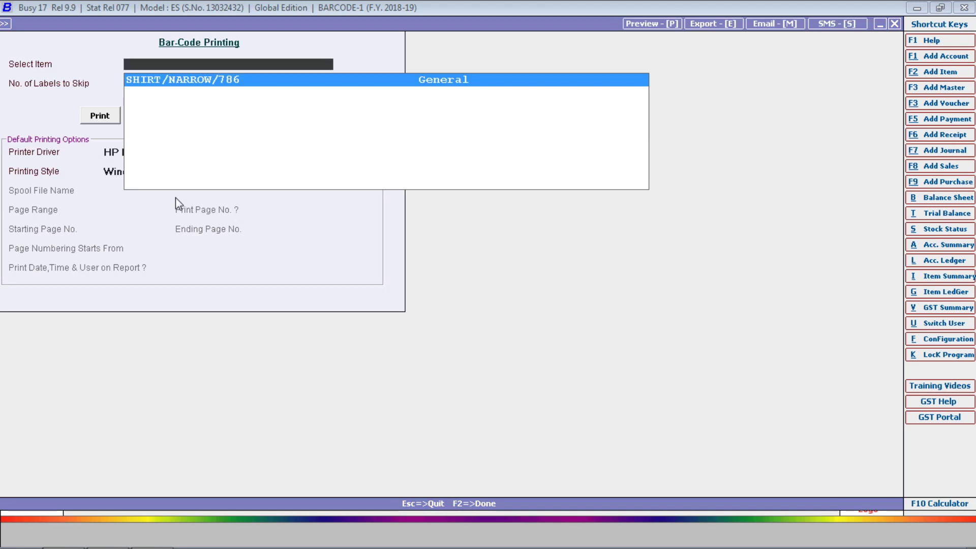
Choose the item SHIRT/NARROW/786 with 0 labels to skip, and preview its bar-code label
key(Return)
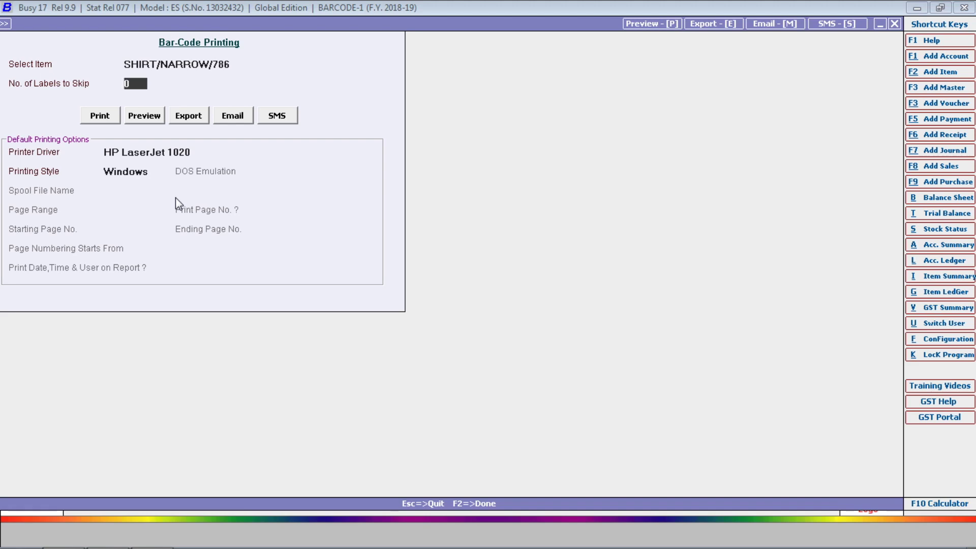
key(Return)
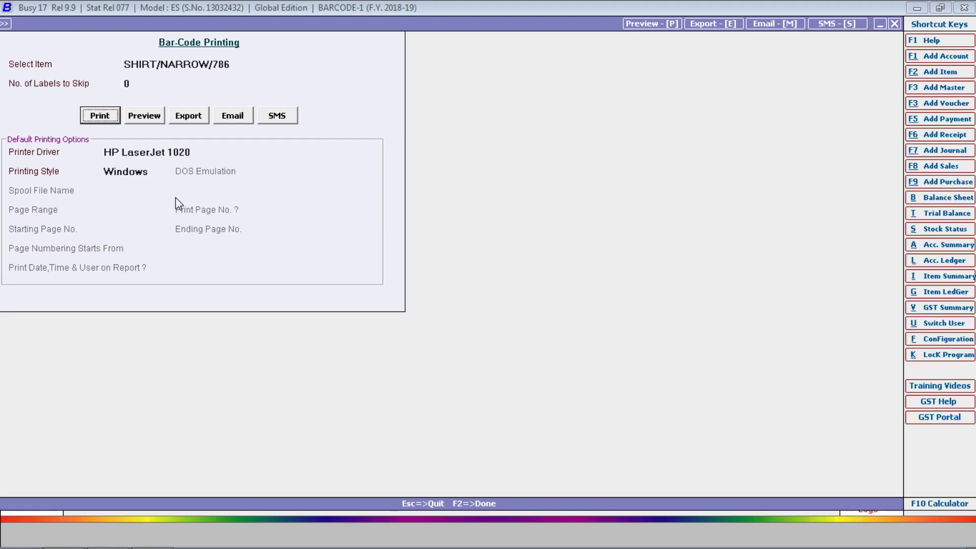
key(Right)
key(Return)
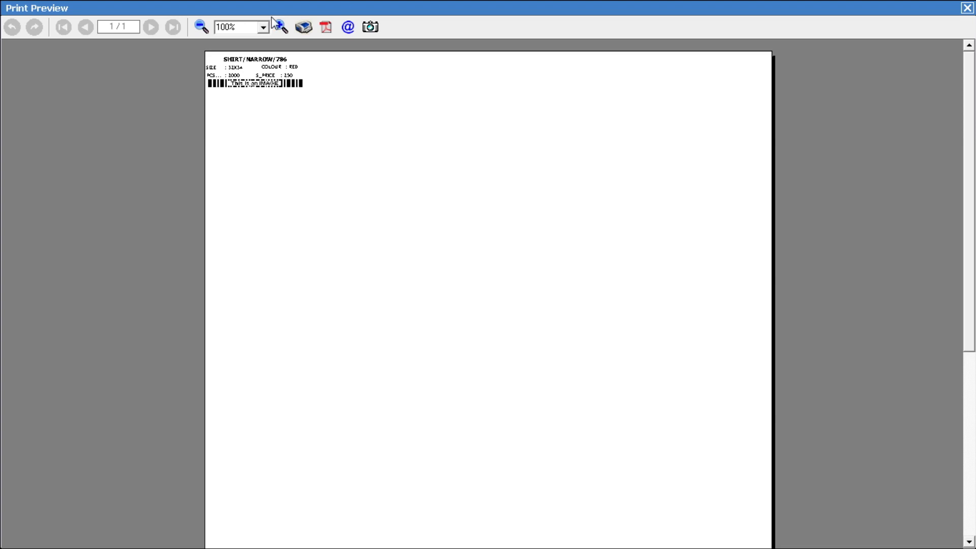
Examine the label preview at 200% zoom, and close the preview and the bar-code printing form
click(263, 27)
click(240, 115)
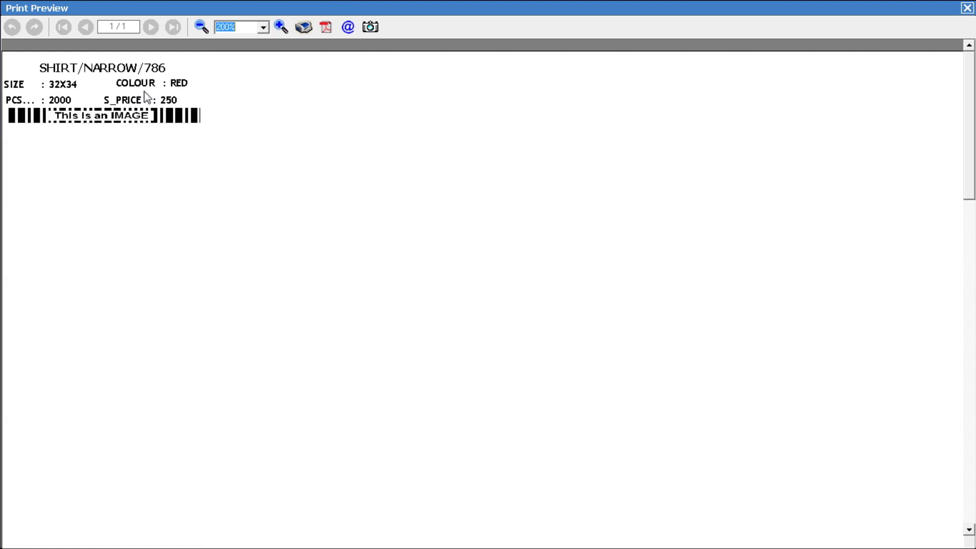
click(967, 7)
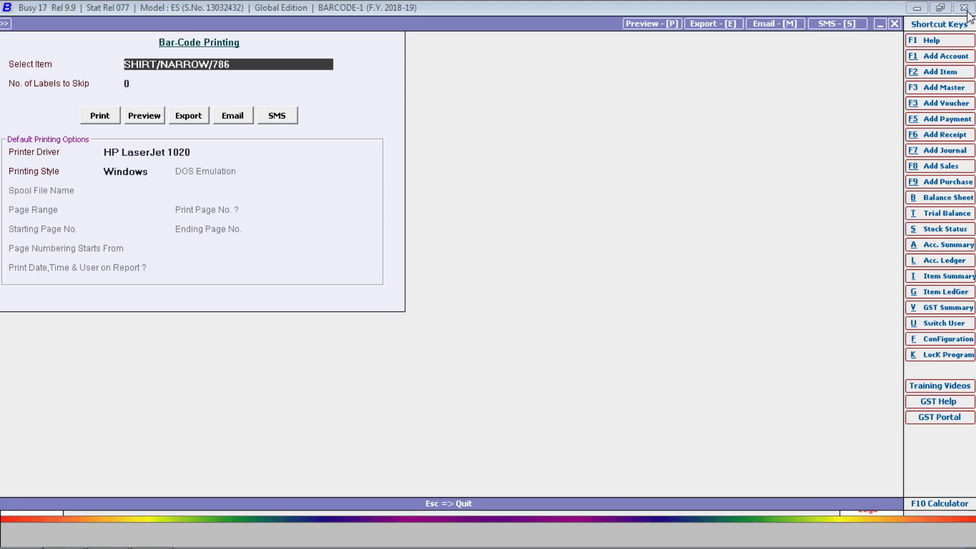
key(Escape)
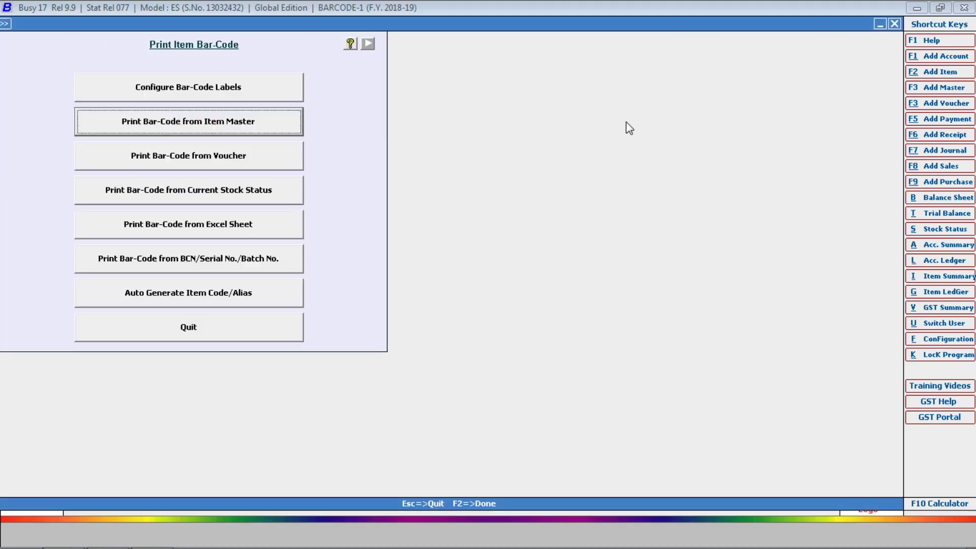
Review the label layout configured for the bar-code format NAME OF FORMAT, and close the bar-code configuration
key(Up)
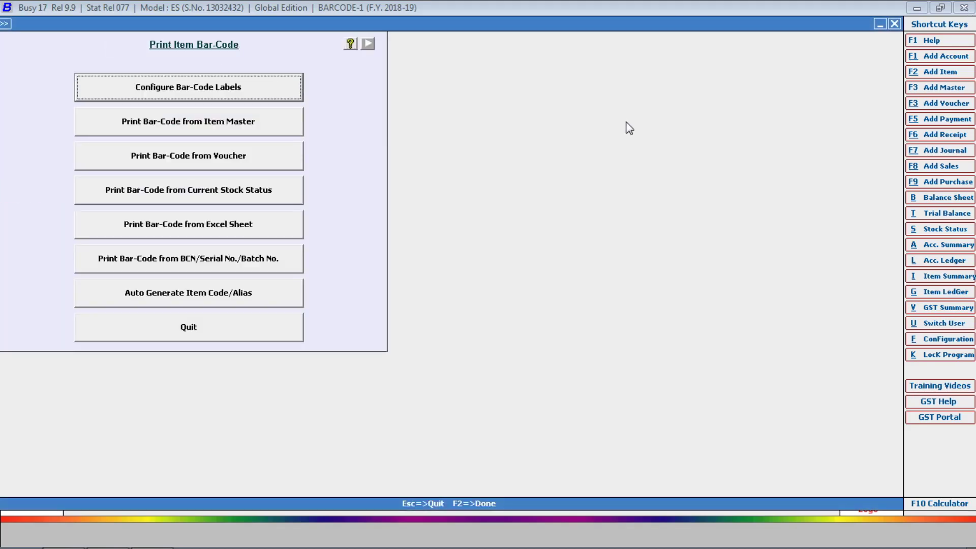
key(Return)
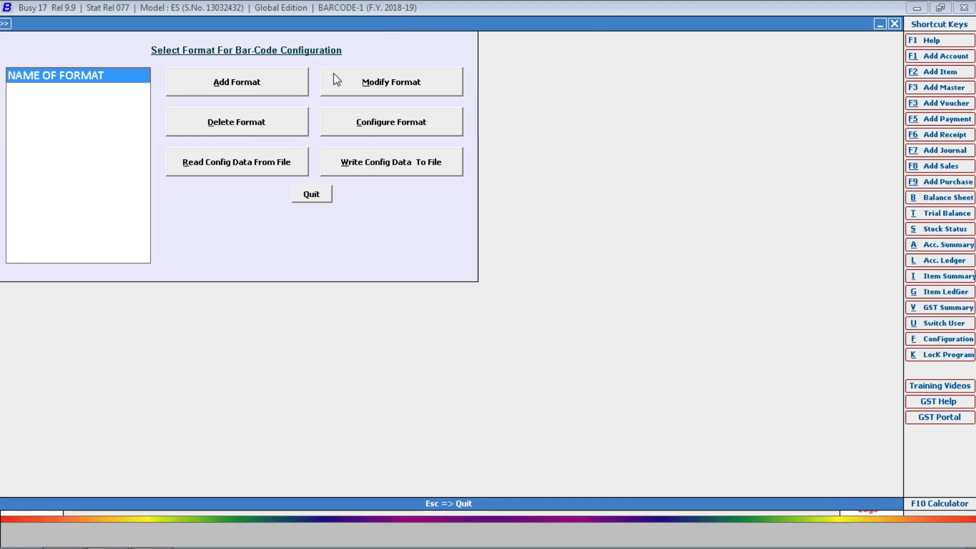
click(405, 124)
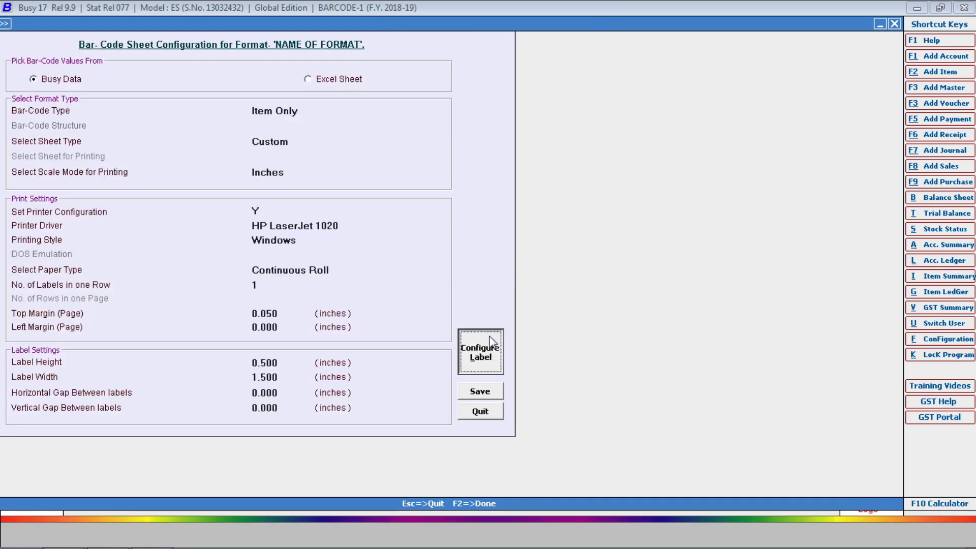
click(491, 342)
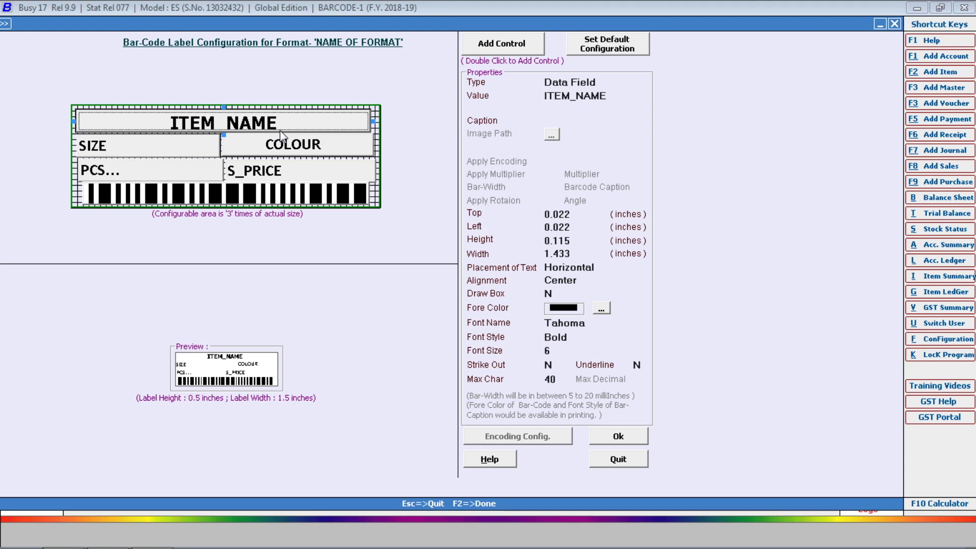
key(Escape)
key(Escape)
key(Escape)
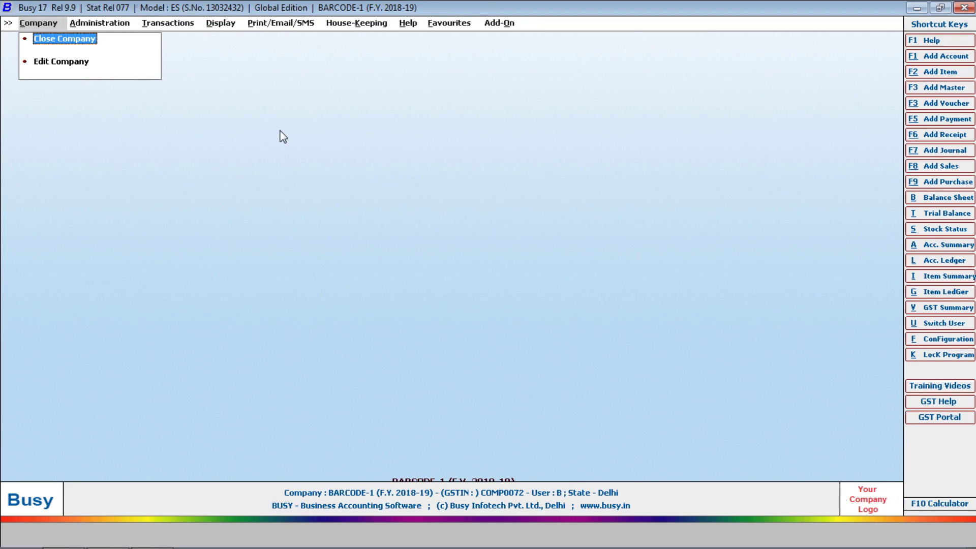
Open the voucher configuration of the Purchase voucher series Main
key(Down)
key(Right)
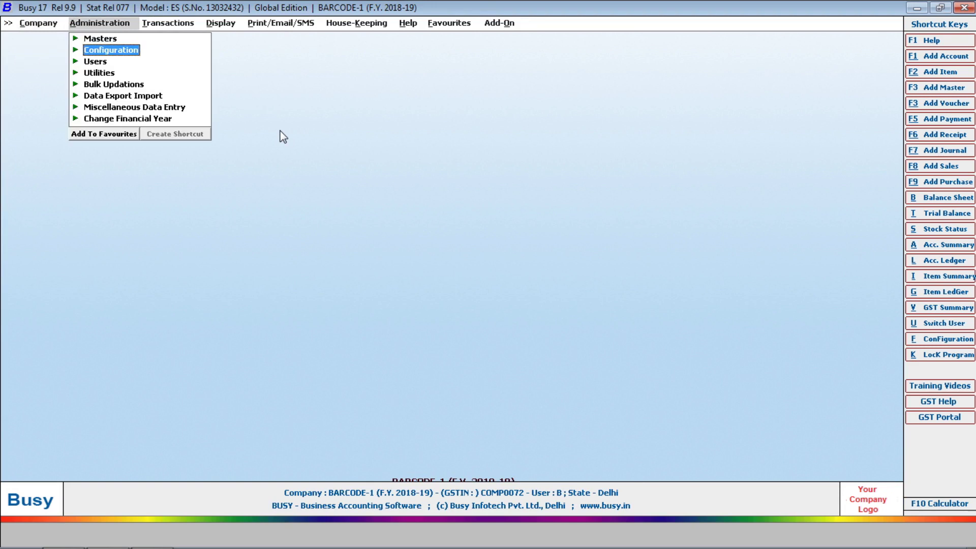
key(Return)
key(Down)
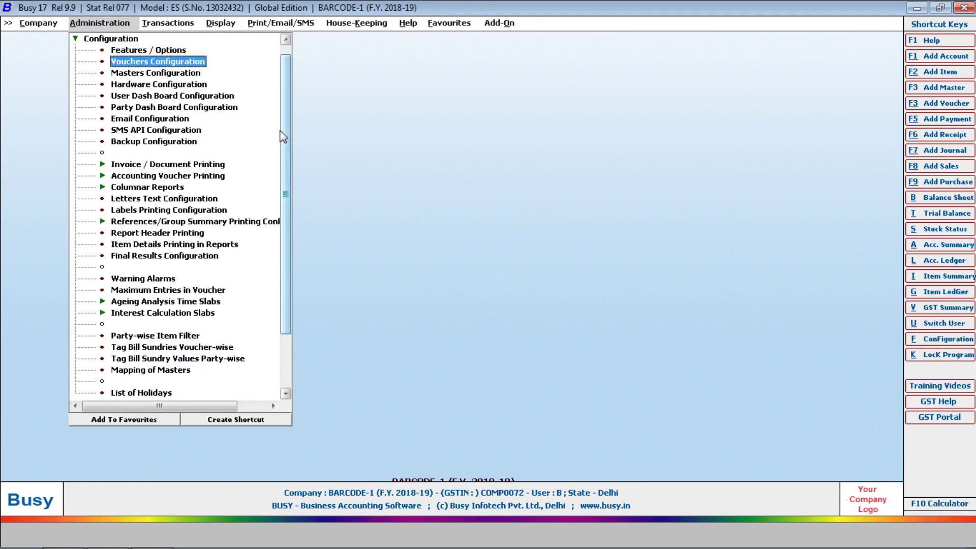
key(Return)
key(Down)
key(Up)
key(Right)
key(Down)
key(Down)
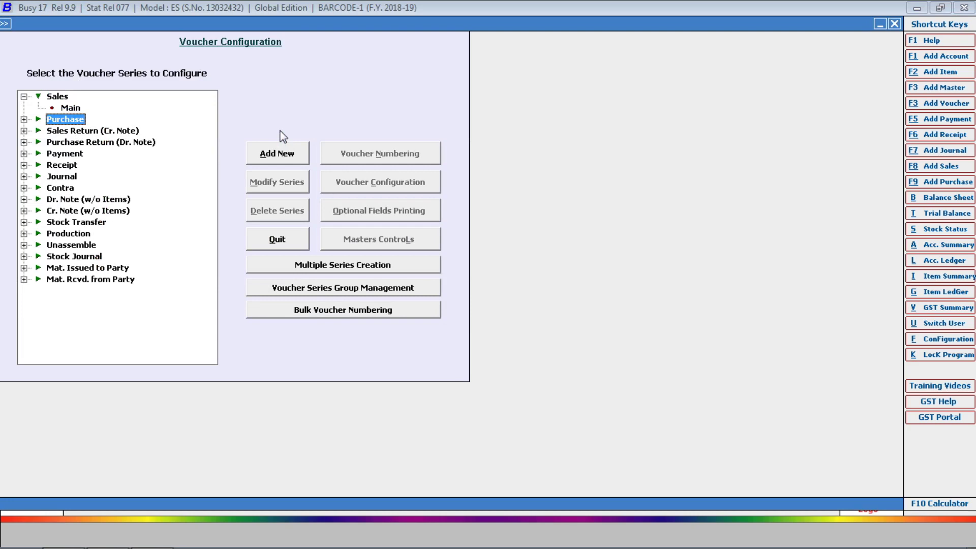
key(Right)
key(Down)
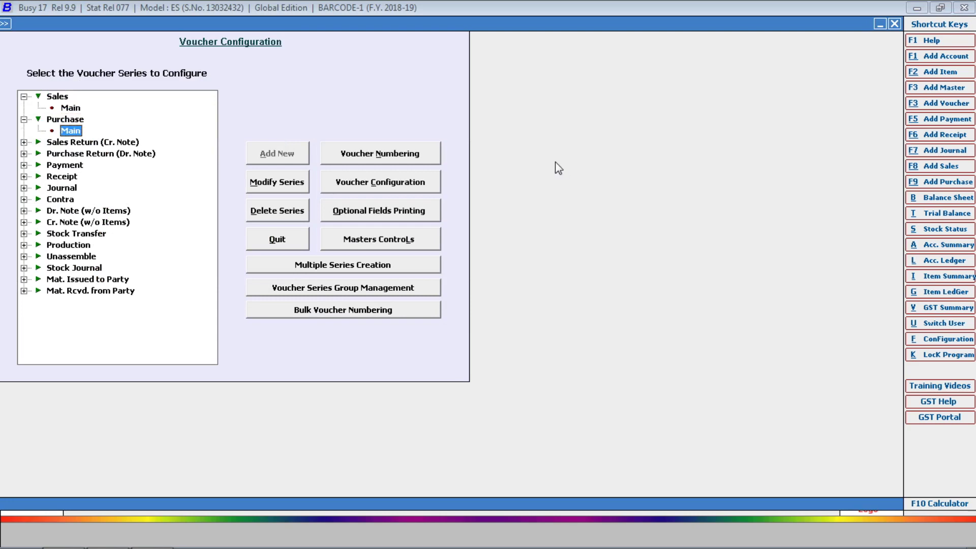
click(410, 192)
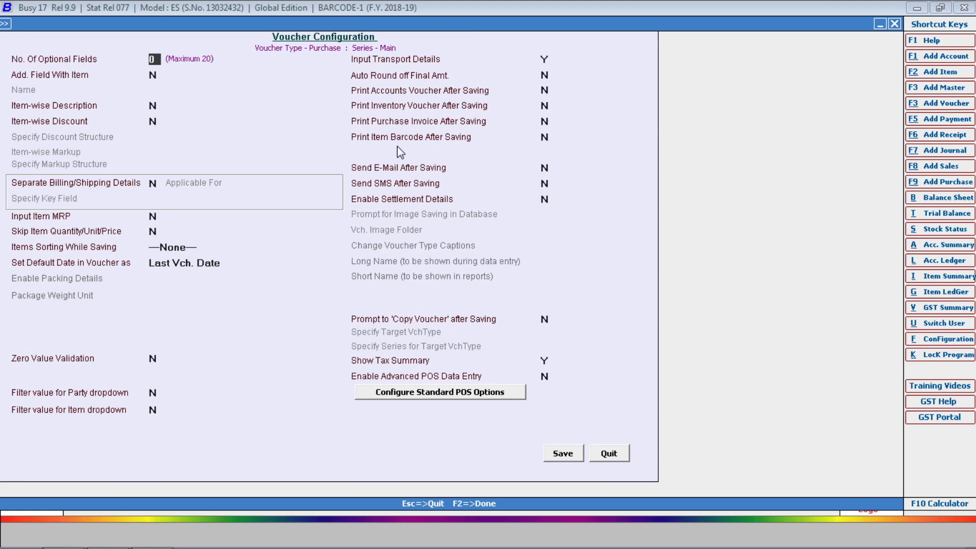
Set Print Item Barcode After Saving to Y for the Purchase series Main, save it, and leave the voucher configuration
click(553, 138)
text(Y)
key(F2)
key(Return)
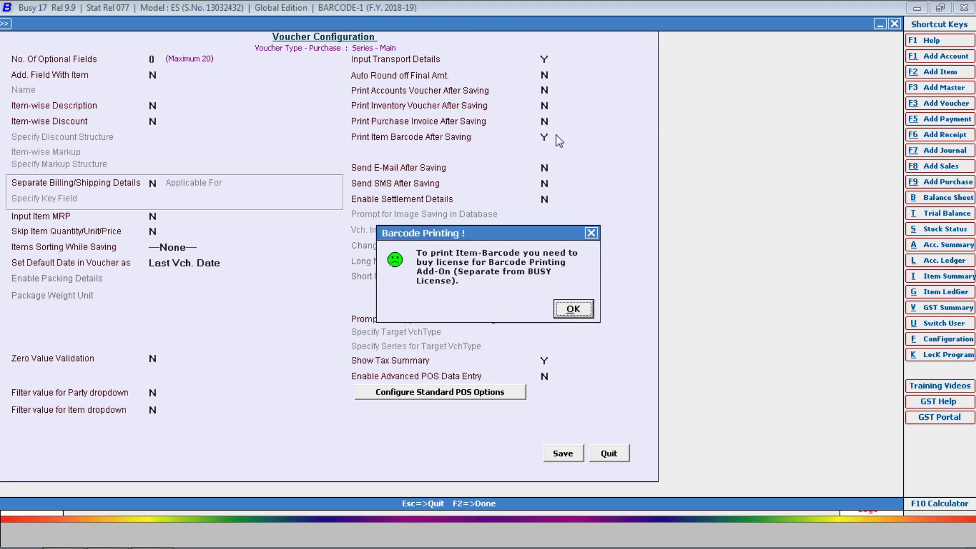
key(Return)
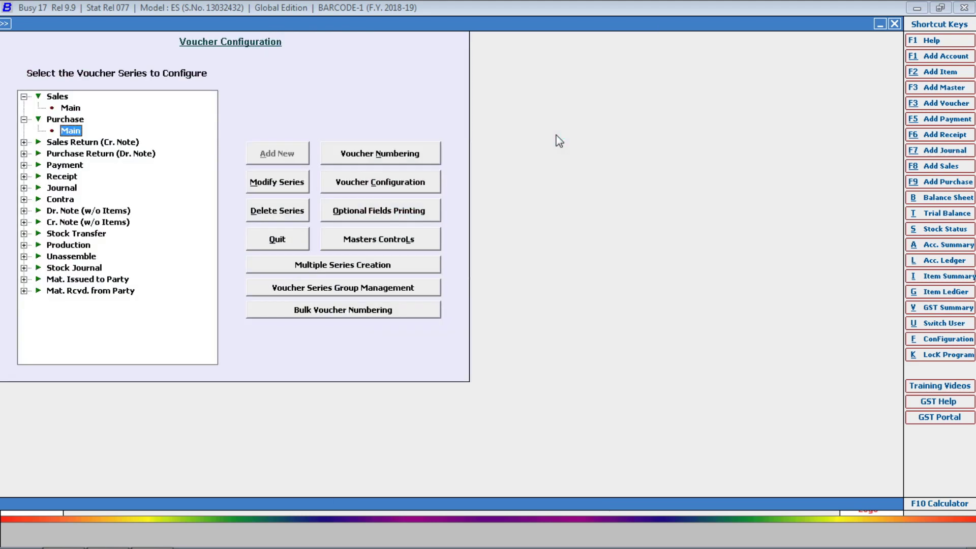
key(Escape)
key(Escape)
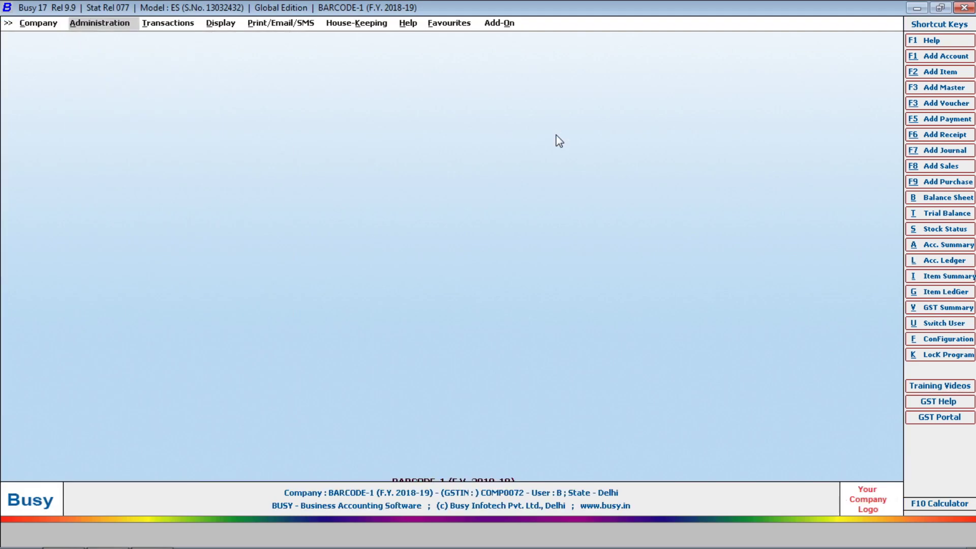
Reopen the Purchase Main voucher configuration to check the Print Item Barcode After Saving option, and save it again
key(Return)
key(Return)
key(Down)
key(Down)
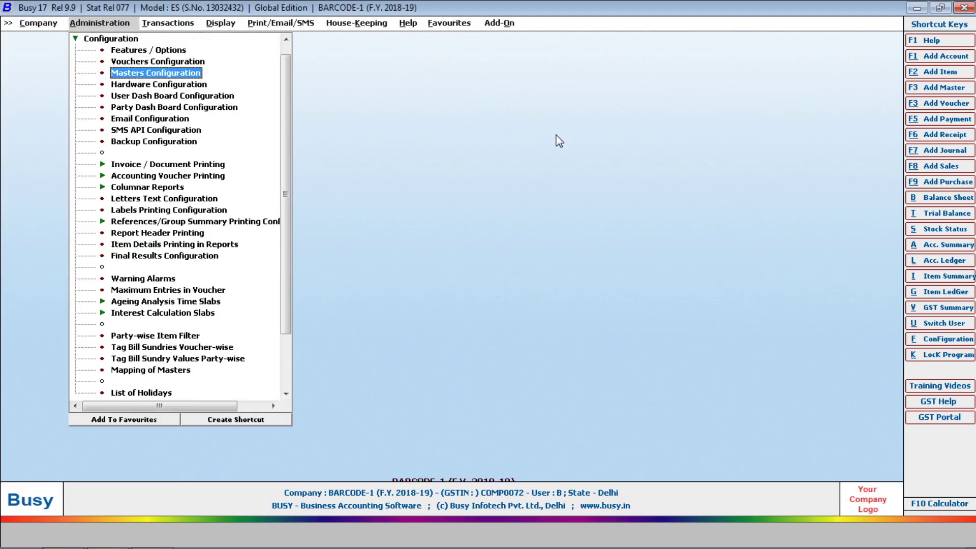
key(Up)
key(Return)
key(Down)
key(Right)
key(Down)
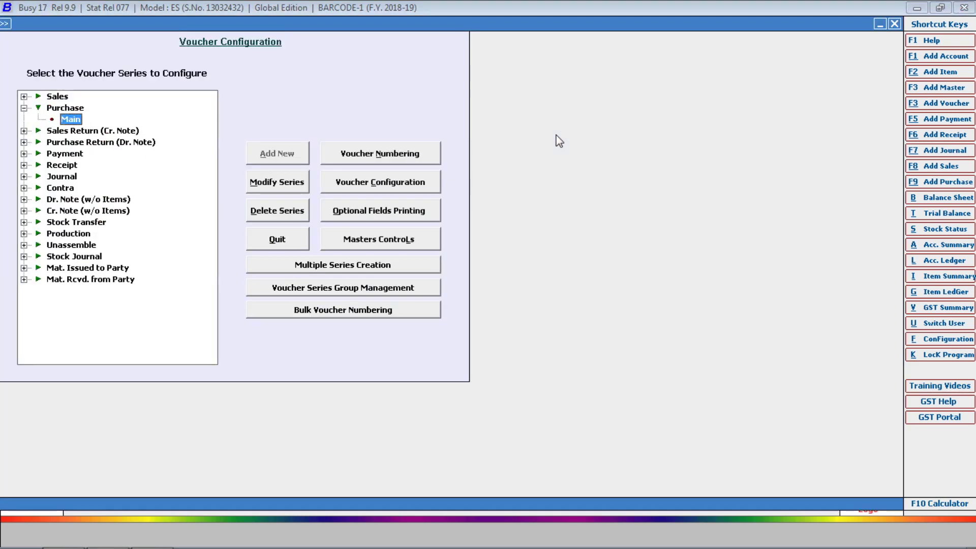
click(421, 190)
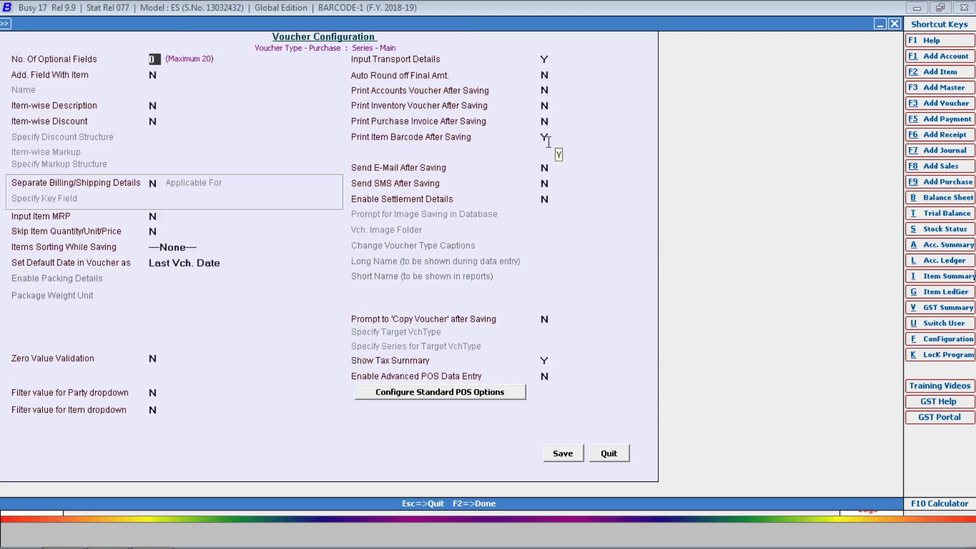
click(559, 452)
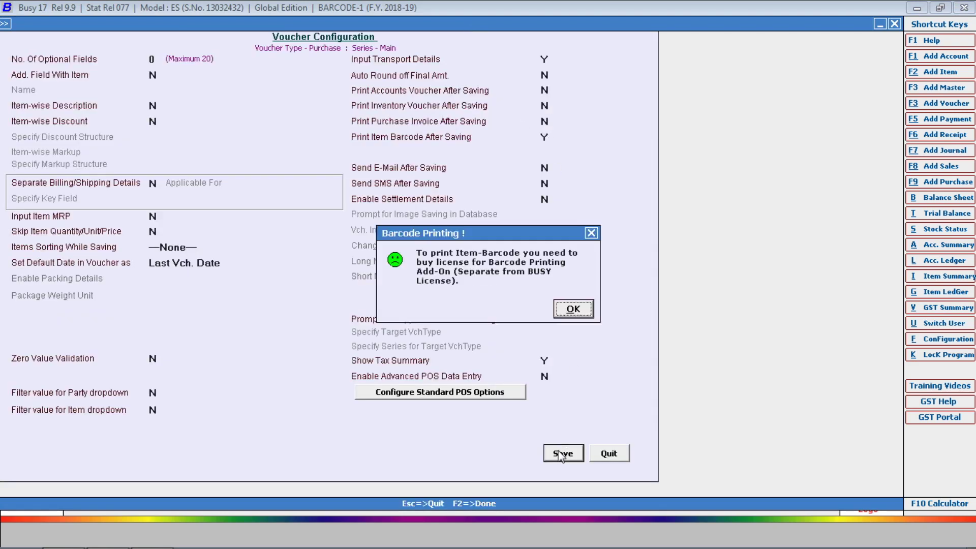
key(Return)
key(Escape)
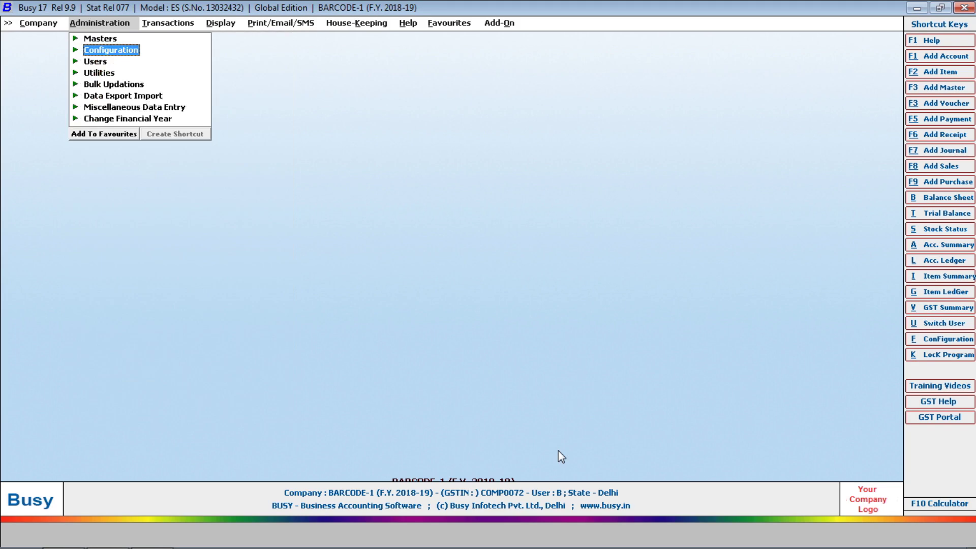
Start a new purchase voucher, enter the voucher number, and choose the purchase type L/GST-18%
key(Right)
key(Down)
key(Right)
key(Return)
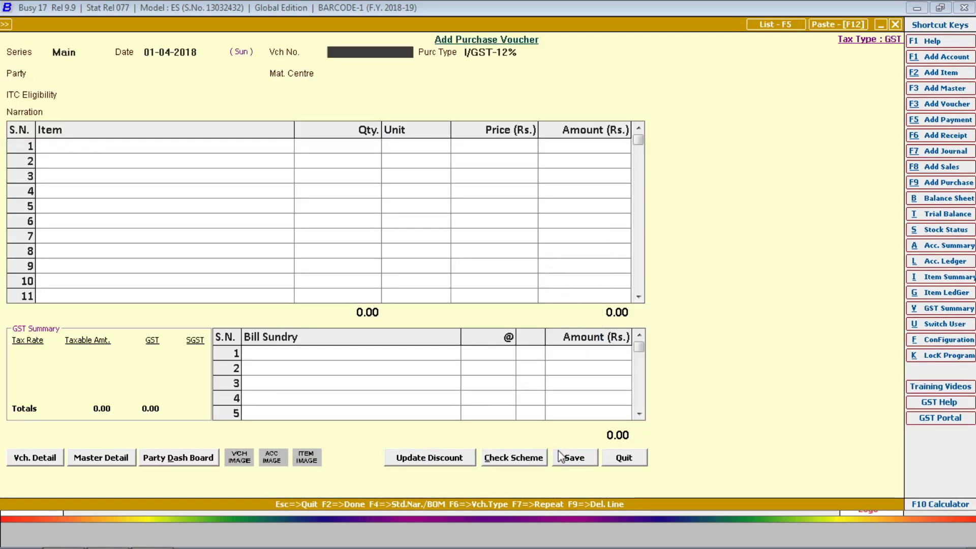
key(Return)
text(l)
key(Return)
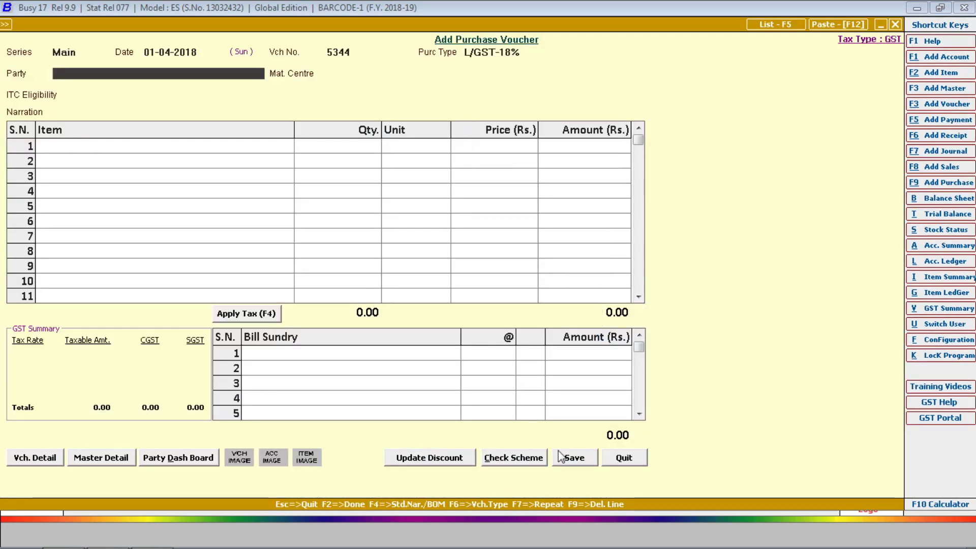
Fill in the party Busy Infotech Pvt. Ltd., material centre Main Store, and ITC eligibility Input Goods/Services, leaving the narration blank
key(space)
key(Return)
key(space)
key(Return)
key(Return)
key(Return)
Add the item SHIRT/NARROW/786 to the purchase voucher with a quantity of 10 Pcs. at a price of 200.00
key(space)
key(Return)
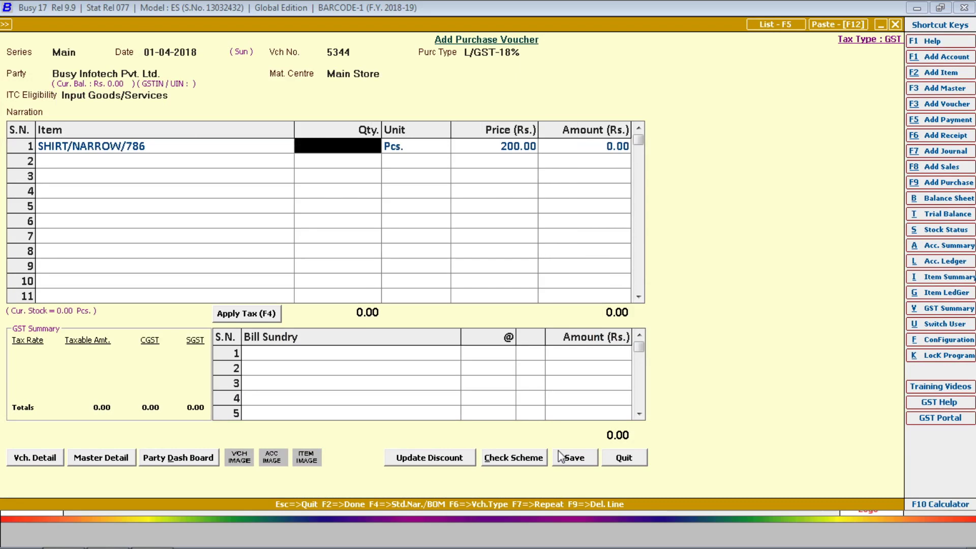
text(10)
key(Return)
key(Return)
key(Return)
key(Return)
key(Return)
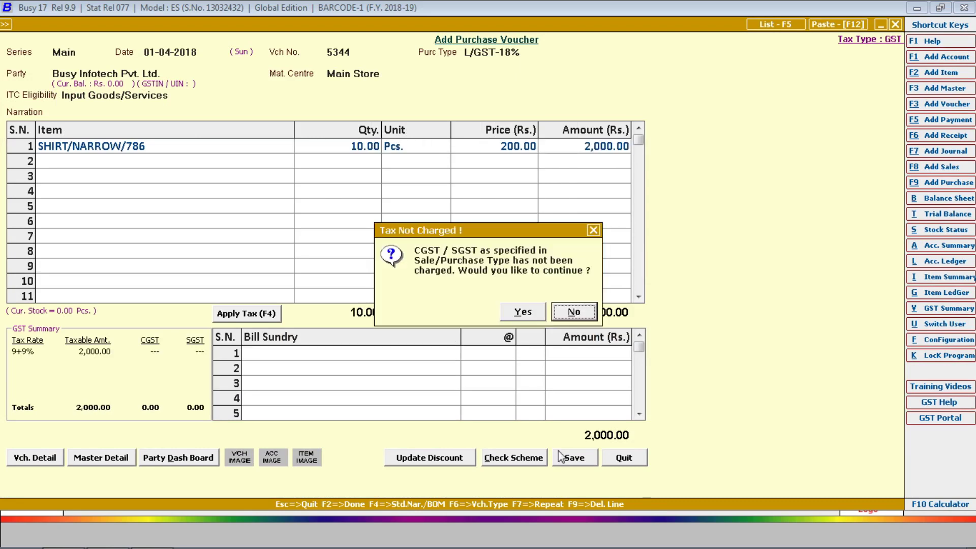
Save the purchase voucher without charging CGST/SGST, accepting the purchase bill details for GST reporting
key(Return)
key(Return)
key(Left)
key(Return)
key(Return)
key(Return)
key(Return)
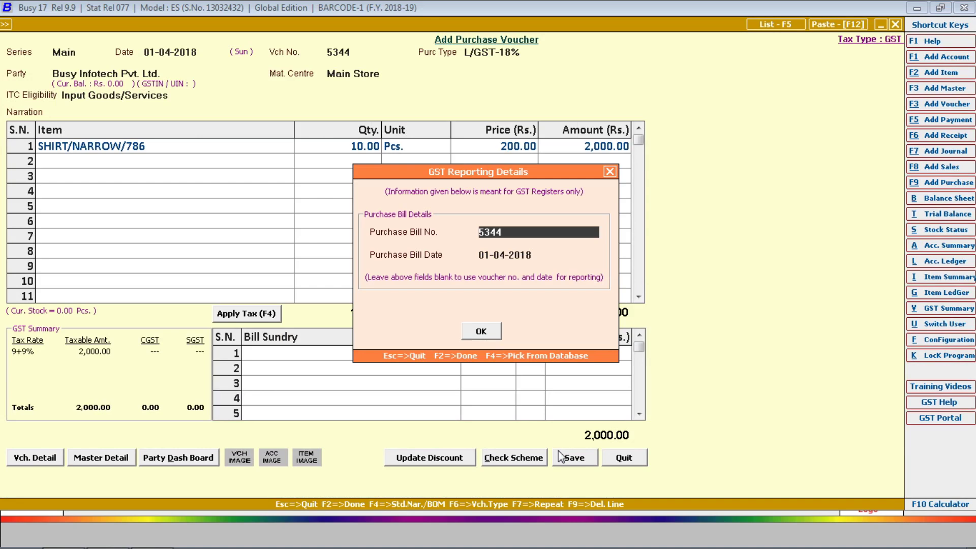
key(Return)
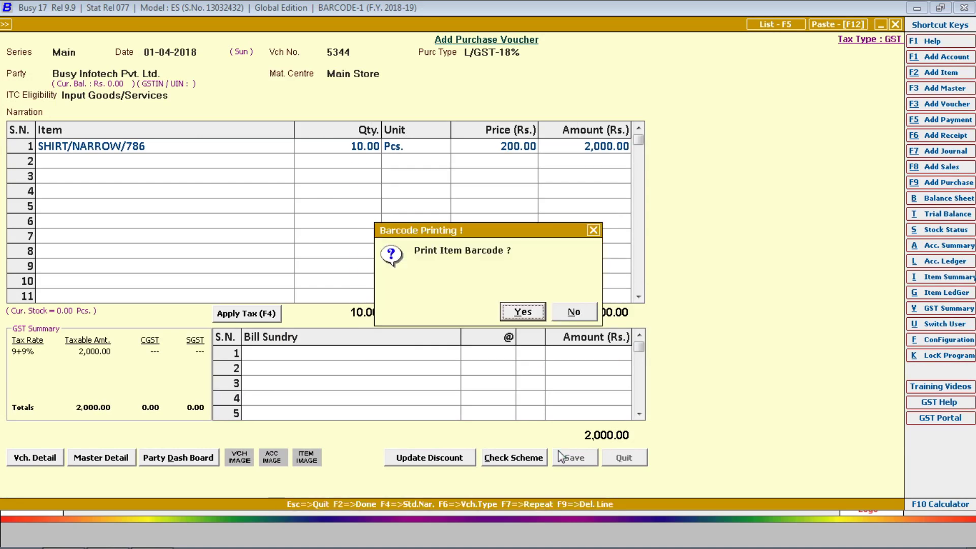
Set up bar-code printing from the saved voucher with format NAME OF FORMAT, 1 copy, and 0 labels to skip
key(Return)
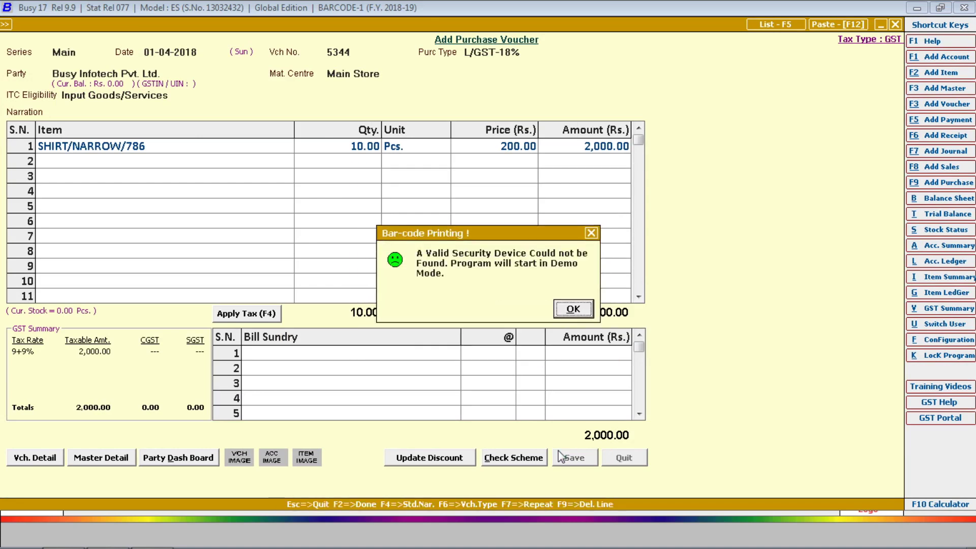
key(Return)
key(Return)
key(Return)
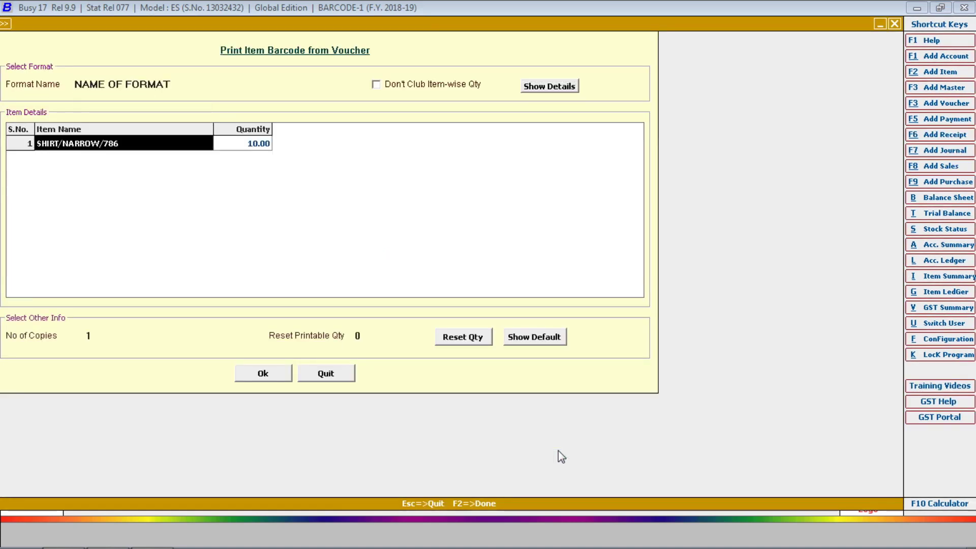
key(Return)
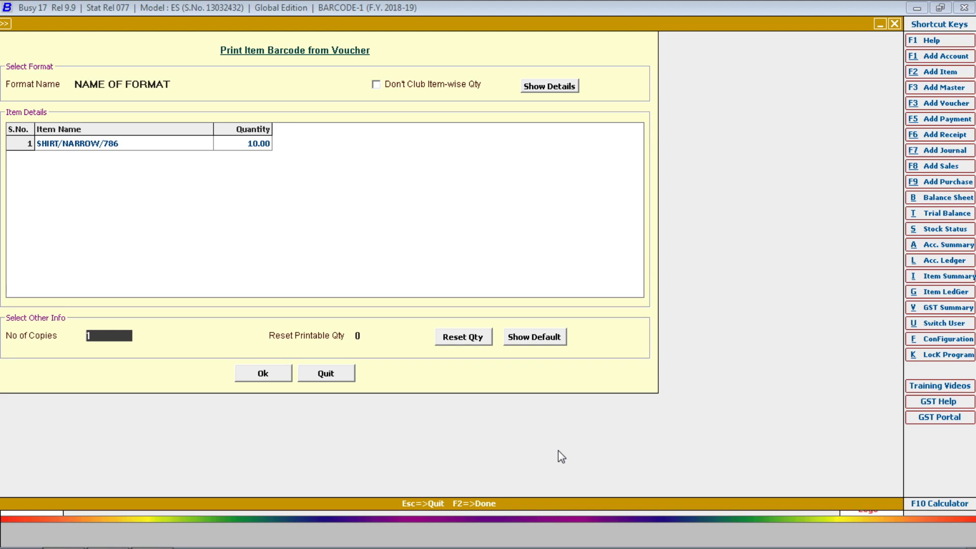
key(Return)
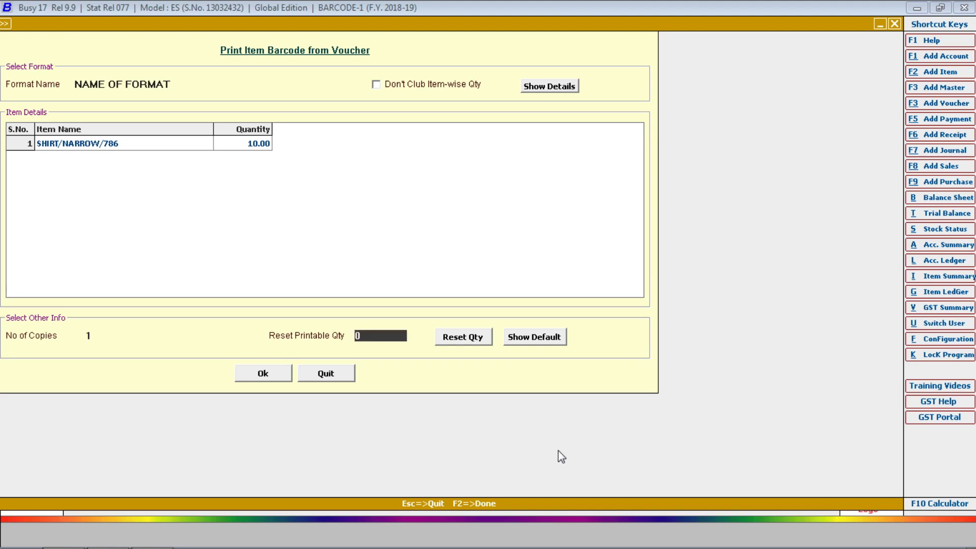
key(Return)
key(Return)
key(Return)
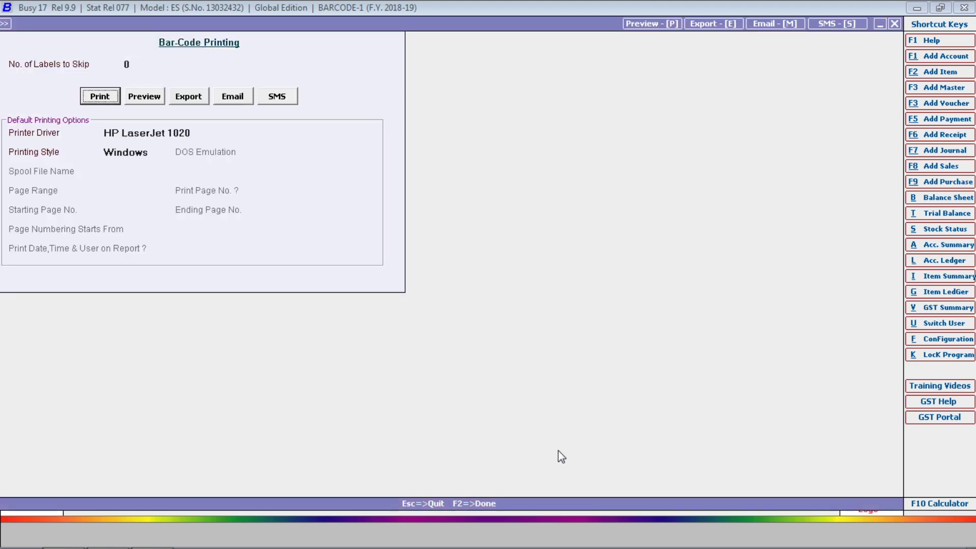
Preview the voucher's bar-code labels, page through to page 5, and close the preview and the printing form
key(Right)
key(Return)
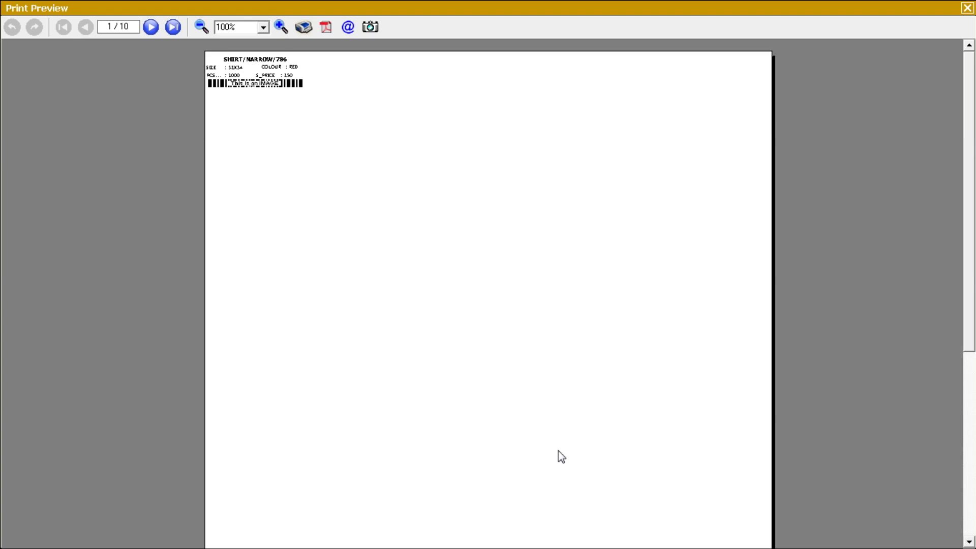
click(155, 31)
click(154, 32)
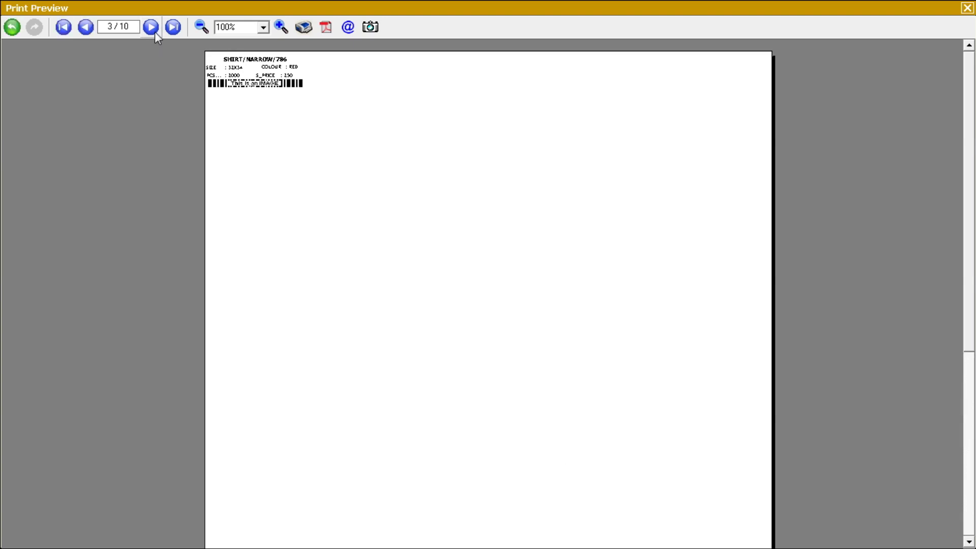
click(154, 32)
click(154, 32)
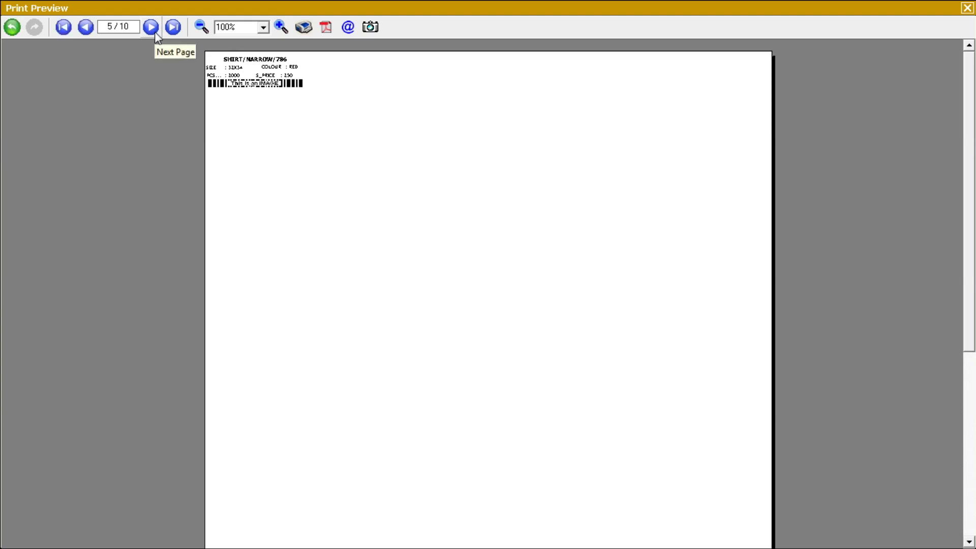
key(Escape)
key(Escape)
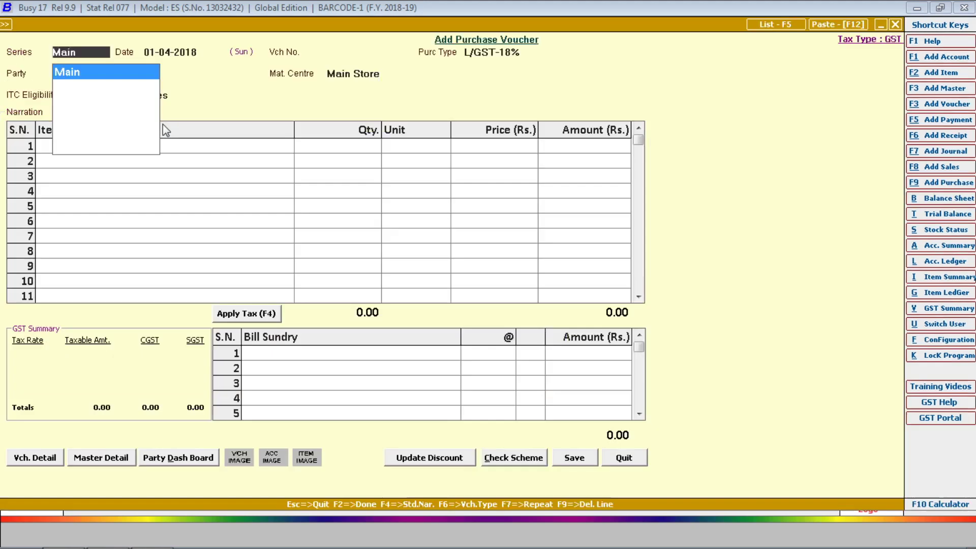
Leave the blank purchase voucher and open the format selection for bar-code label configuration
key(Escape)
key(Escape)
key(Escape)
key(Right)
key(Right)
key(Right)
key(Right)
key(Right)
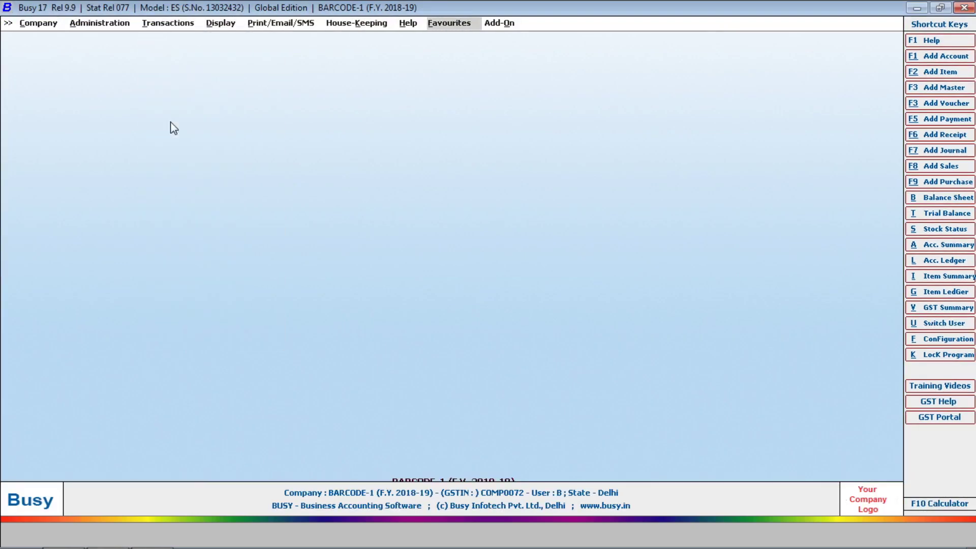
key(Right)
key(Return)
key(Return)
key(Return)
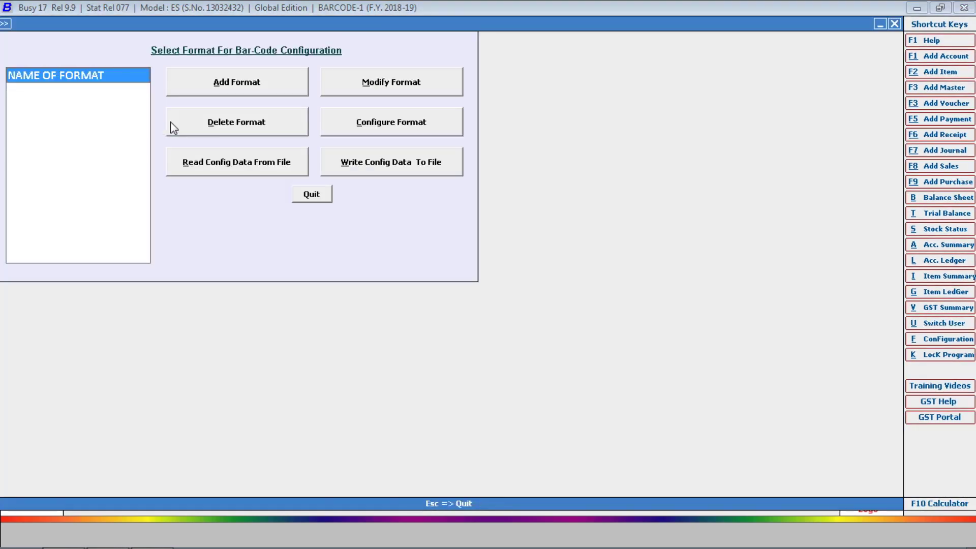
Set the number of labels in one row to 3 for NAME OF FORMAT, save, and return to the item bar-code options
click(416, 127)
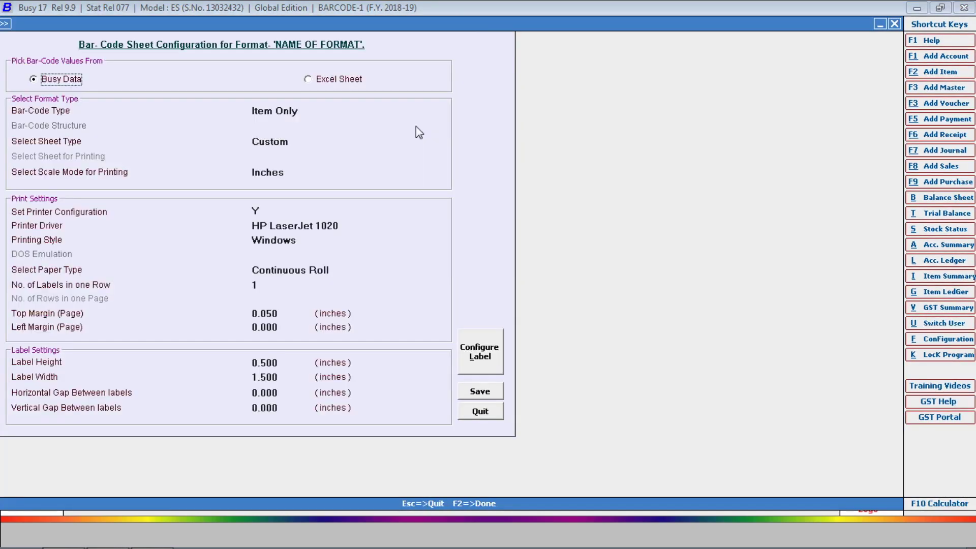
click(266, 285)
text(3)
key(Return)
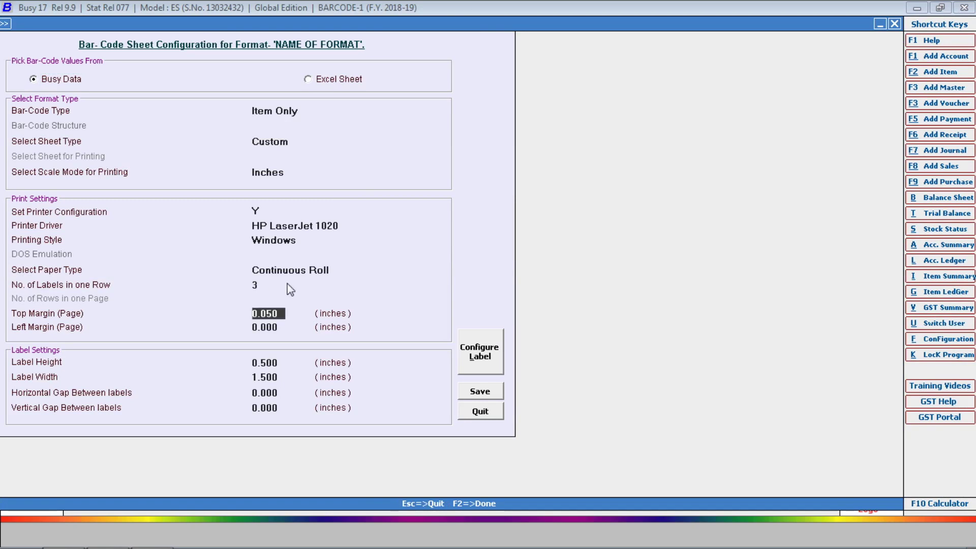
key(Escape)
key(Escape)
key(Escape)
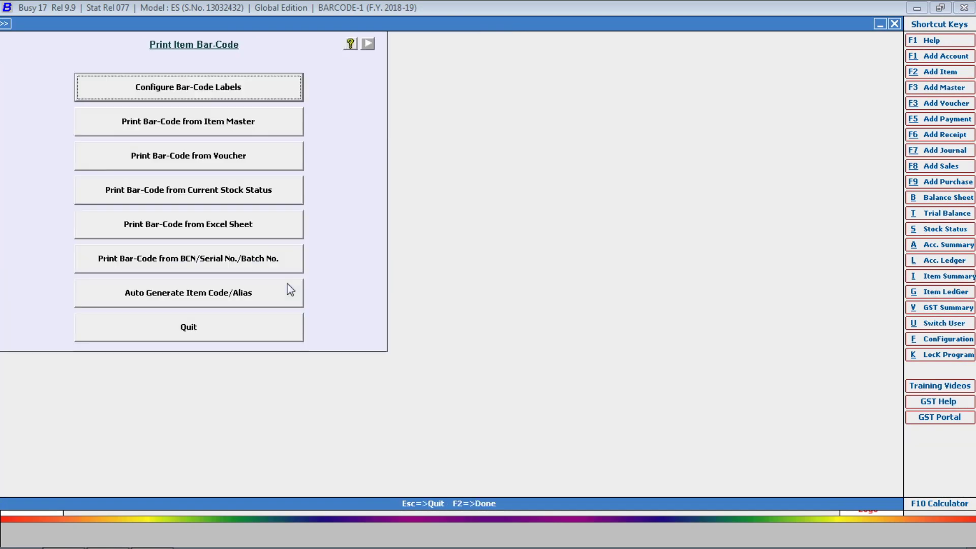
Leave the item bar-code options and open the purchase voucher modification form
key(Left)
key(Left)
key(Left)
key(Left)
key(Left)
key(Left)
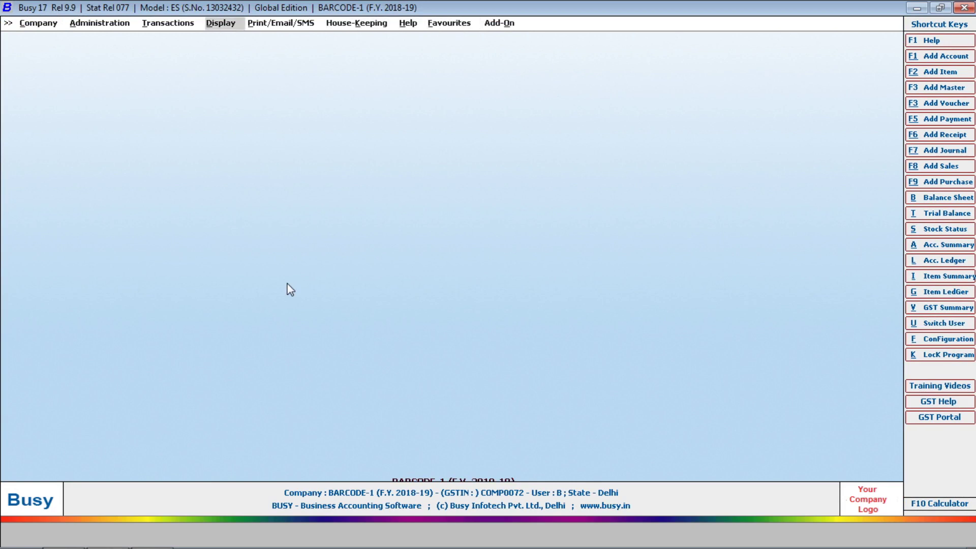
key(Return)
key(Down)
key(Return)
key(Down)
key(Return)
key(Return)
key(Return)
key(Return)
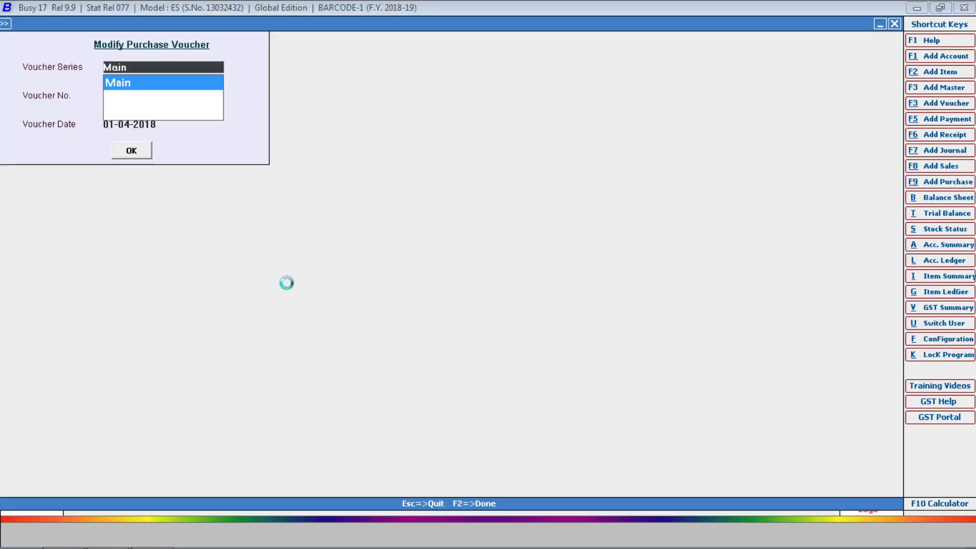
Load the Main series purchase voucher dated 01-04-2018 for modification
key(F2)
key(Return)
key(F2)
key(Return)
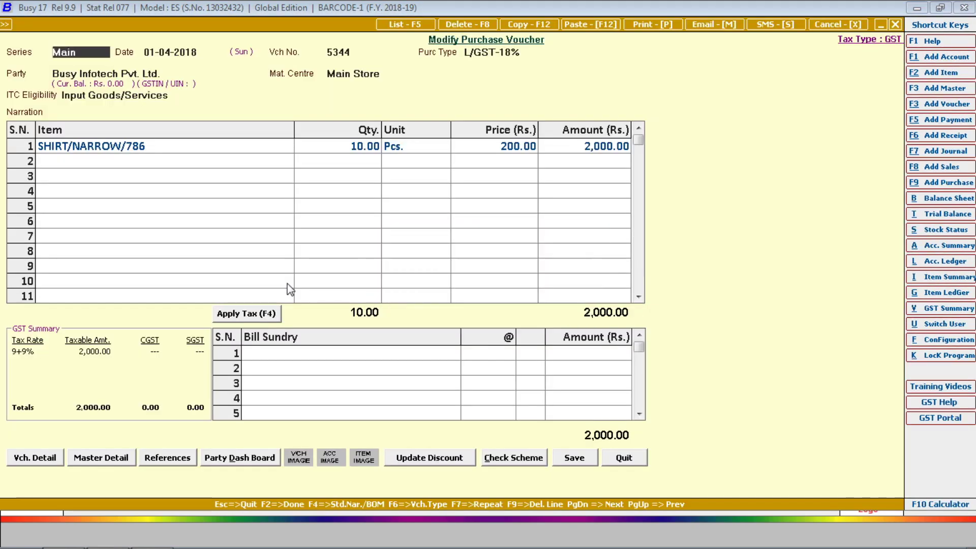
Set up bar-code printing from the open voucher with NAME OF FORMAT, item quantity 10, 1 copy, and reset printable quantity 0
key(alt+p)
key(Right)
key(Right)
key(Right)
key(Return)
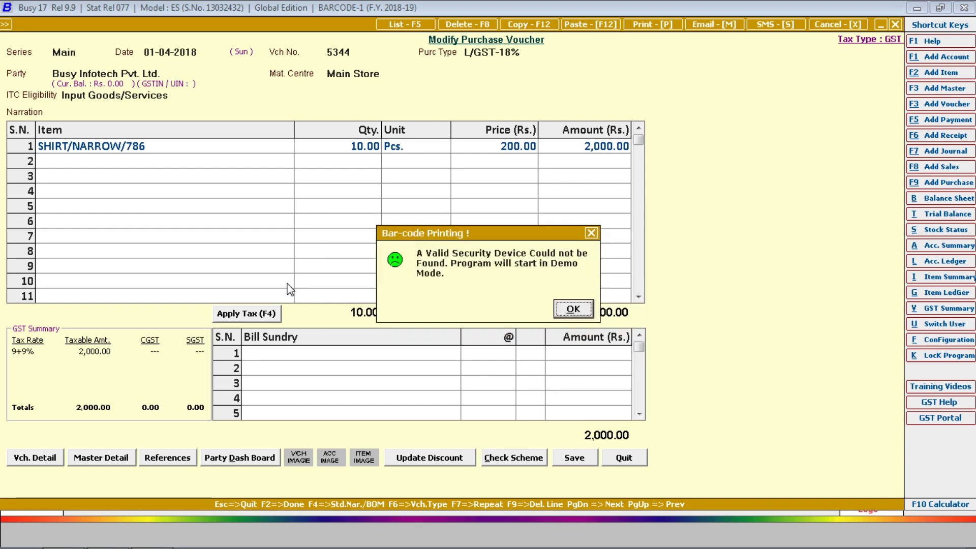
key(Return)
key(Return)
key(Return)
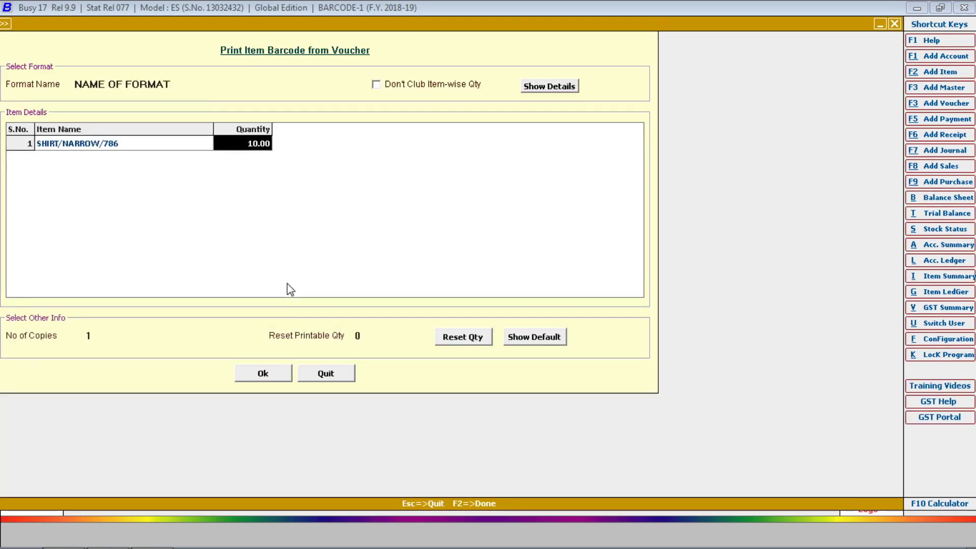
key(Return)
key(Return)
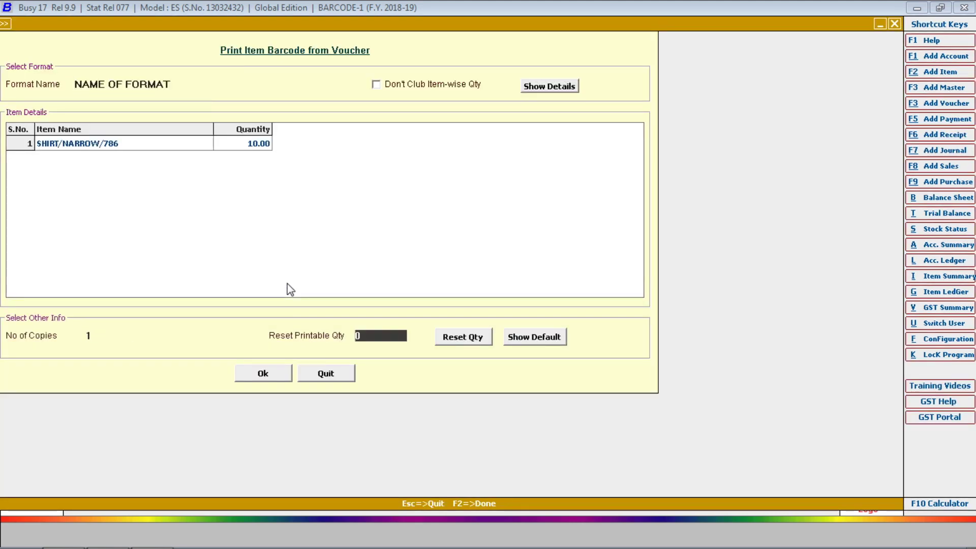
key(Return)
key(Return)
Preview the voucher's three-per-row bar-code labels with 0 labels to skip, and close the preview
key(Return)
key(Right)
key(Return)
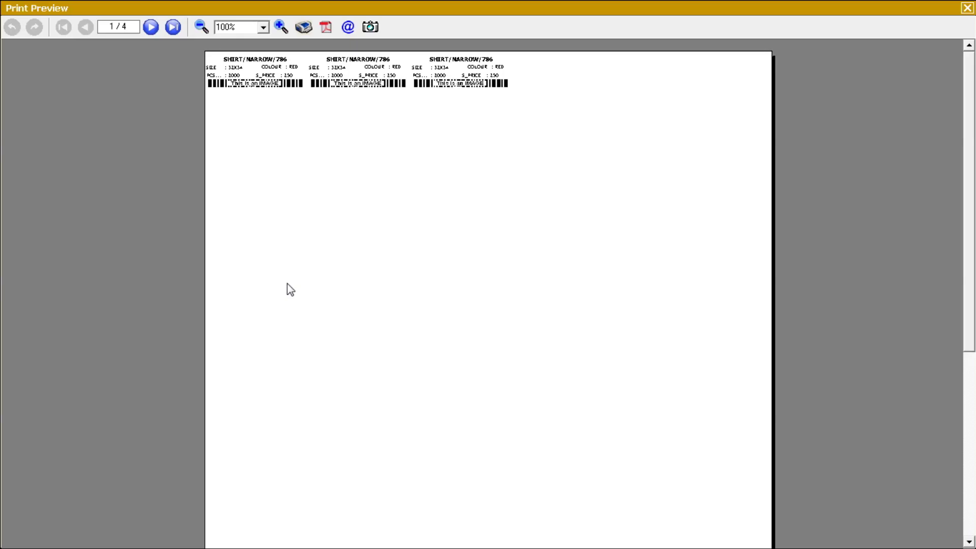
key(Escape)
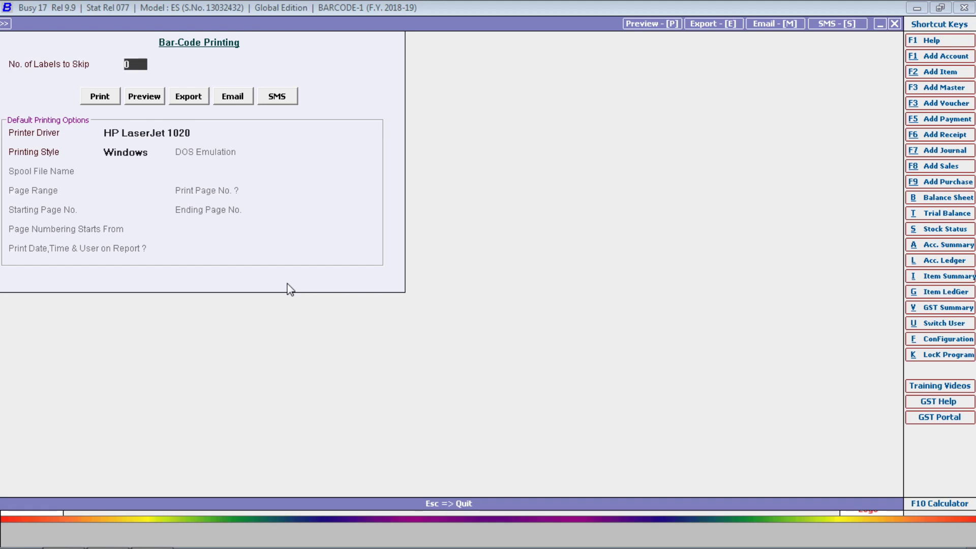
Set the number of labels to skip to 1, preview the bar-code labels, and close the preview
key(Return)
key(Right)
key(Return)
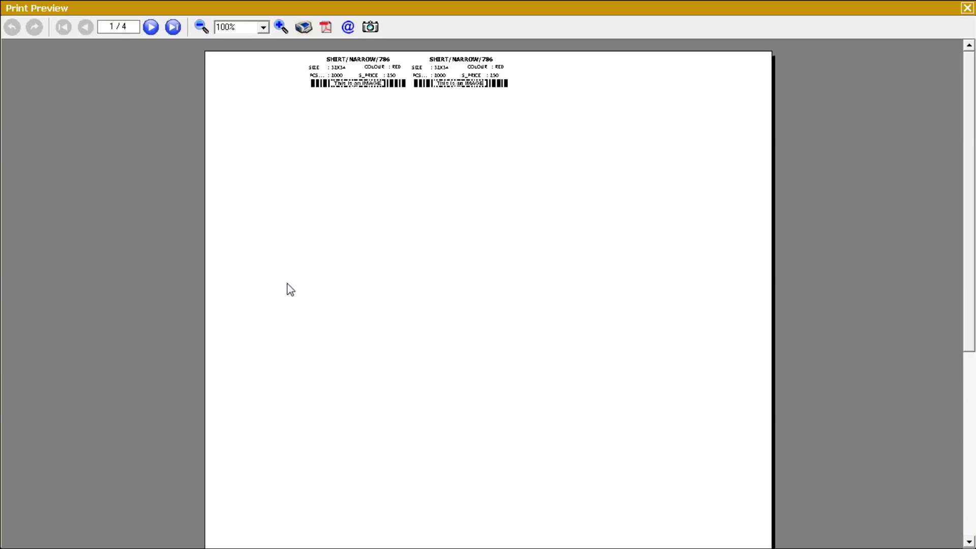
key(Escape)
Set the number of labels to skip to 2, preview the bar-code labels, and close the preview
key(Return)
key(Right)
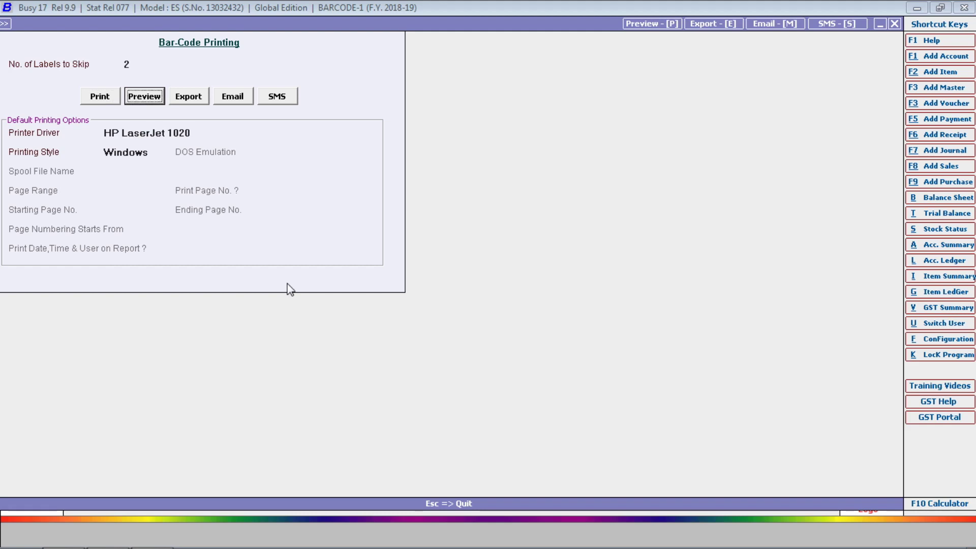
key(Return)
key(Escape)
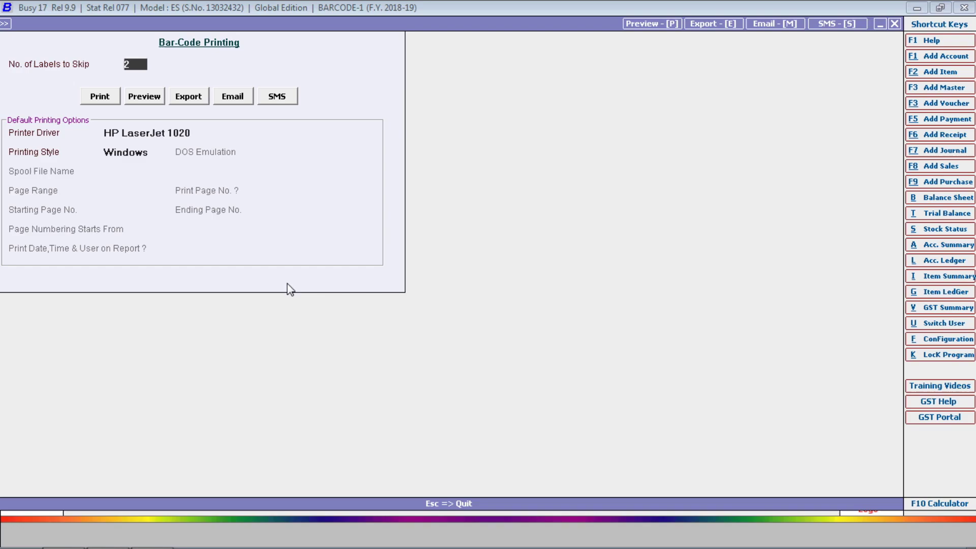
Set the number of labels to skip to 3, preview the bar-code labels, and close the preview
text(3)
key(Return)
key(Right)
key(Return)
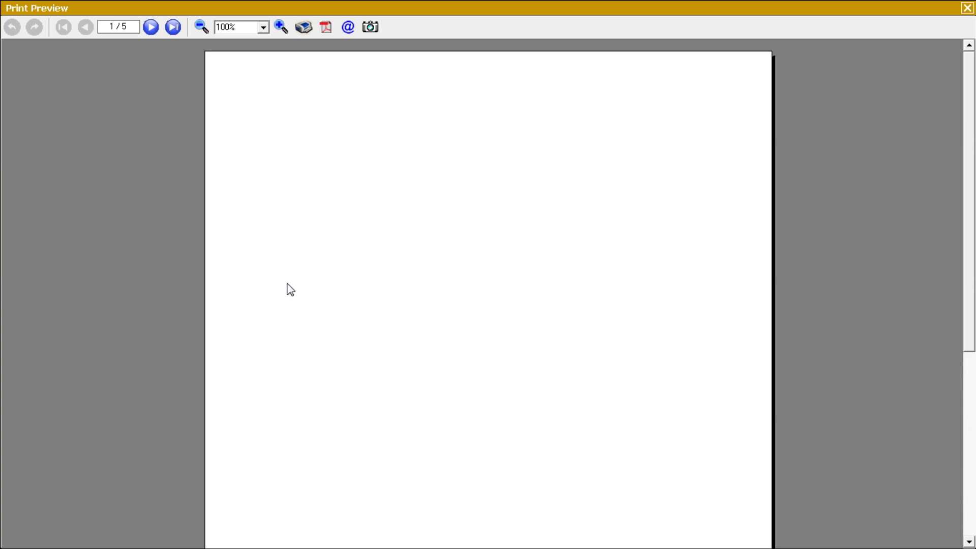
key(Escape)
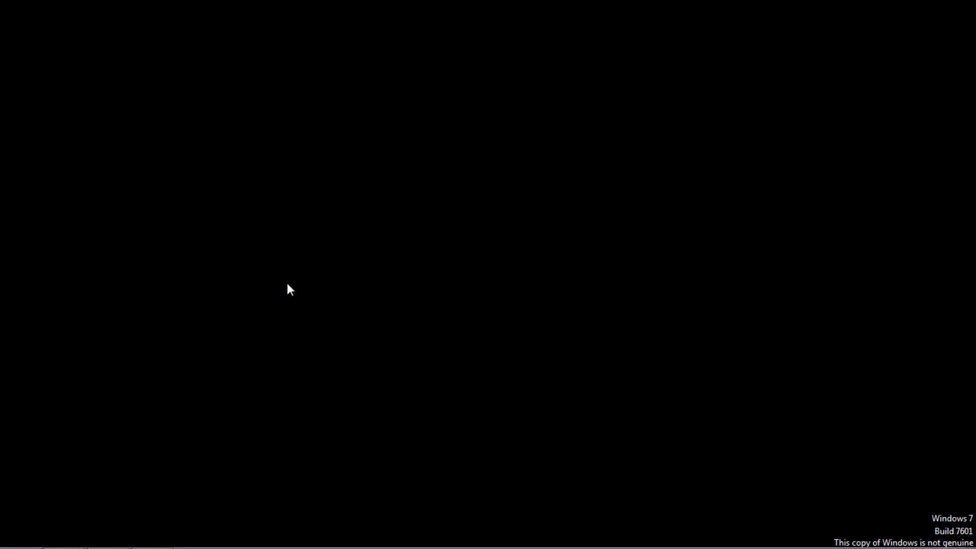